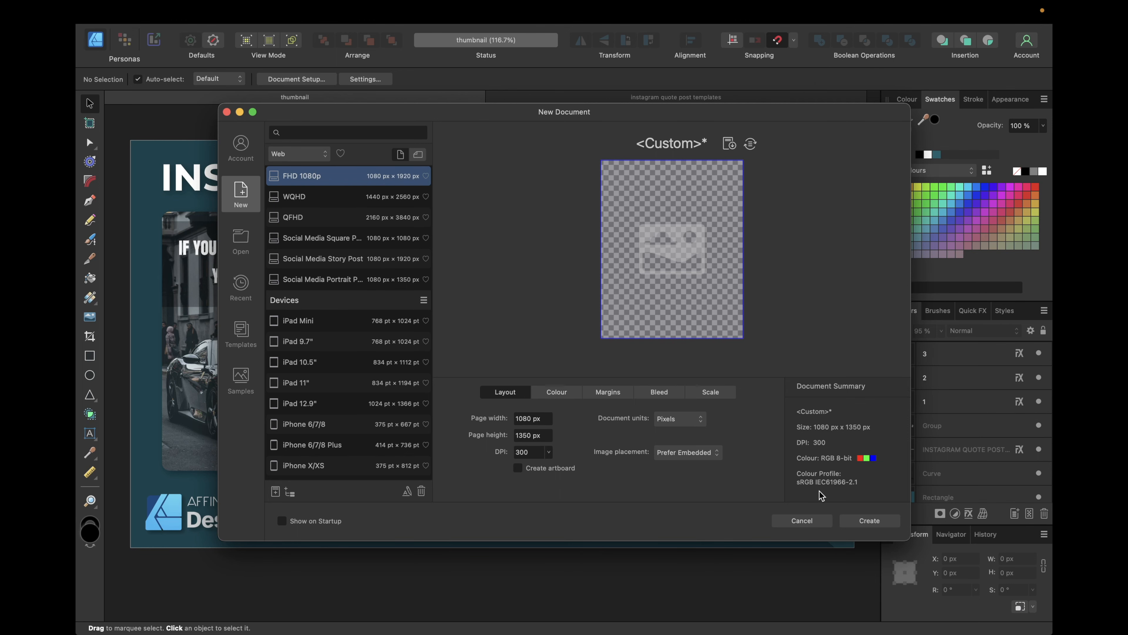
# - Create the 1080 × 1350 px document and draw an artboard covering the whole page
pyautogui.click(864, 521)
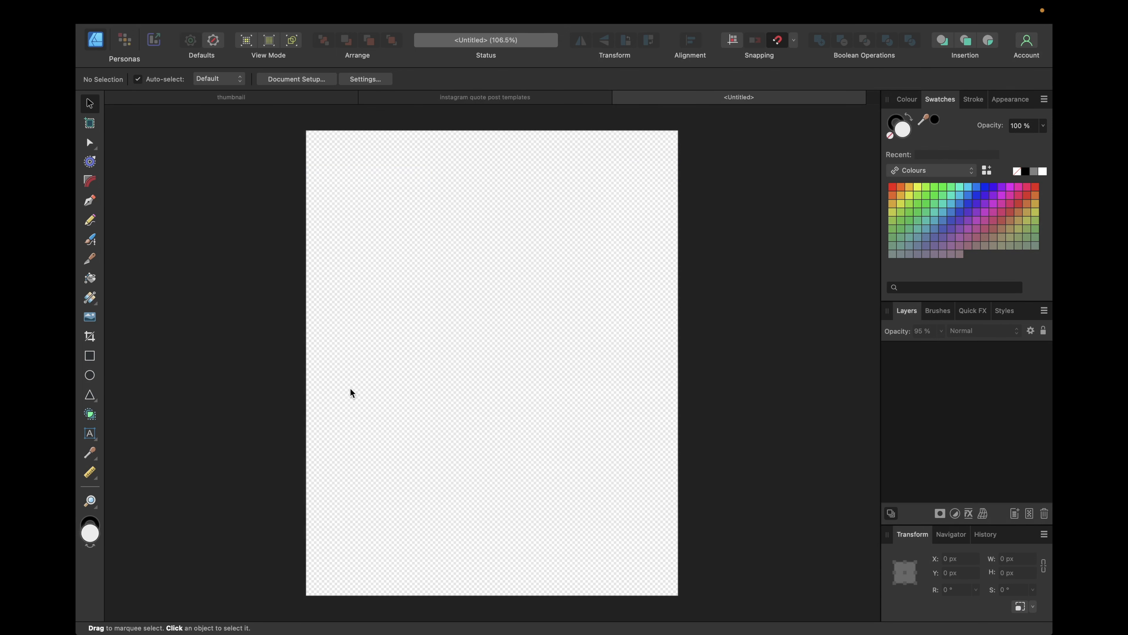
pyautogui.click(90, 122)
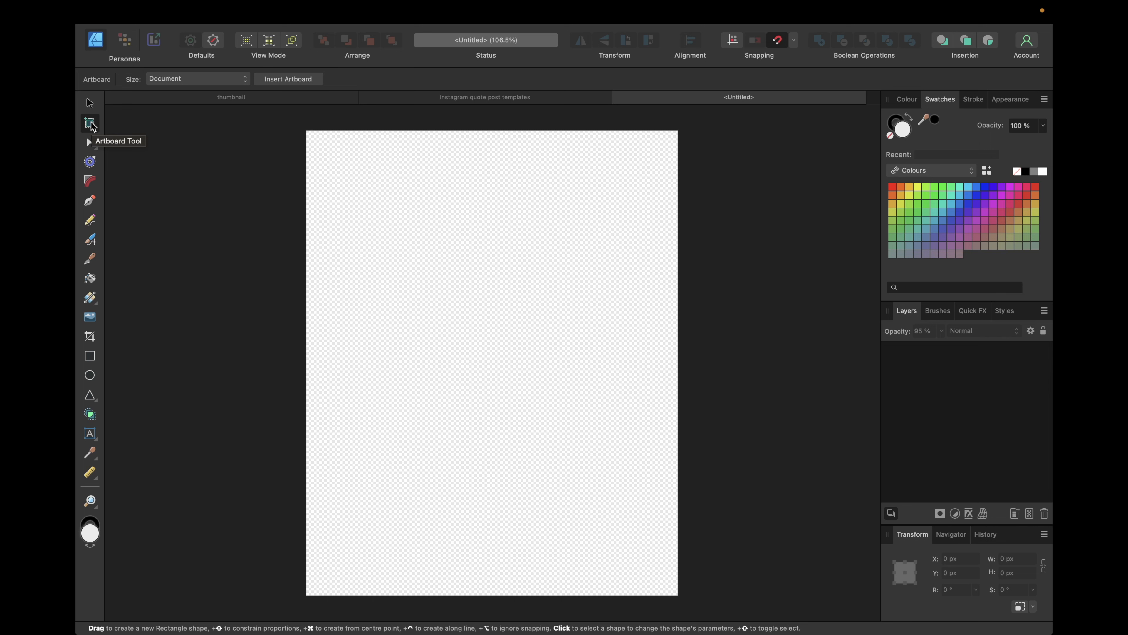
pyautogui.moveTo(306, 131); pyautogui.dragTo(678, 593)
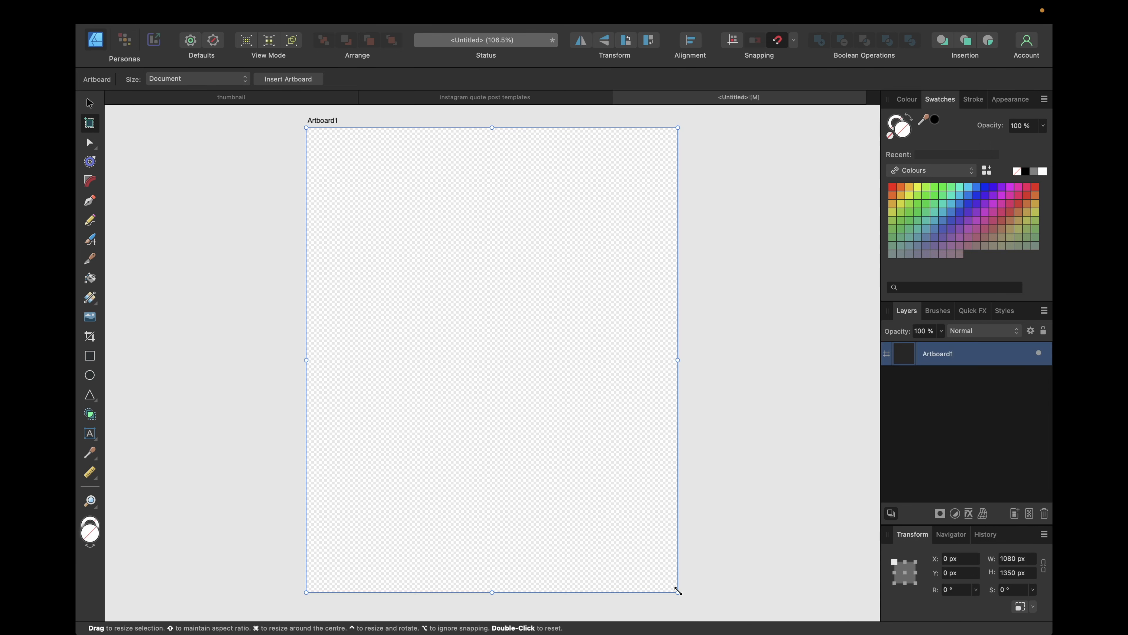
# - Rename the artboard as post design 1 and deselect it
pyautogui.doubleClick(939, 354)
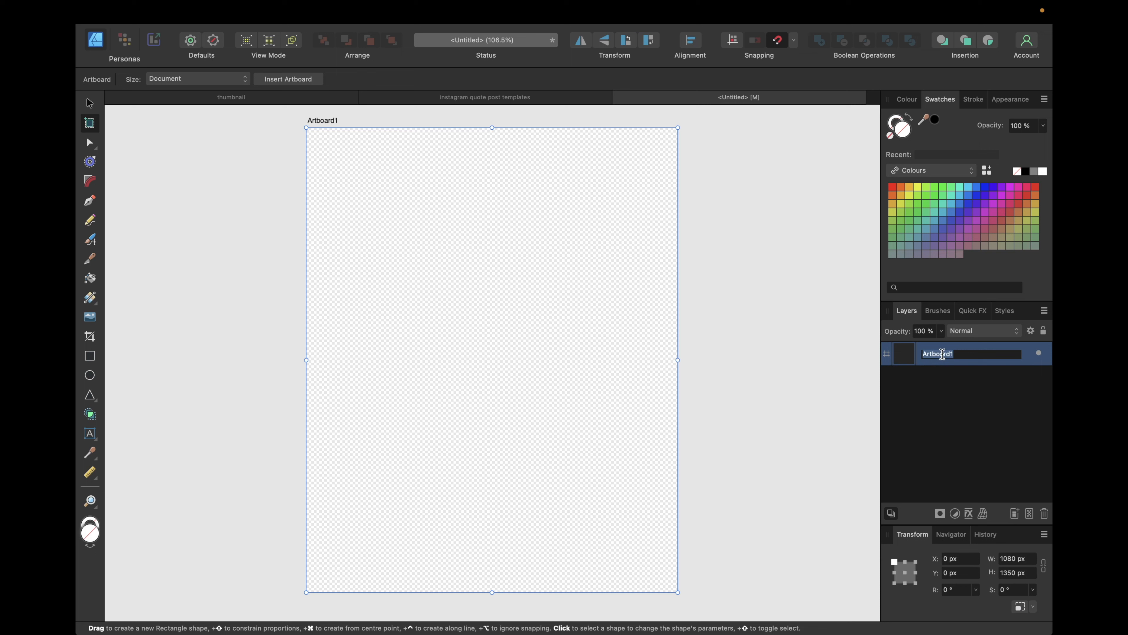
pyautogui.doubleClick(331, 120)
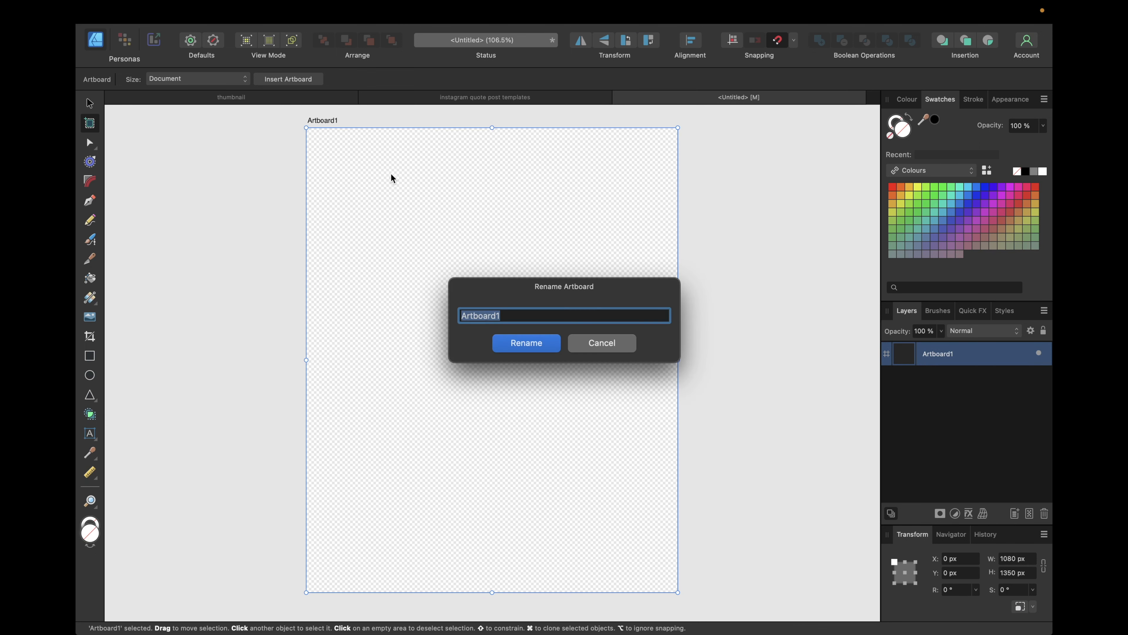
pyautogui.write('post design 1')
pyautogui.press('Return')
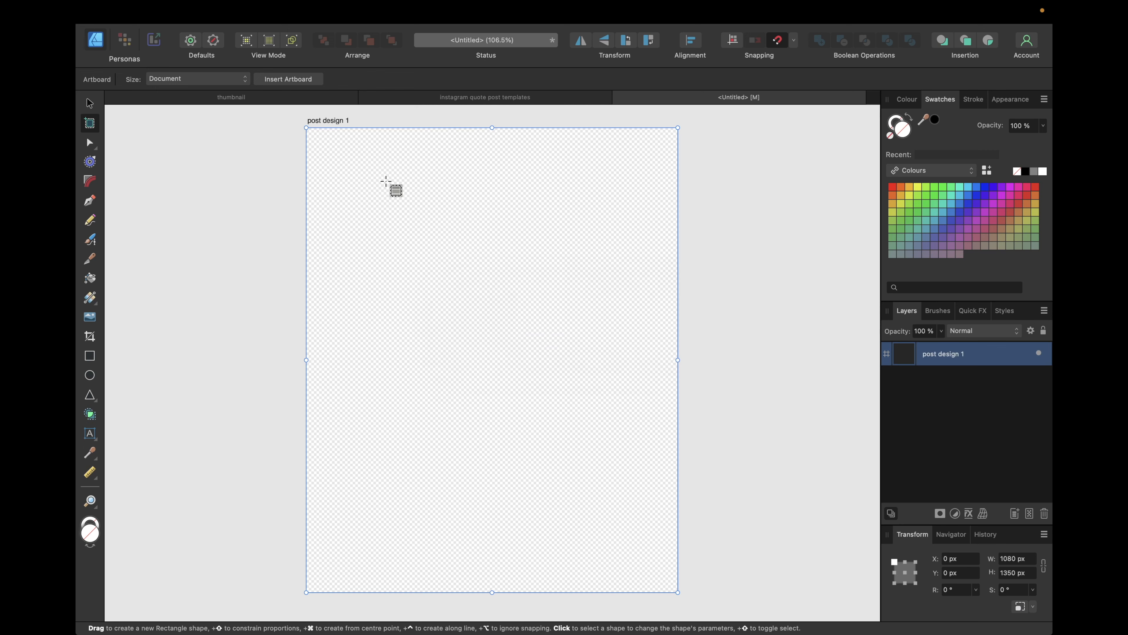
pyautogui.click(89, 103)
pyautogui.click(199, 195)
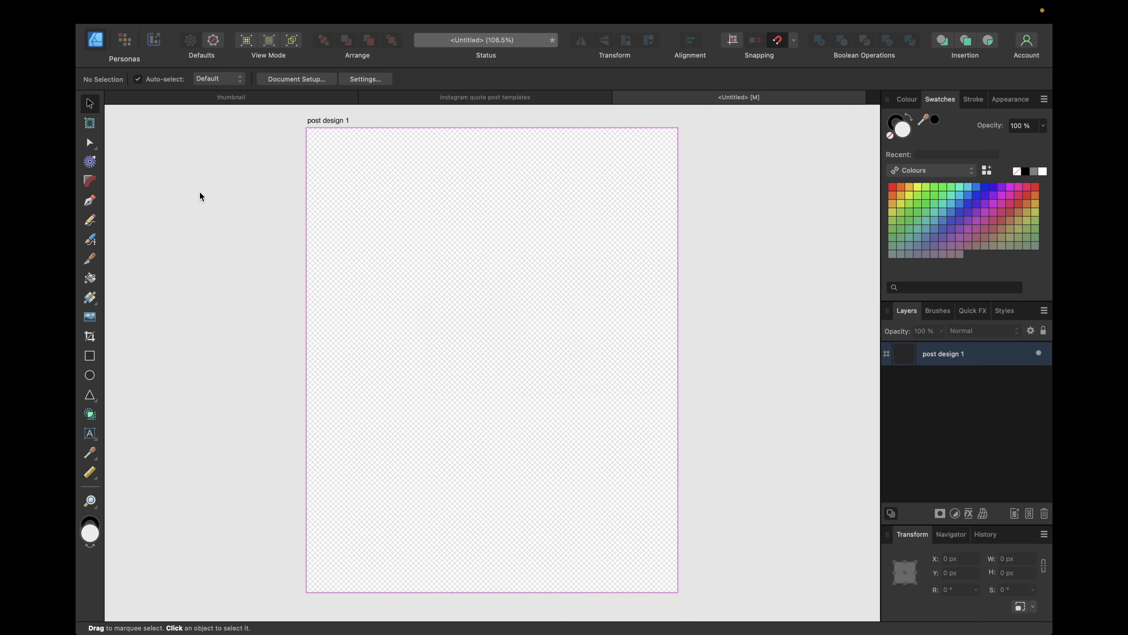
# - Switch to the desktop and place its three JPG photos together into the post design 1 artboard
pyautogui.hotkey('ctrl', 'Left')
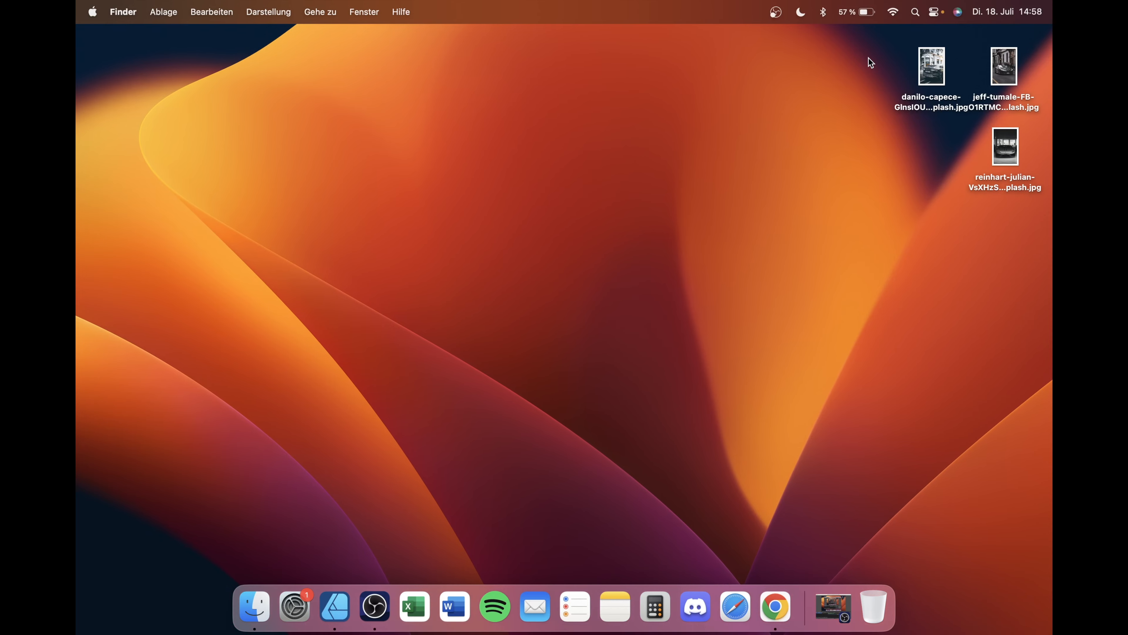
pyautogui.moveTo(863, 48); pyautogui.dragTo(1014, 180)
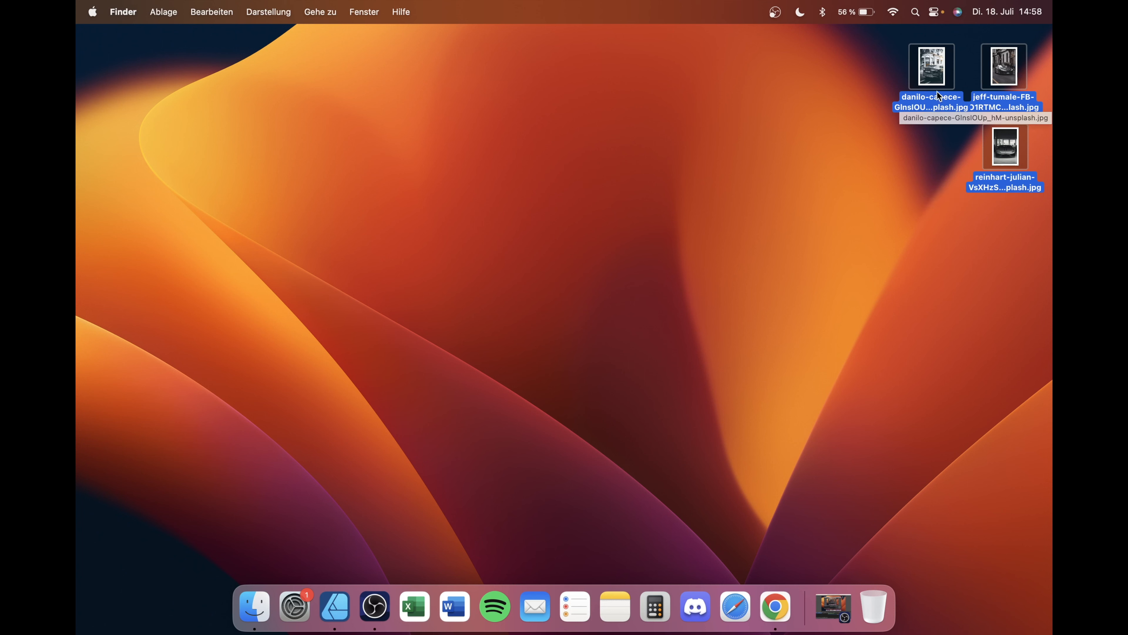
pyautogui.moveTo(932, 102); pyautogui.dragTo(490, 293)
pyautogui.press('super+Tab')
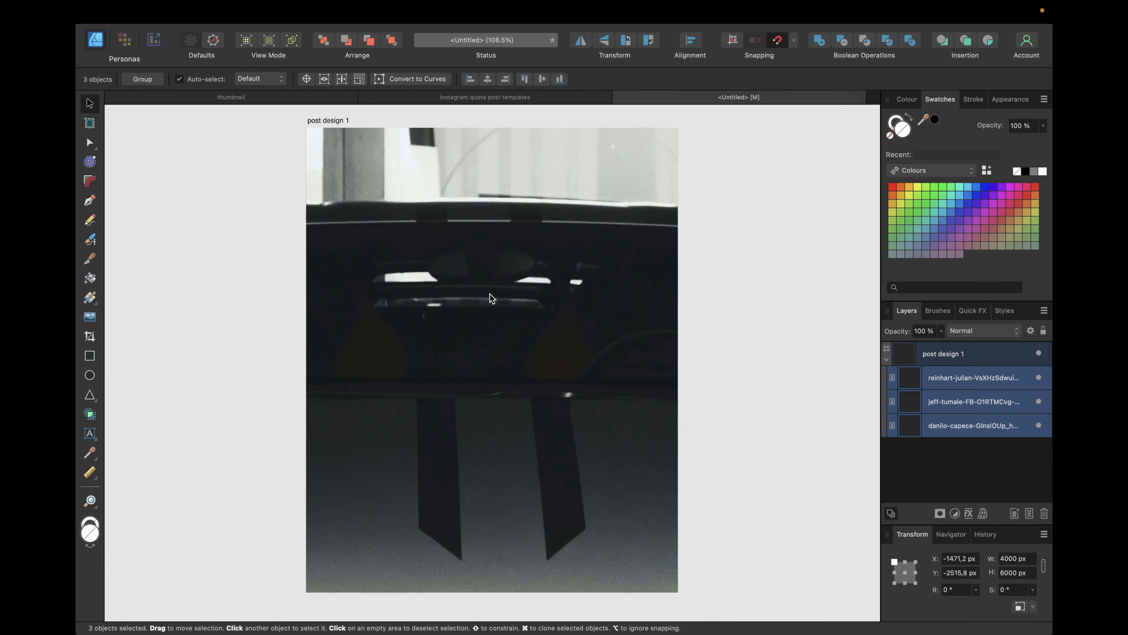
# - Scale the three placed photos down together and position them so they cover the artboard
pyautogui.scroll(-10, 576, 276)
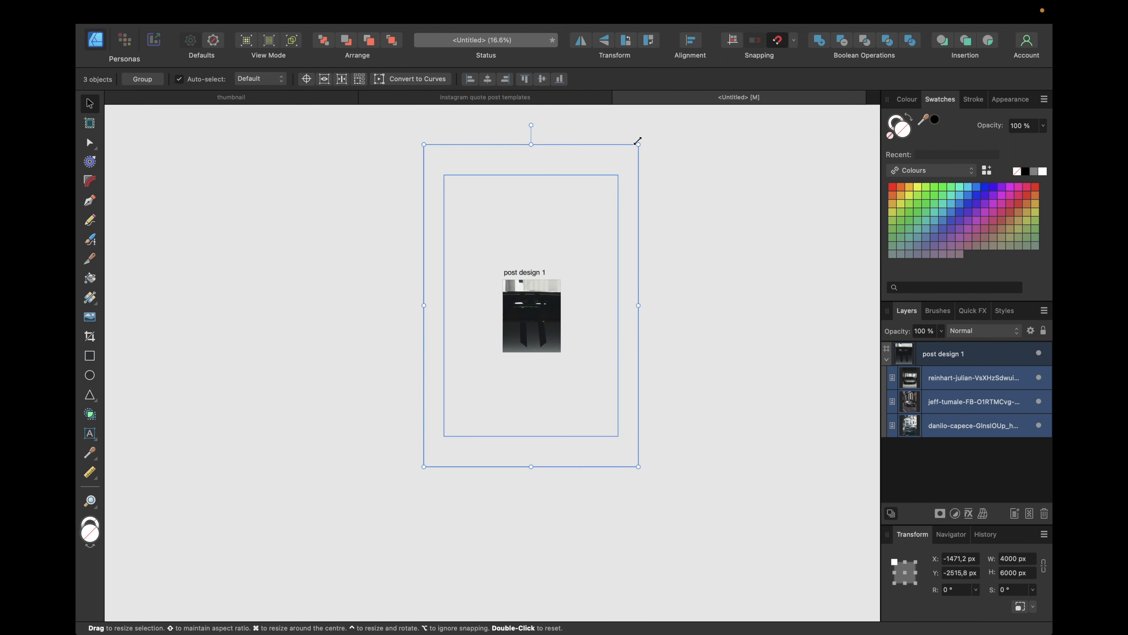
pyautogui.moveTo(637, 142); pyautogui.dragTo(572, 266)
pyautogui.moveTo(498, 367); pyautogui.dragTo(532, 316)
pyautogui.scroll(8, 532, 316)
# - Hide the uppermost and lowest photo layers, leaving only the black car street photo, and clear the selection
pyautogui.click(1039, 377)
pyautogui.click(1039, 426)
pyautogui.click(634, 404)
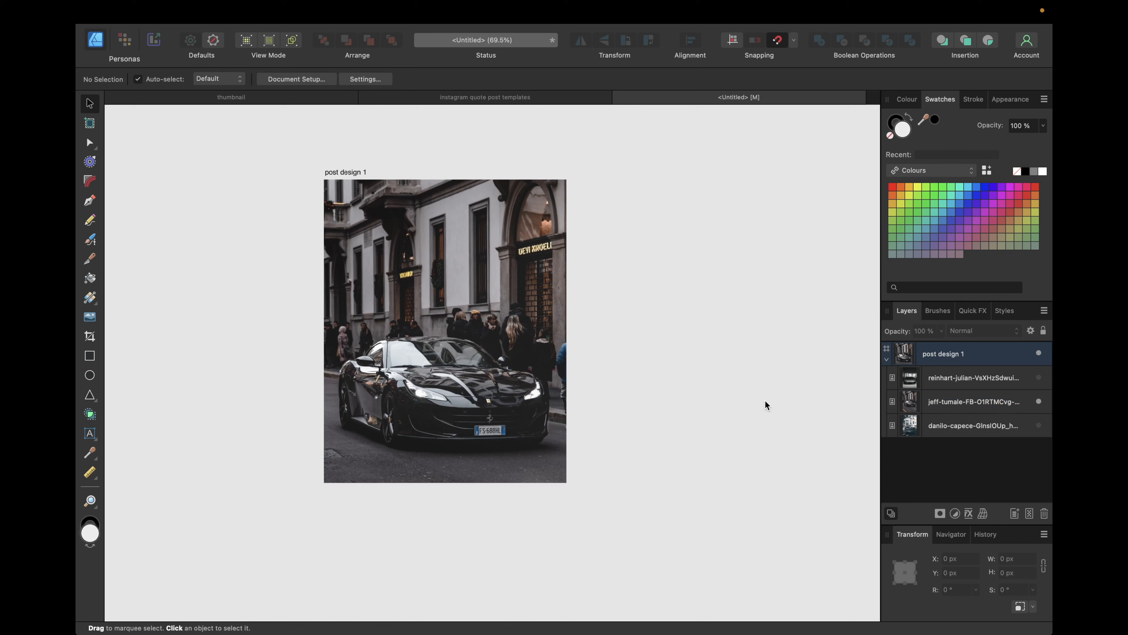
# - Apply a black Colour Overlay effect at 15% opacity to the black car street photo
pyautogui.click(949, 402)
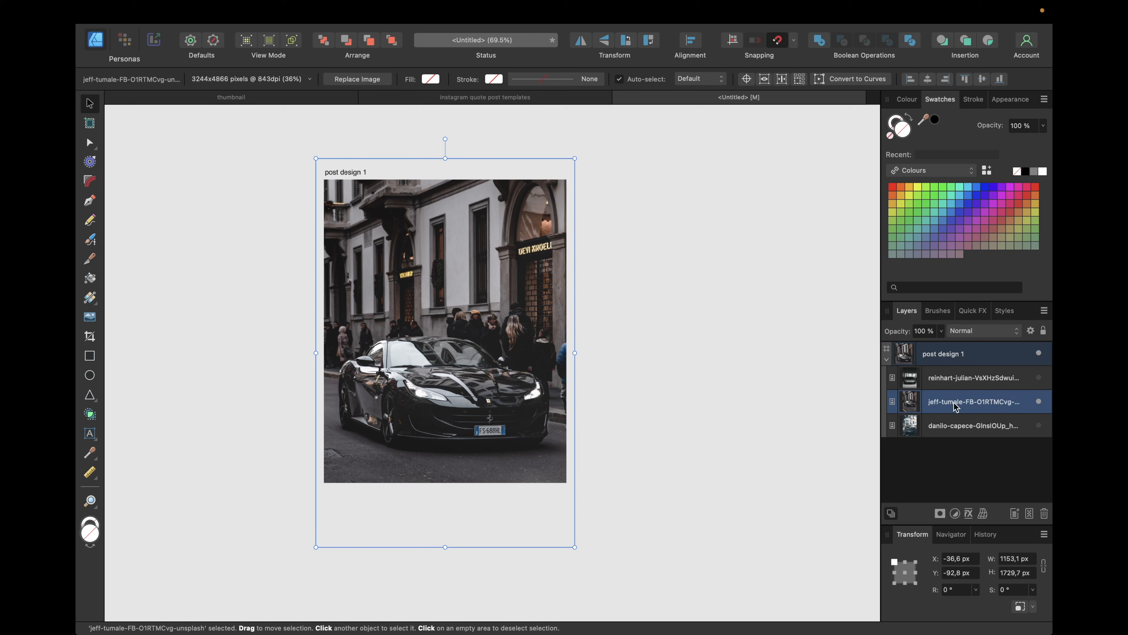
pyautogui.click(972, 312)
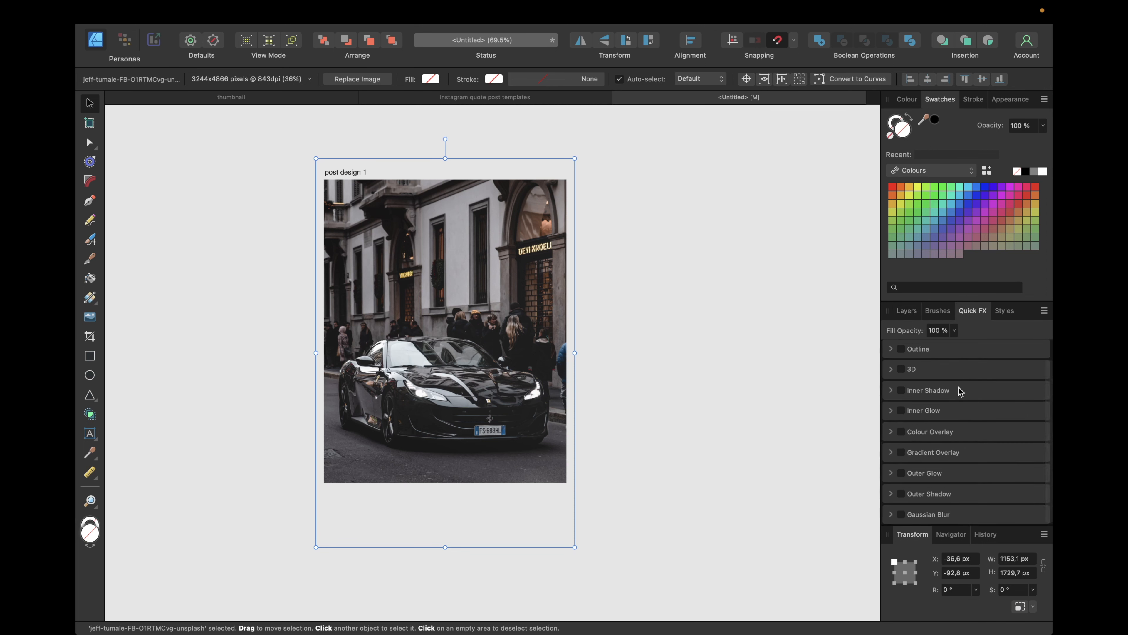
pyautogui.click(902, 431)
pyautogui.scroll(-3, 939, 435)
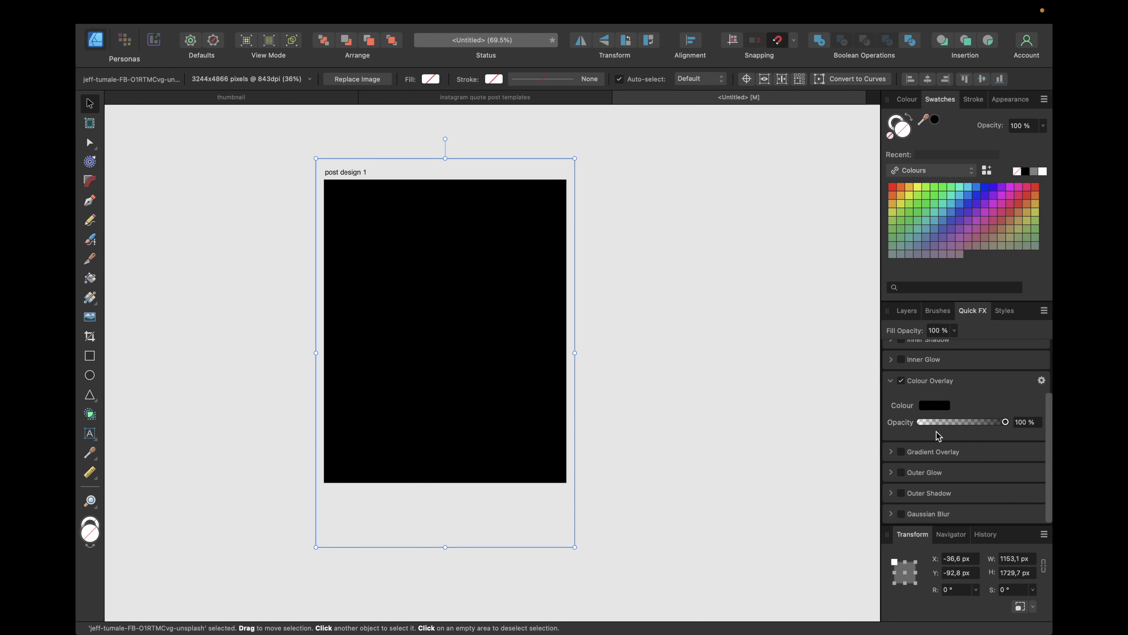
pyautogui.click(1024, 422)
pyautogui.write('15')
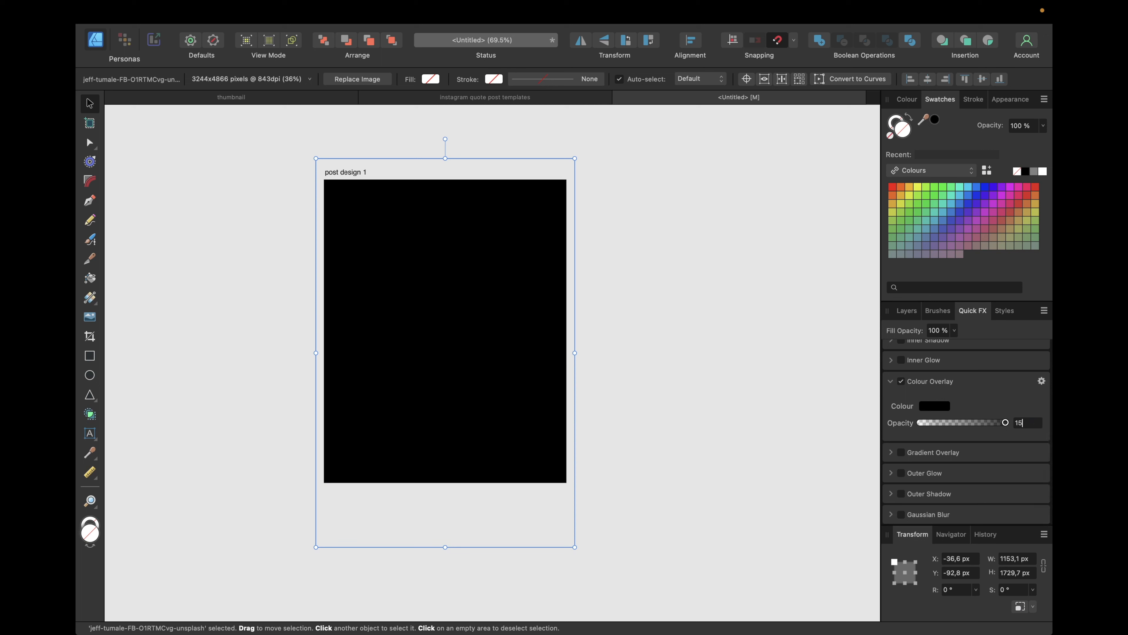
pyautogui.press('Return')
pyautogui.click(732, 314)
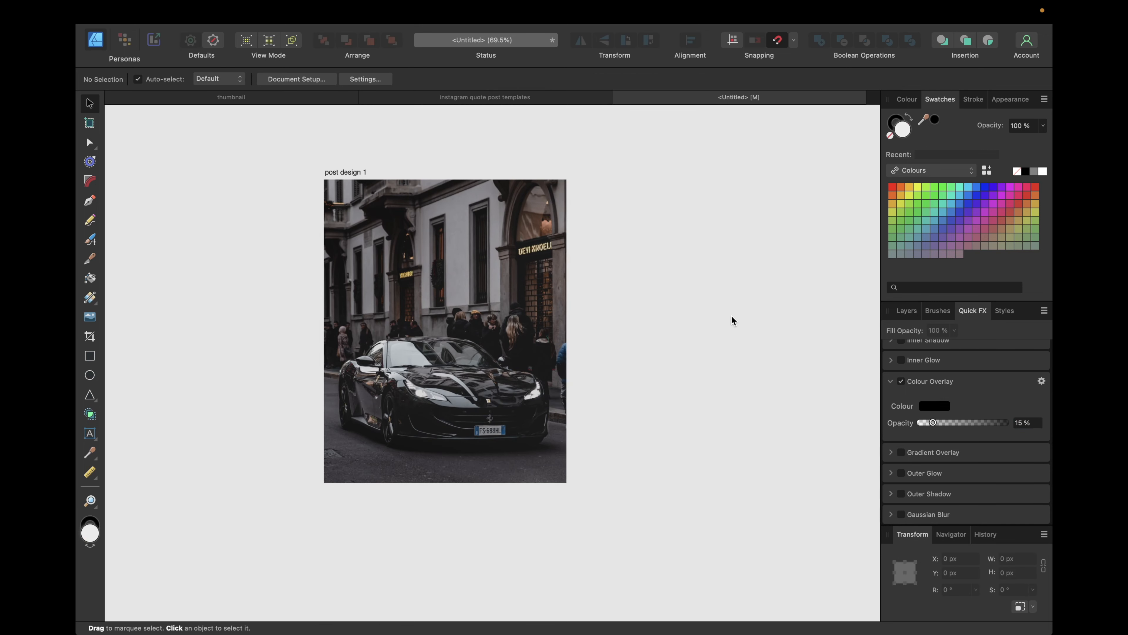
# - Draw a 1080 × 1350 px rectangle covering the artboard and fill it with the blue swatch 33B1CC
pyautogui.click(914, 311)
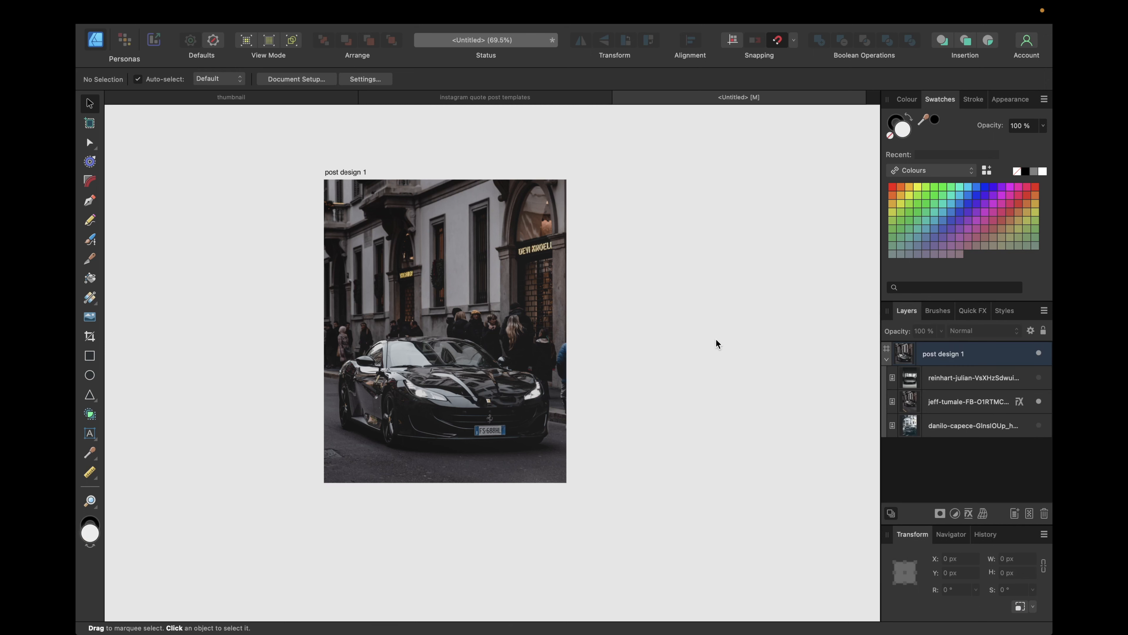
pyautogui.click(90, 355)
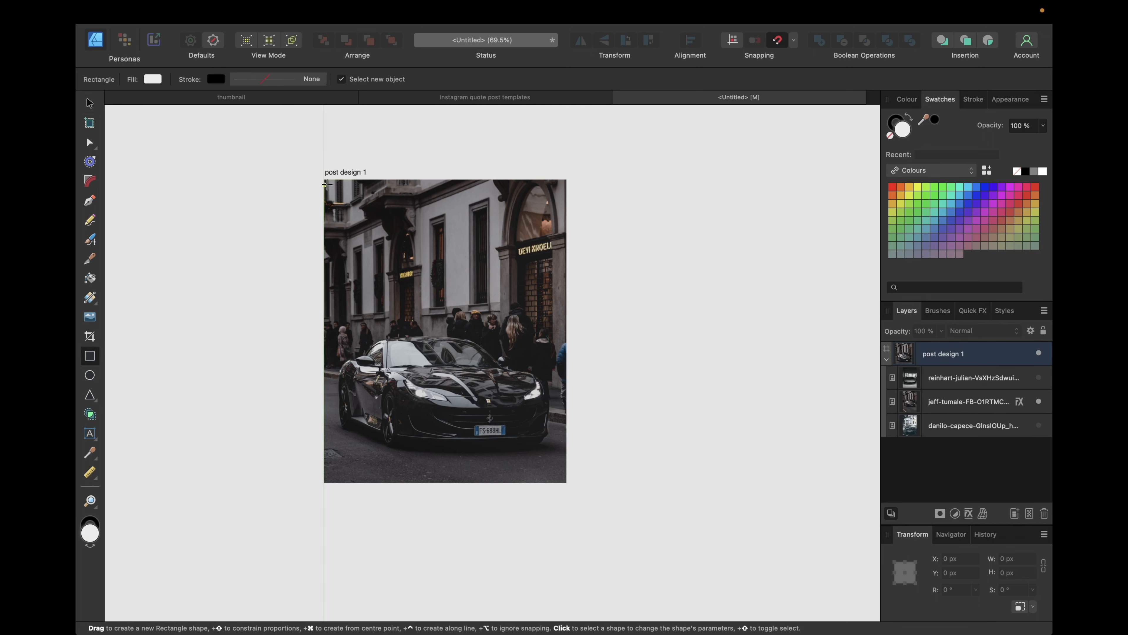
pyautogui.moveTo(327, 184); pyautogui.dragTo(566, 483)
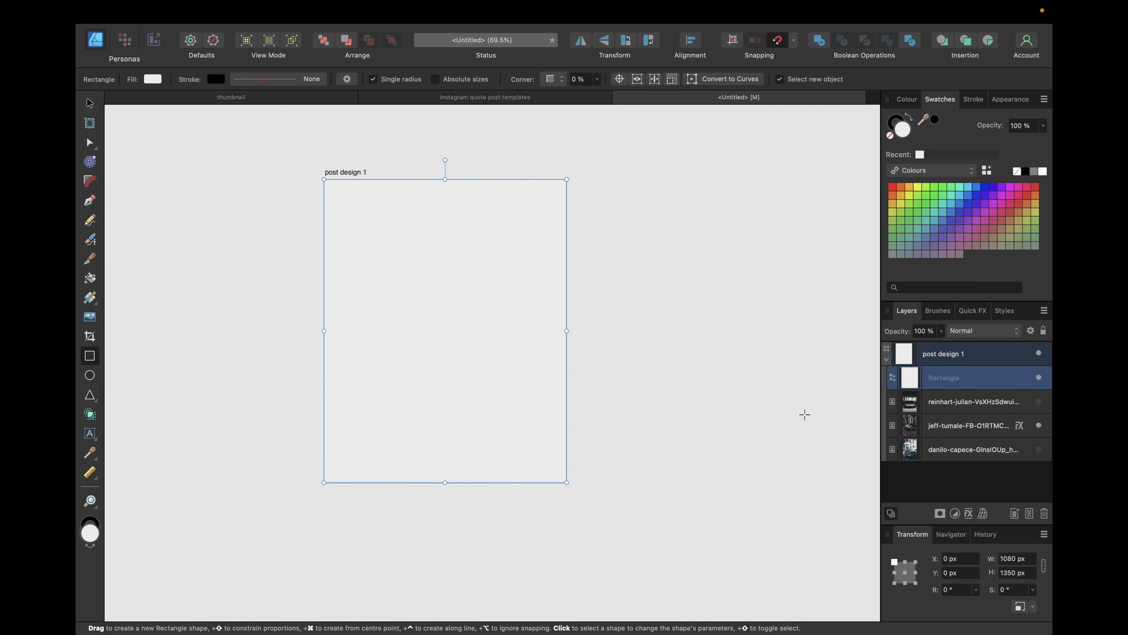
pyautogui.click(942, 211)
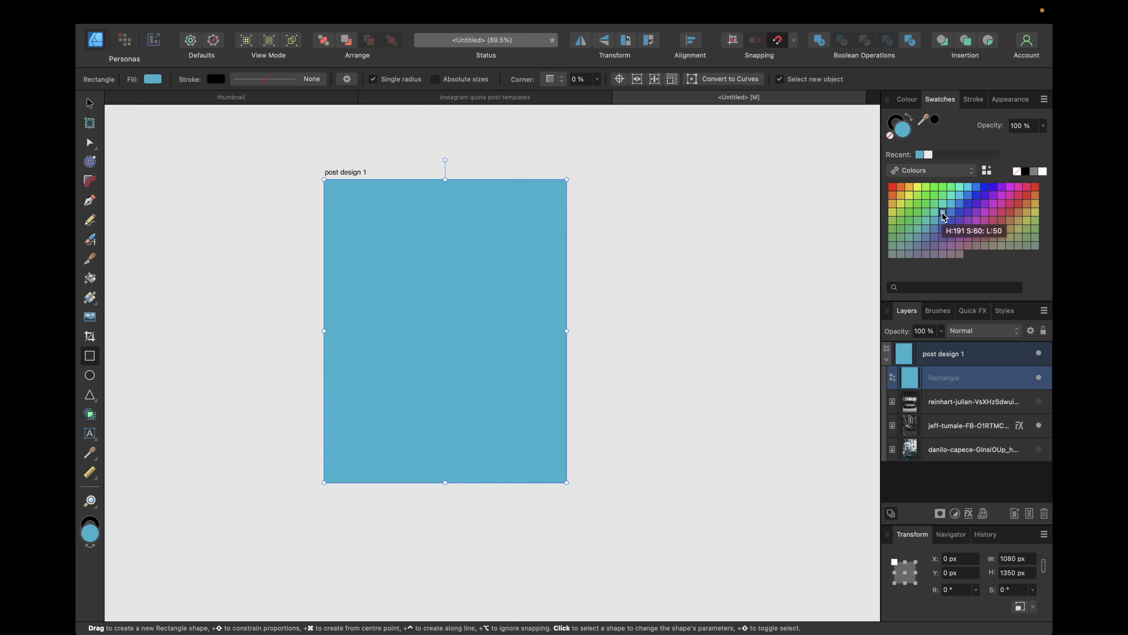
pyautogui.doubleClick(904, 128)
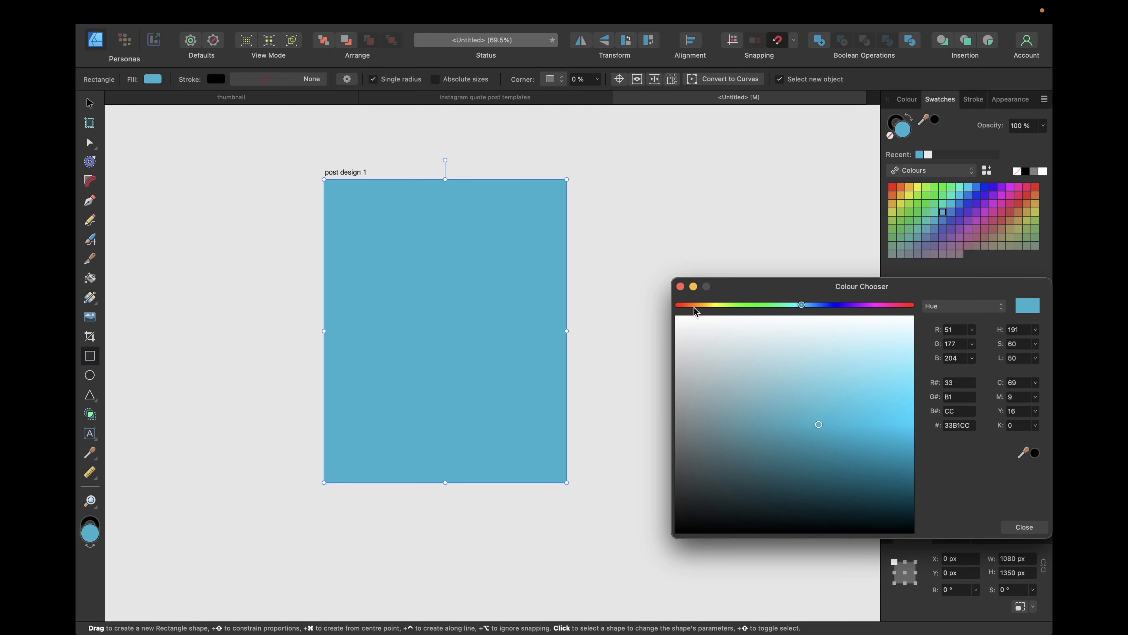
pyautogui.click(680, 286)
# - Set the blue rectangle's layer opacity to 10% and deselect it
pyautogui.click(921, 333)
pyautogui.write('10')
pyautogui.press('Return')
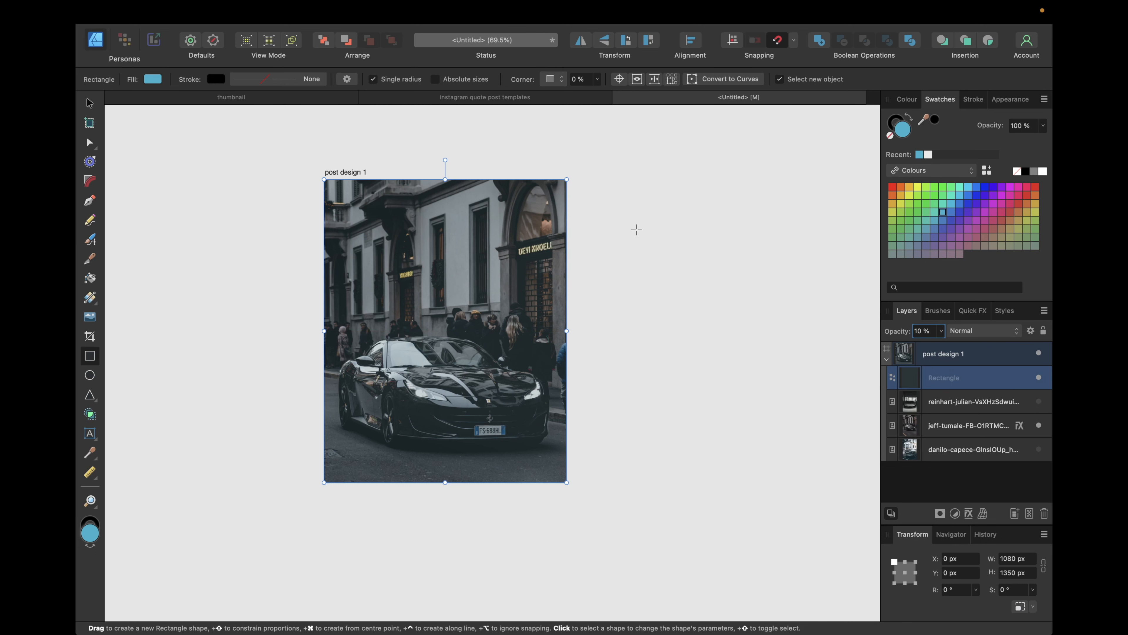
pyautogui.click(89, 105)
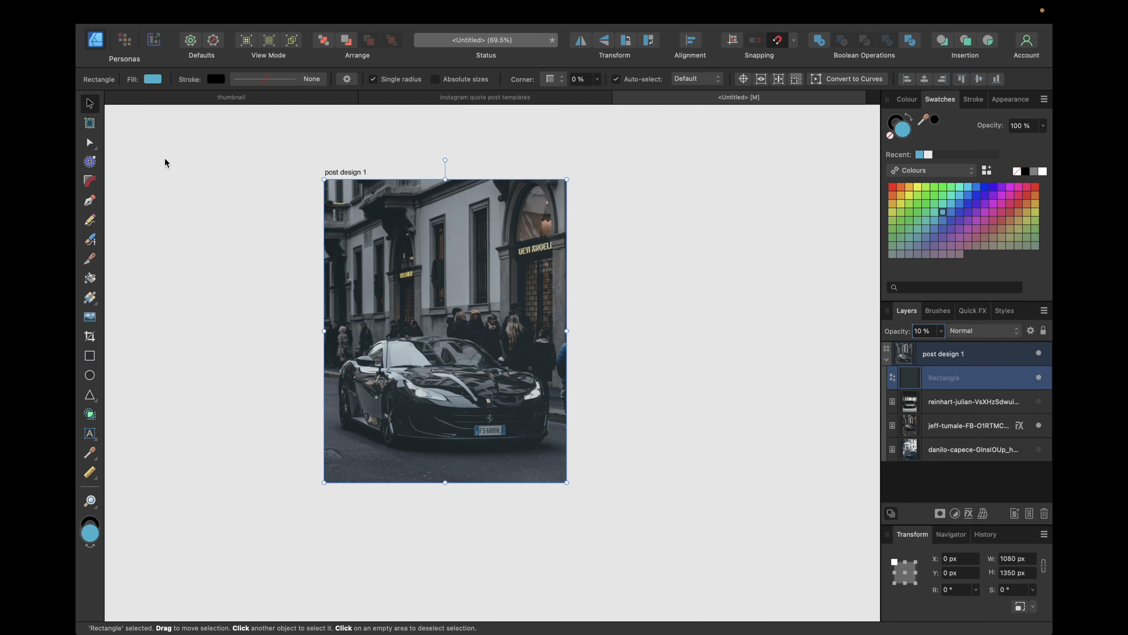
pyautogui.click(177, 170)
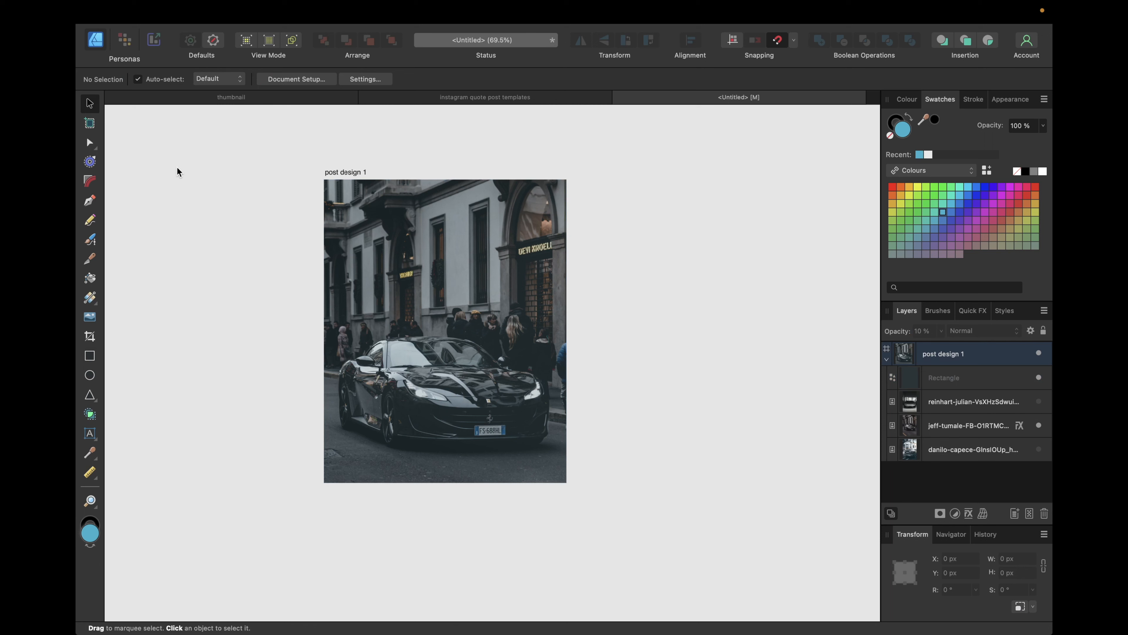
# - Draw a full-width rectangle about 445 px high across the artboard's upper part, about 80 px below its upper edge, and fill it black
pyautogui.click(459, 96)
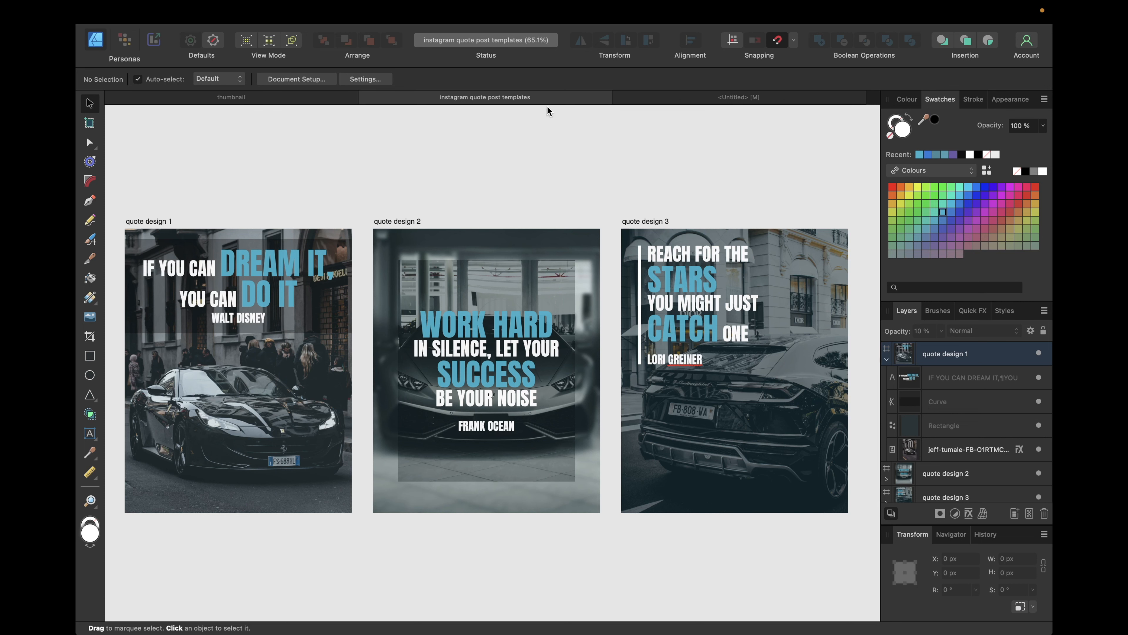
pyautogui.click(678, 97)
pyautogui.click(89, 356)
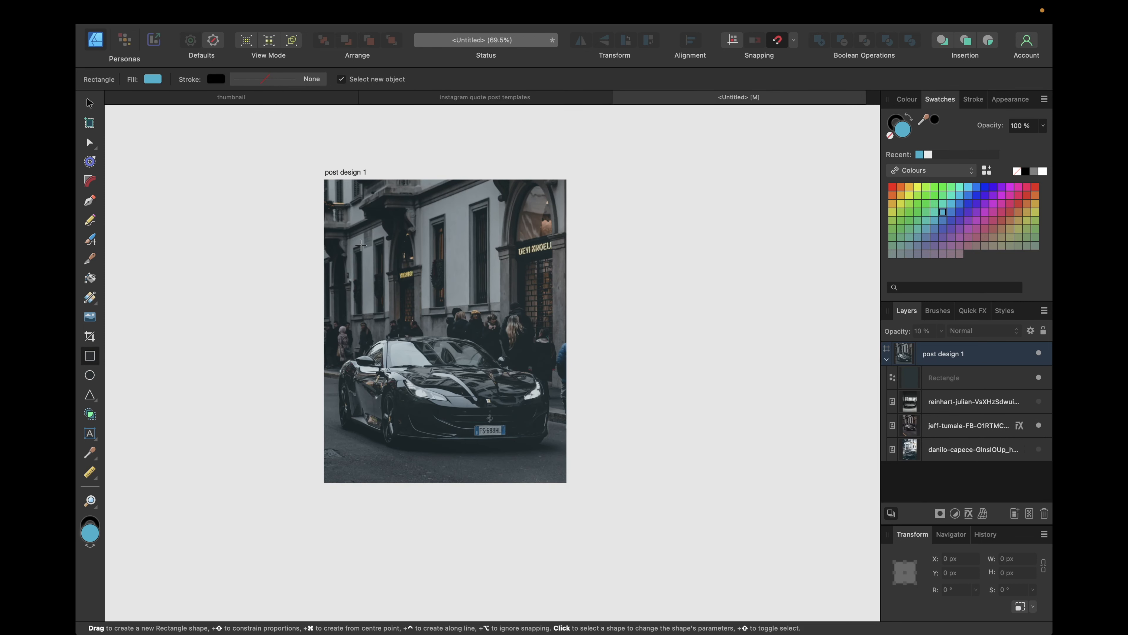
pyautogui.moveTo(324, 197); pyautogui.dragTo(565, 297)
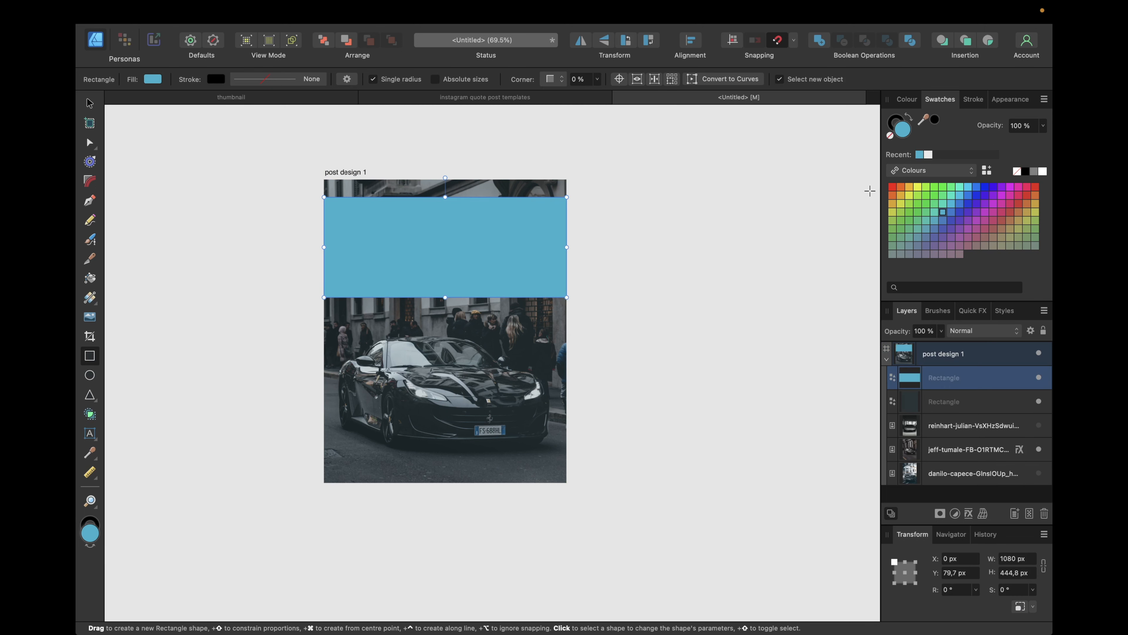
pyautogui.click(1026, 171)
# - Set the black band's layer opacity to 30%
pyautogui.click(921, 331)
pyautogui.write('30')
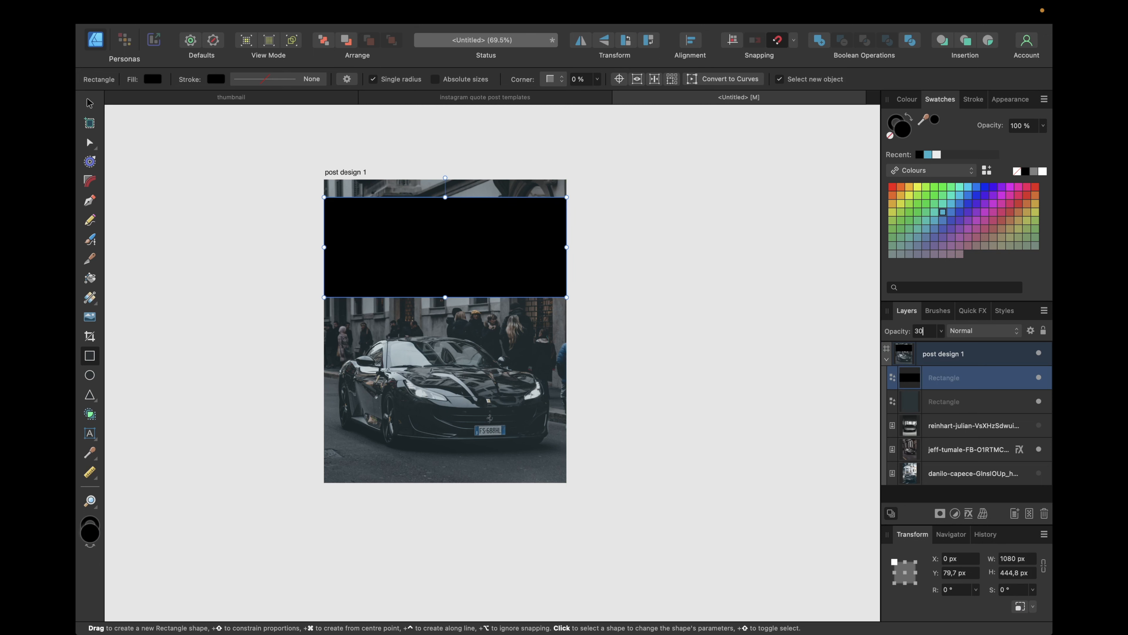
pyautogui.press('Return')
pyautogui.click(739, 249)
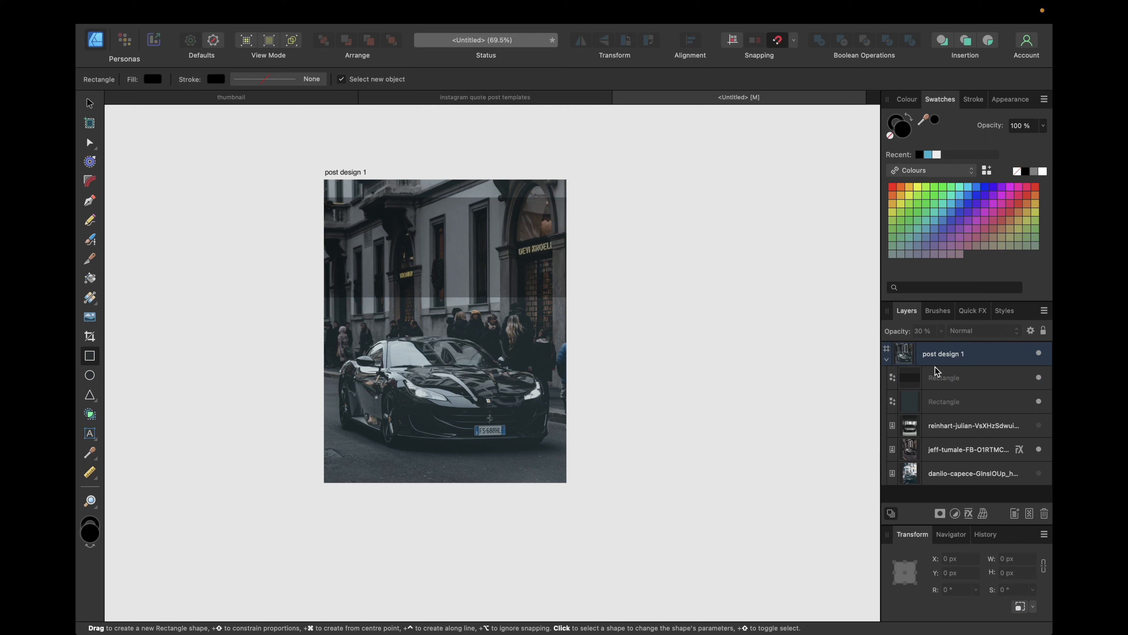
# - Set the black band's layer opacity to 35% and deselect it
pyautogui.click(941, 377)
pyautogui.click(920, 328)
pyautogui.write('3')
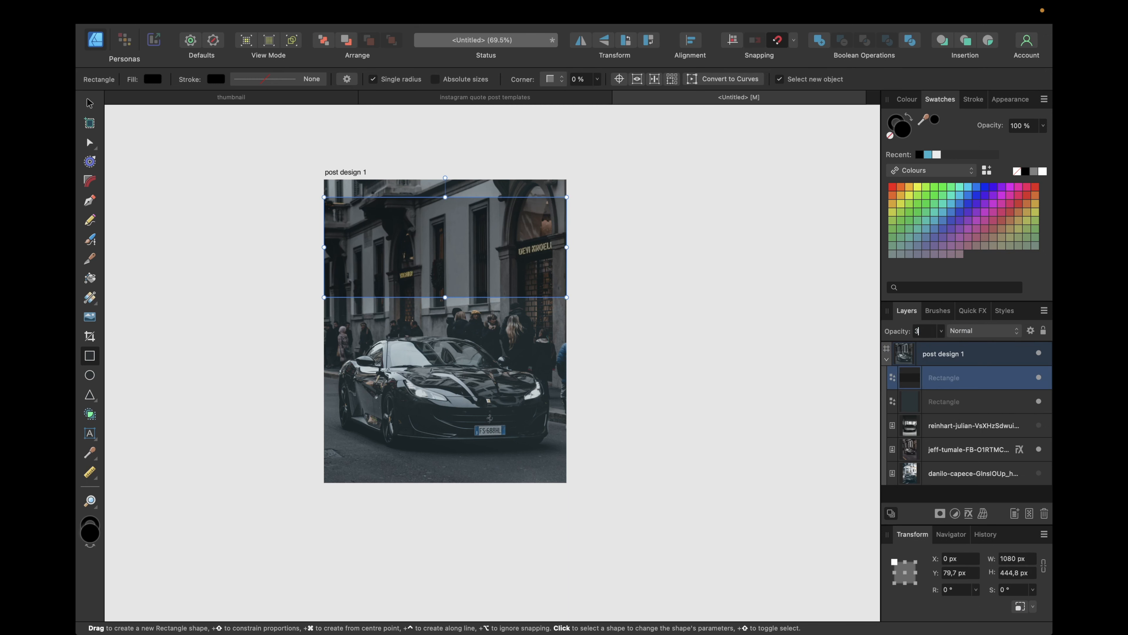
pyautogui.write('5')
pyautogui.press('Return')
pyautogui.click(700, 261)
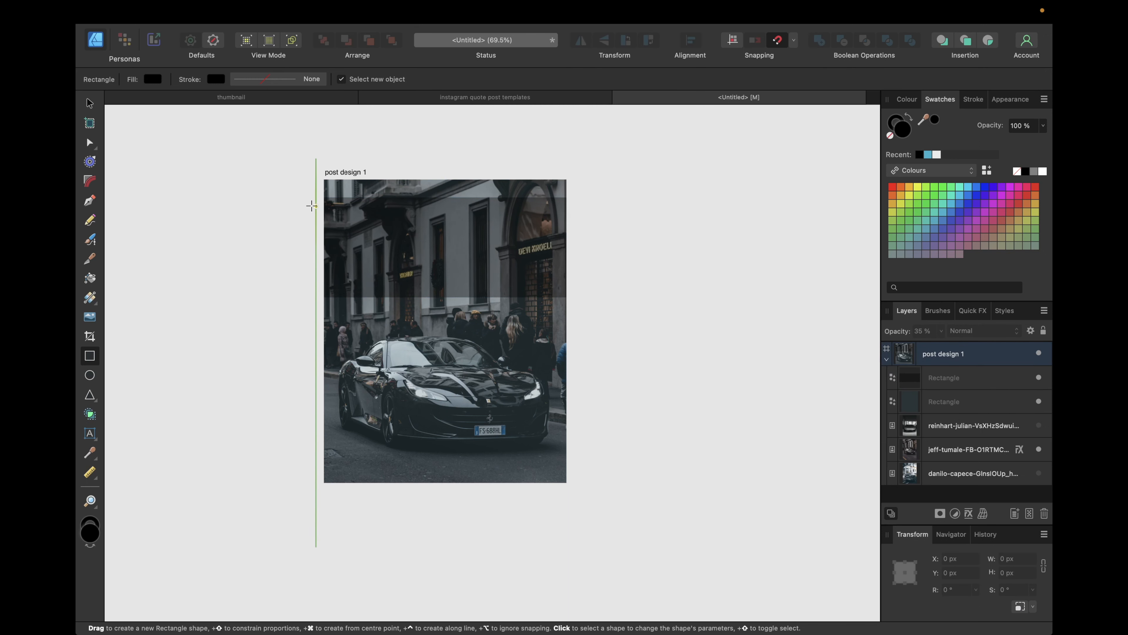
# - Add three lines of art text on the dark band: IF YOU CAN DREAM IT / YOU CAN DO IT / WALT DISNEY
pyautogui.click(90, 434)
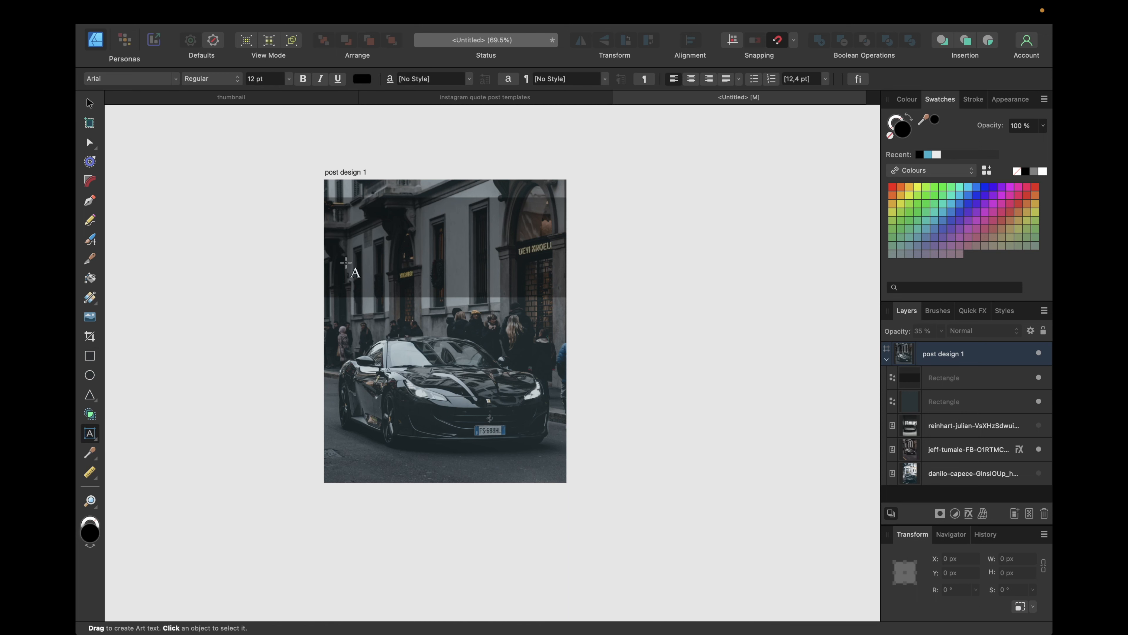
pyautogui.click(362, 243)
pyautogui.write('IF YOU CAN DREAM IT')
pyautogui.press('Return')
pyautogui.write('YOU CAN DO I')
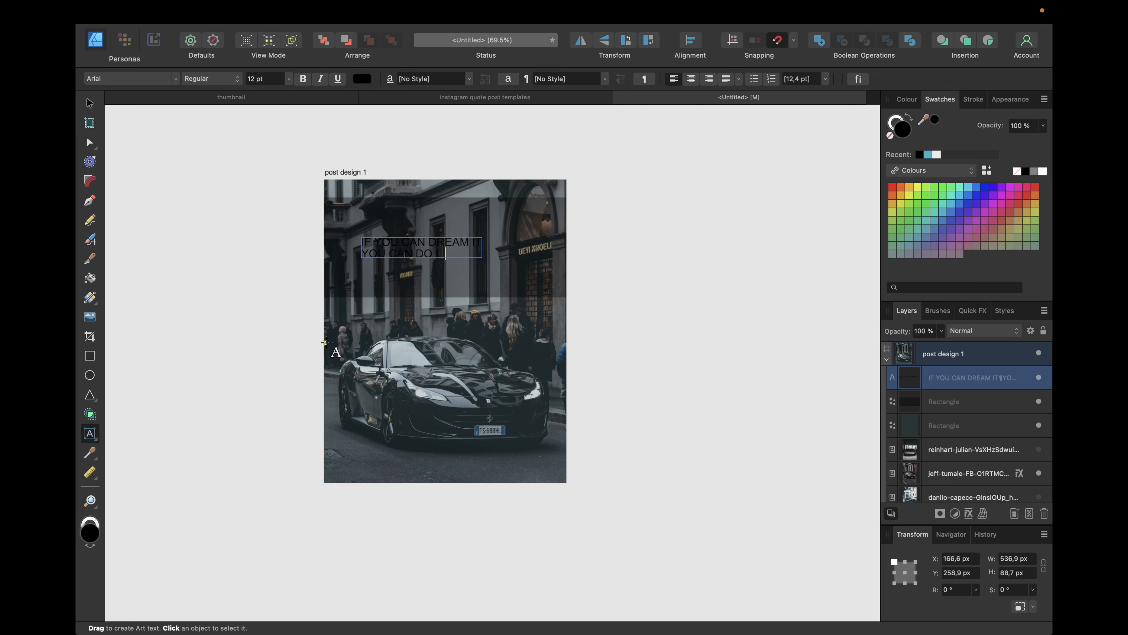
pyautogui.write('T')
pyautogui.press('Return')
pyautogui.write('WALT DISNEY')
pyautogui.press('Escape')
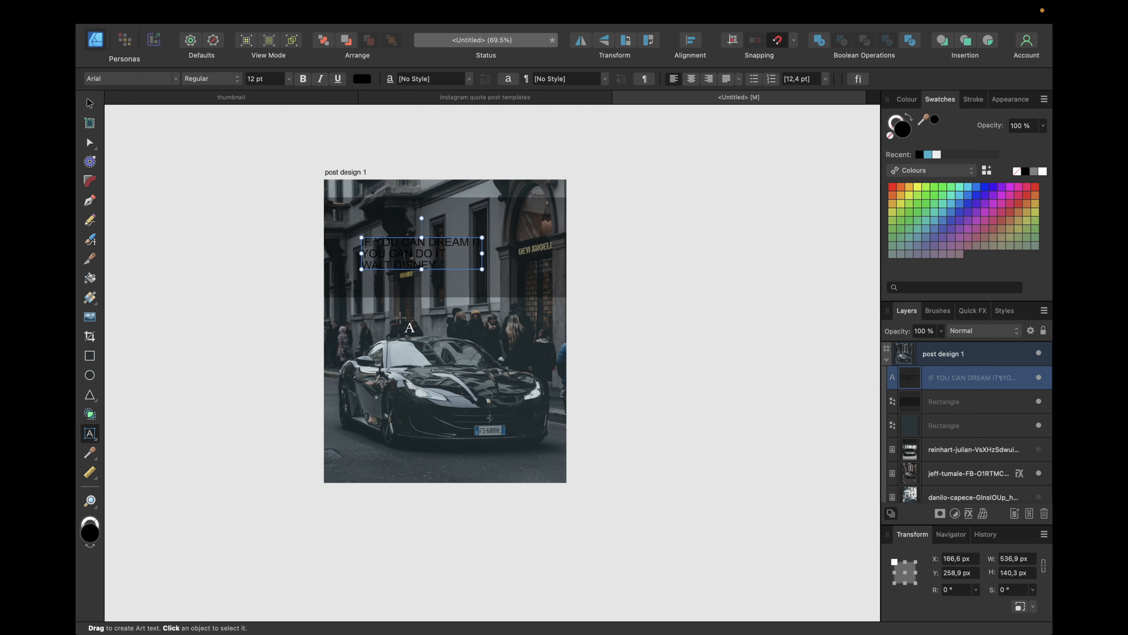
# - Colour all three lines of the quote text white and set their font to Anton
pyautogui.moveTo(439, 266); pyautogui.dragTo(353, 240)
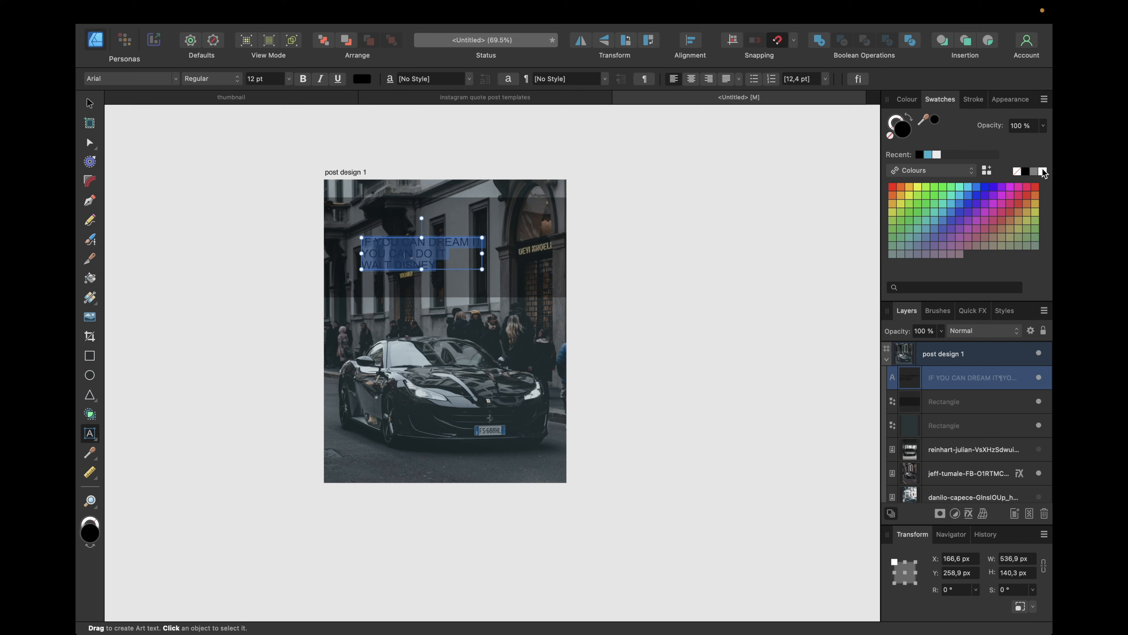
pyautogui.click(1043, 172)
pyautogui.click(177, 79)
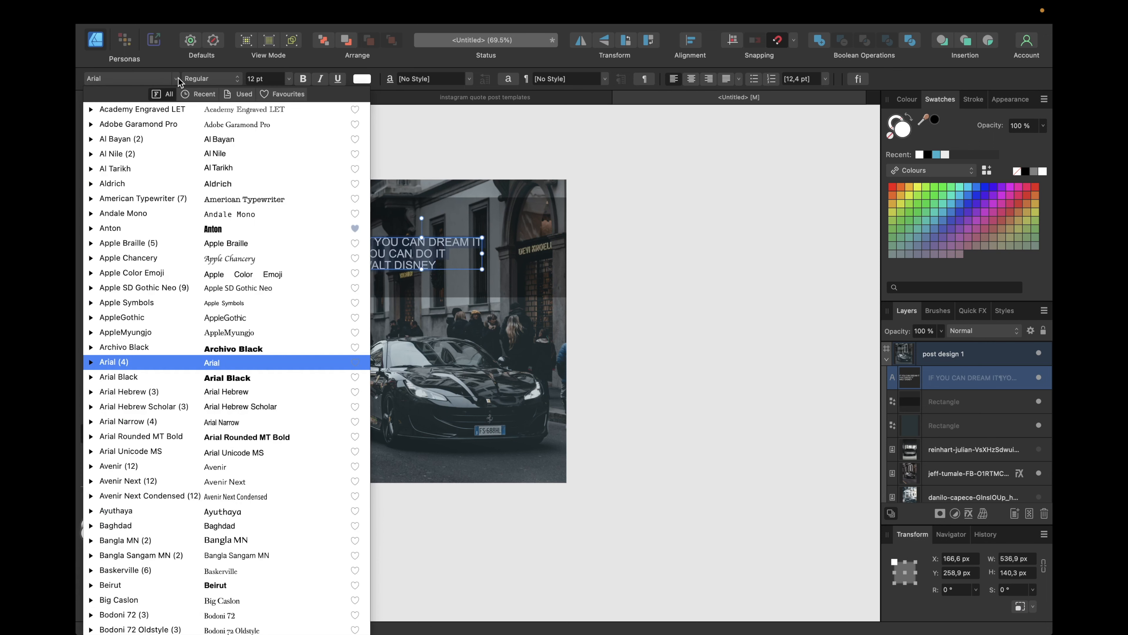
pyautogui.click(294, 94)
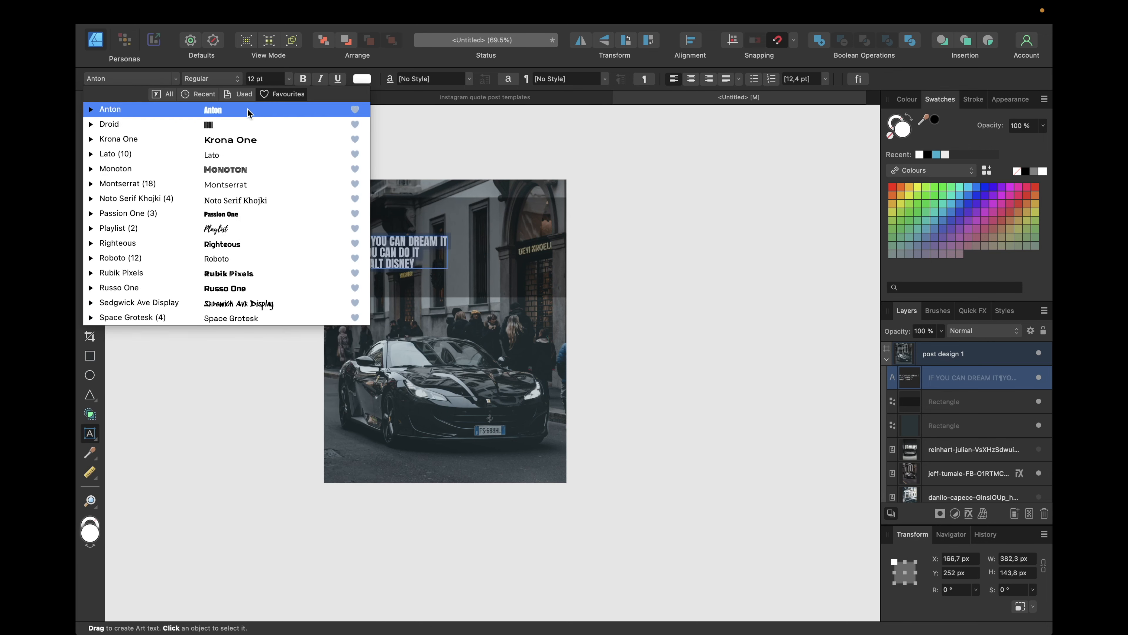
pyautogui.click(248, 111)
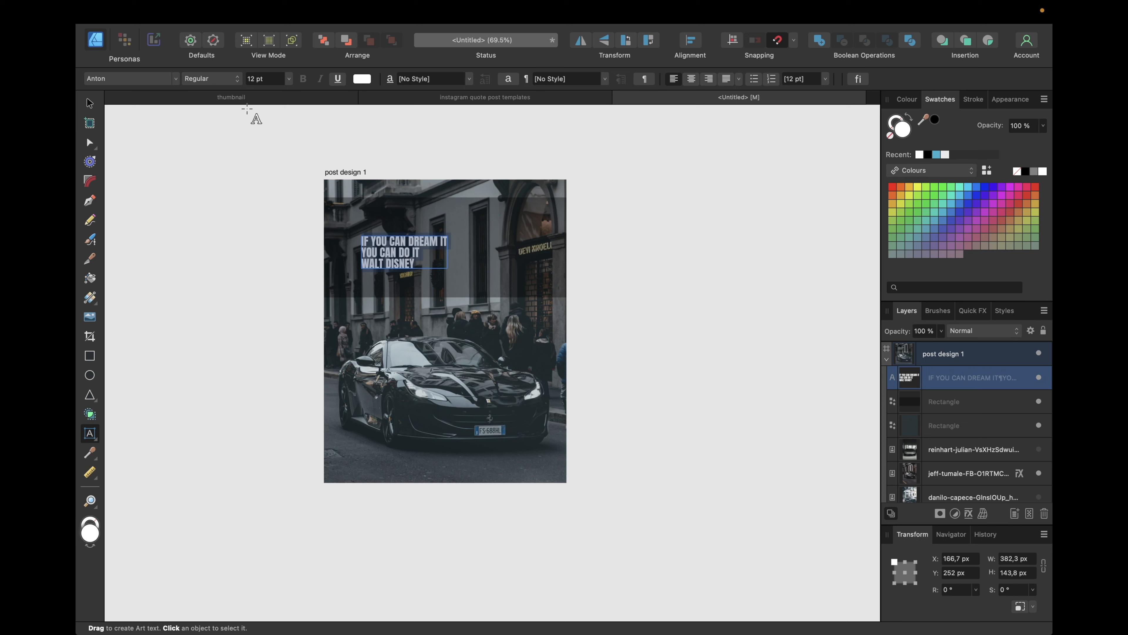
# - Enlarge the quote text block to about 821 px wide and position it across the dark band
pyautogui.click(89, 102)
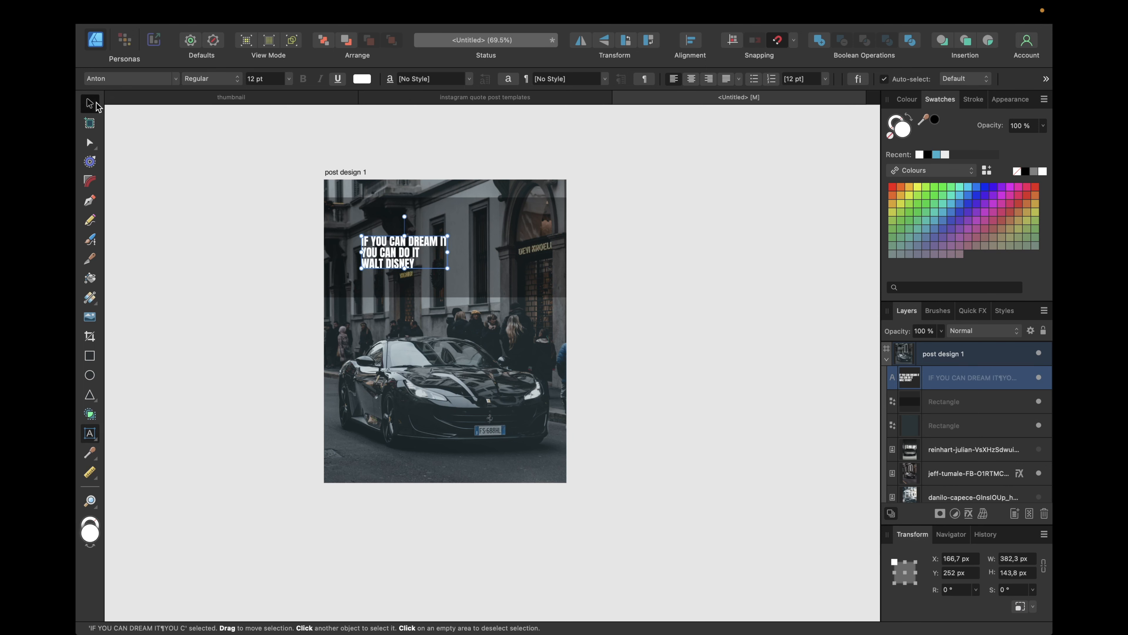
pyautogui.moveTo(479, 279)
pyautogui.mouseDown()
pyautogui.moveTo(547, 304)
pyautogui.moveTo(474, 262)
pyautogui.mouseUp()
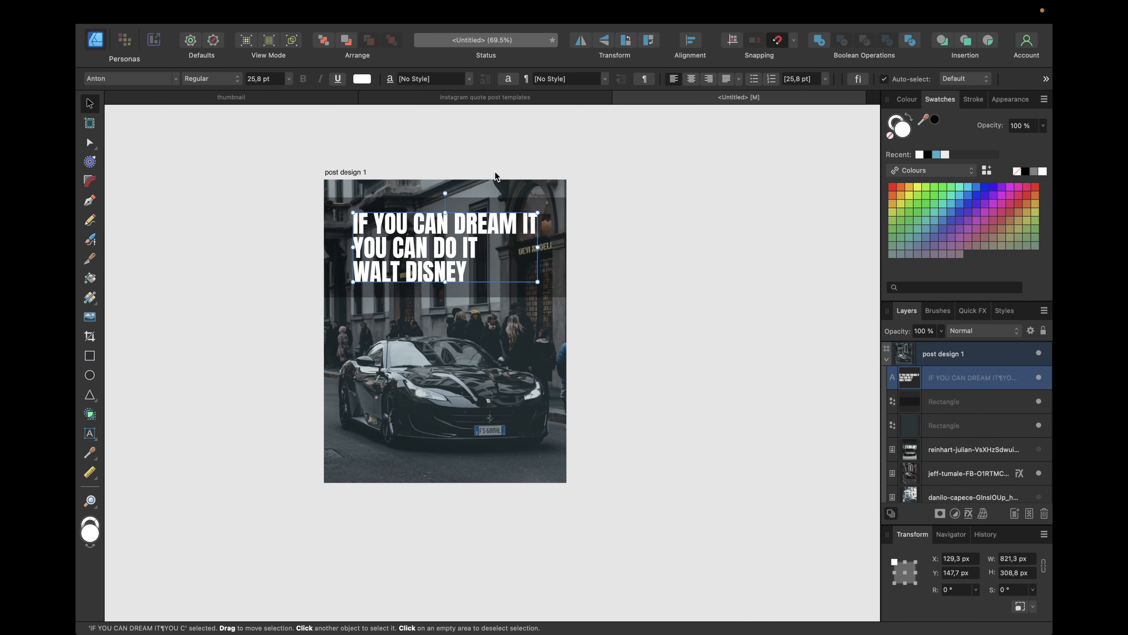
pyautogui.click(485, 147)
# - Check the finished quote design templates for reference, and set the words IF YOU CAN in the first line to 21 pt
pyautogui.click(426, 97)
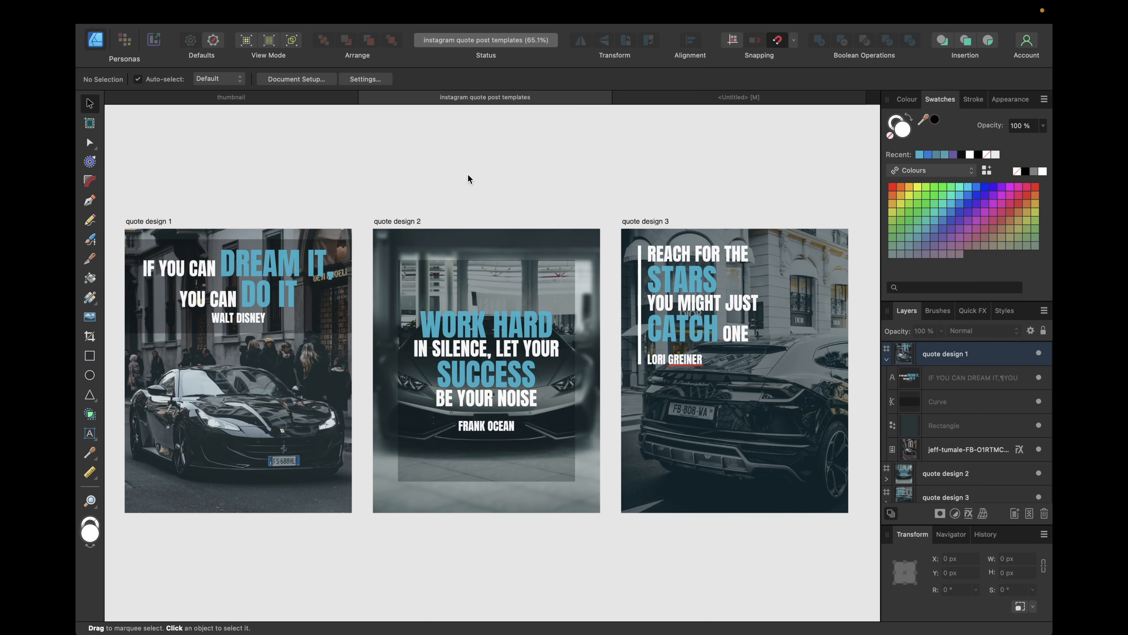
pyautogui.click(703, 92)
pyautogui.doubleClick(439, 212)
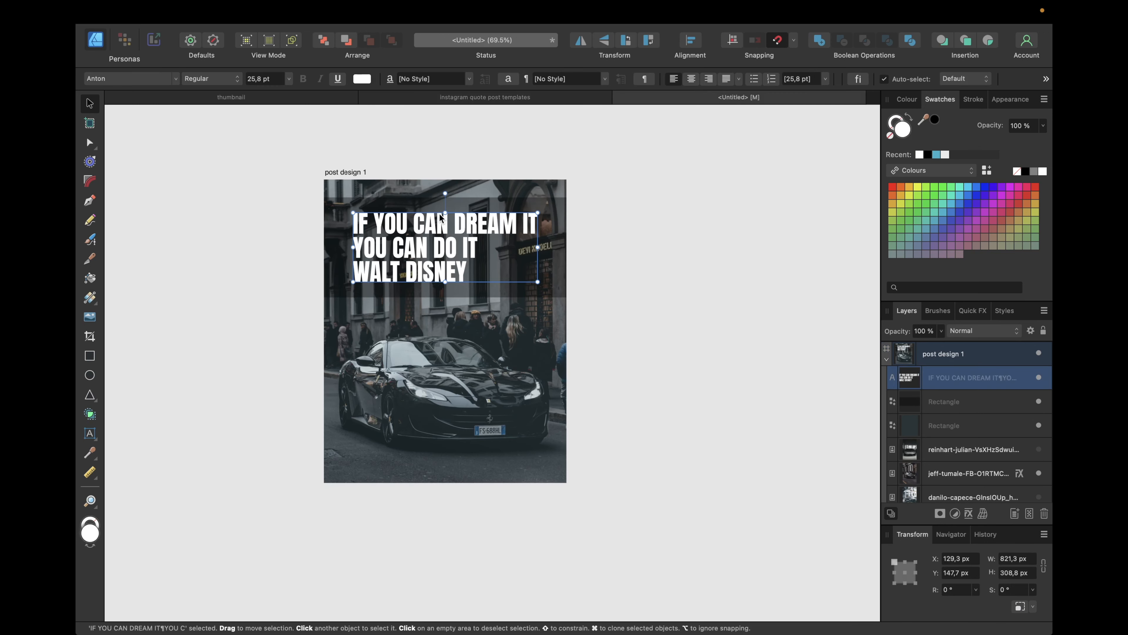
pyautogui.moveTo(408, 223); pyautogui.dragTo(353, 224)
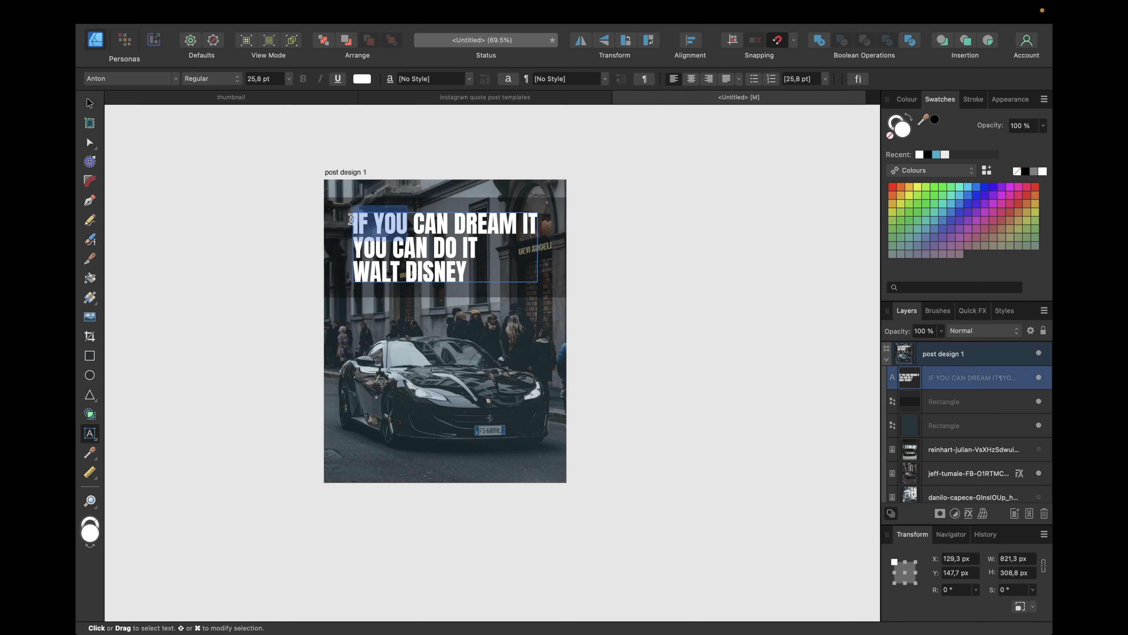
pyautogui.click(257, 79)
pyautogui.write('21')
pyautogui.press('Return')
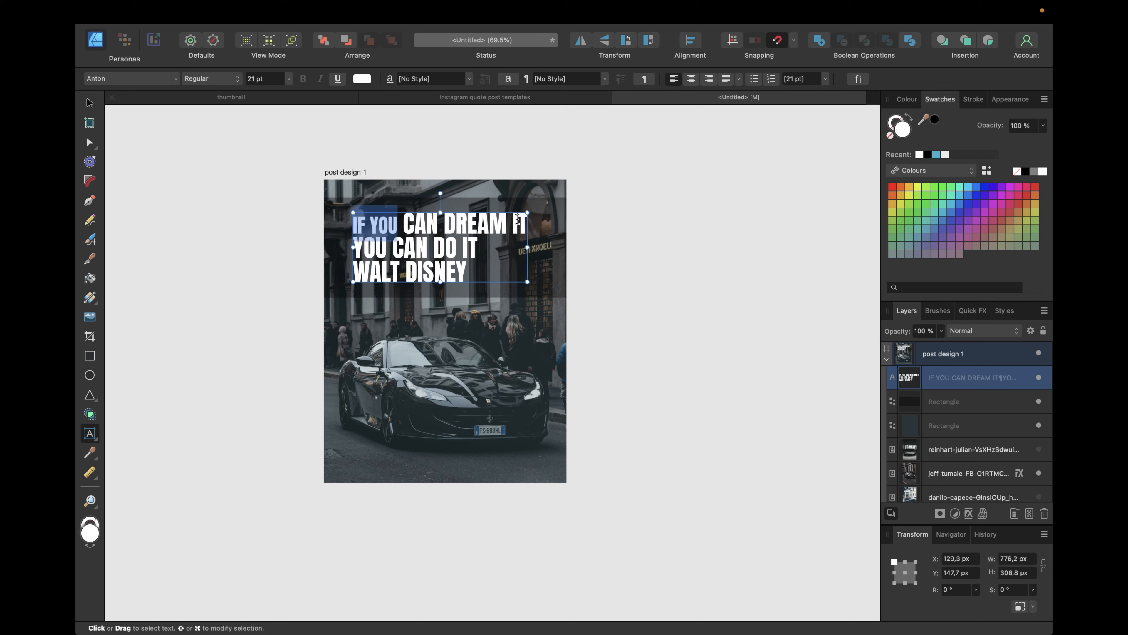
pyautogui.moveTo(405, 222); pyautogui.dragTo(438, 225)
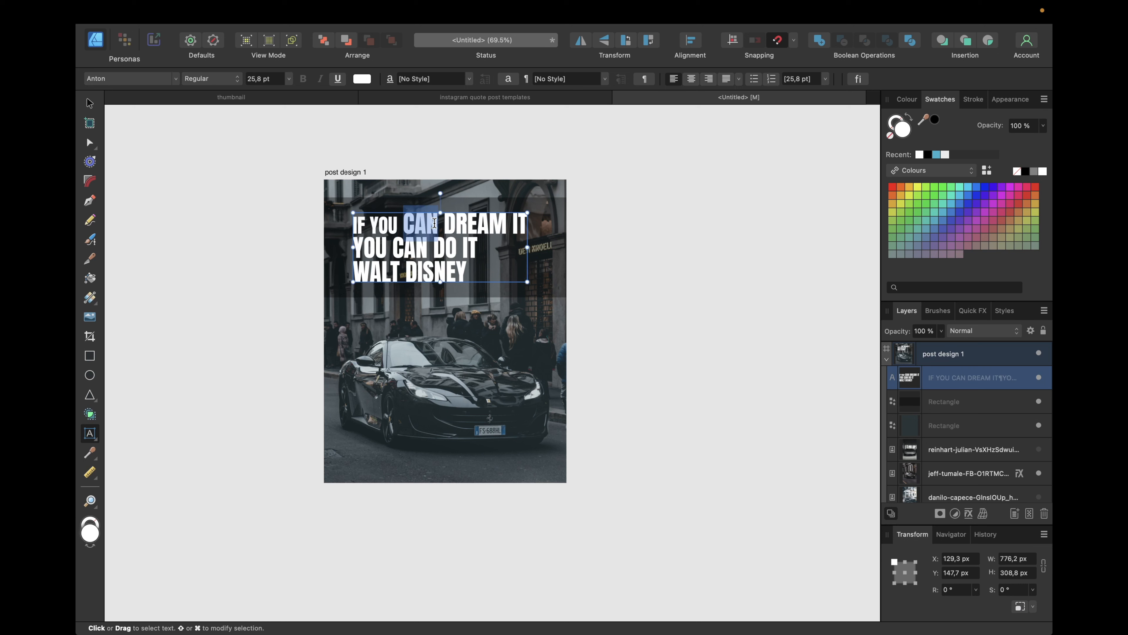
pyautogui.click(267, 79)
pyautogui.write('21')
pyautogui.press('Return')
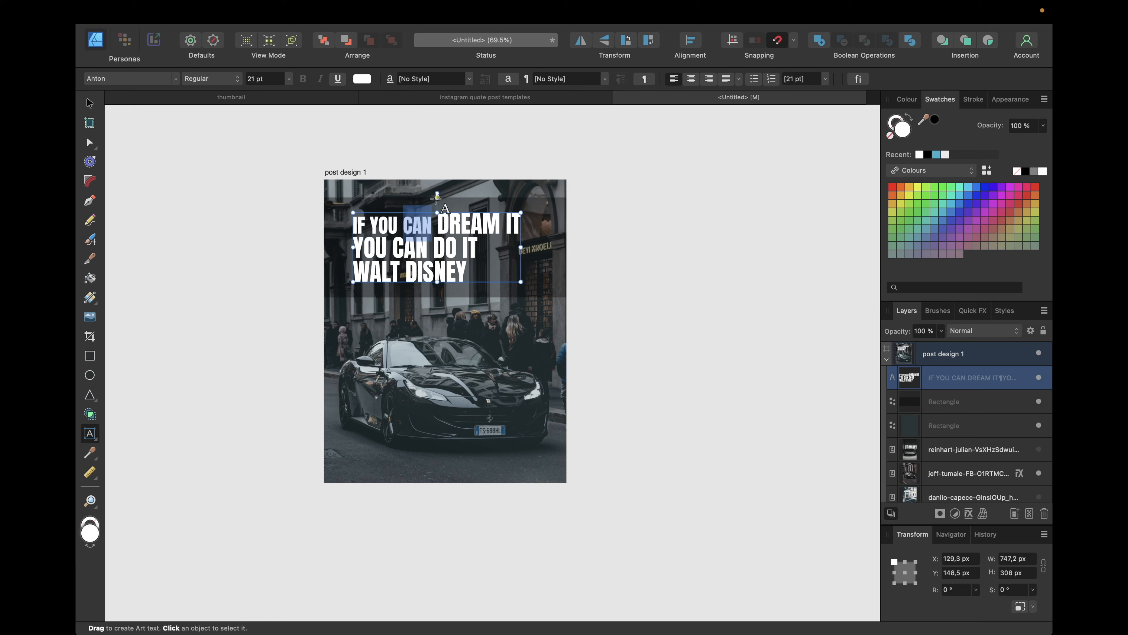
# - Set the words DREAM IT in the first line to 35 pt
pyautogui.moveTo(438, 223); pyautogui.dragTo(520, 224)
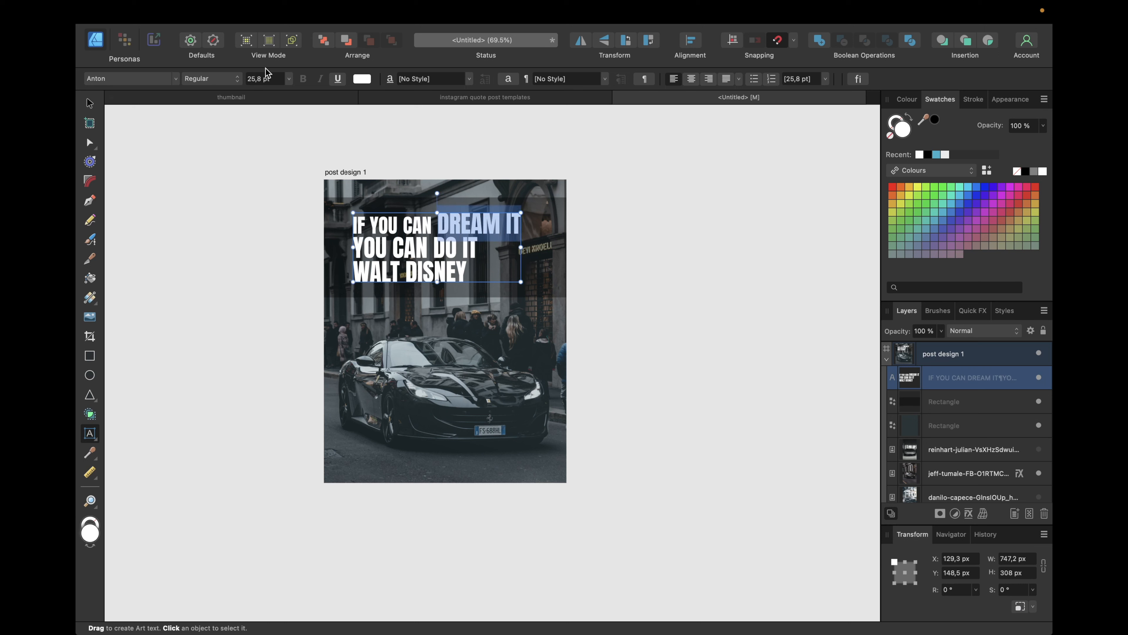
pyautogui.click(266, 79)
pyautogui.write('35')
pyautogui.press('Return')
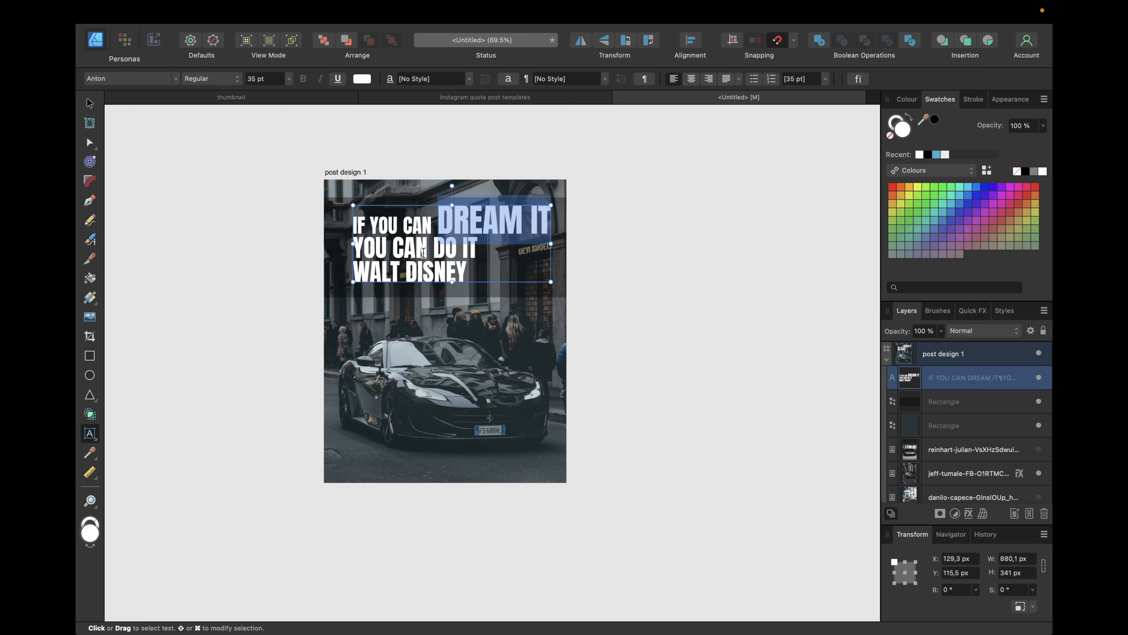
# - In the second line, set YOU CAN to 21 pt and DO IT to 35 pt
pyautogui.moveTo(427, 252); pyautogui.dragTo(353, 251)
pyautogui.click(262, 82)
pyautogui.write('21')
pyautogui.press('Return')
pyautogui.moveTo(421, 253); pyautogui.dragTo(464, 251)
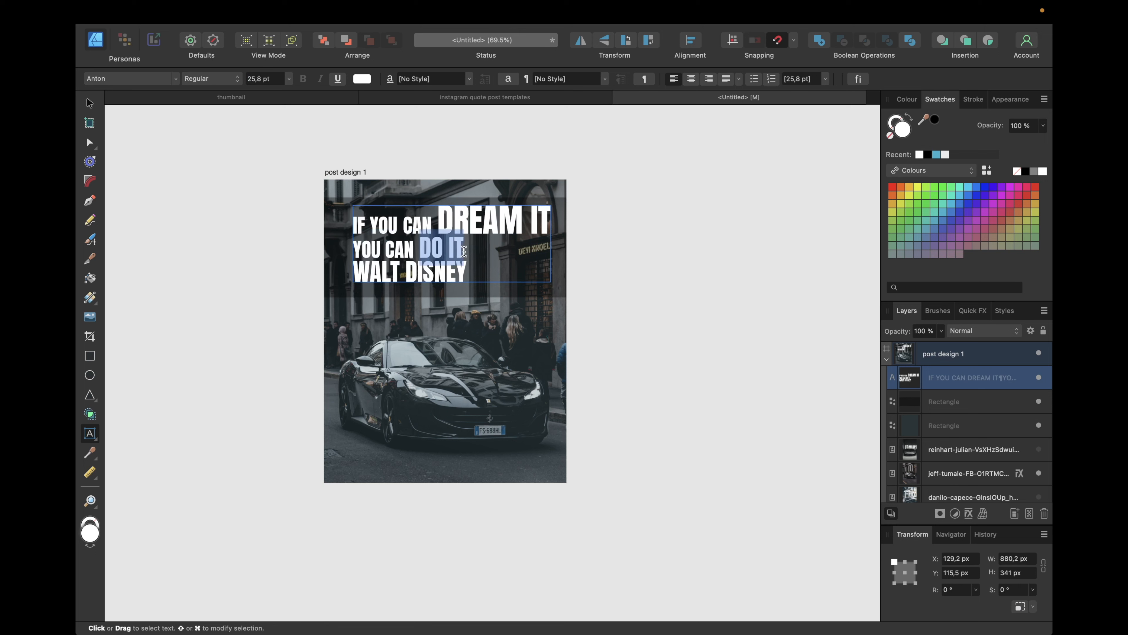
pyautogui.click(262, 78)
pyautogui.write('35')
pyautogui.press('Return')
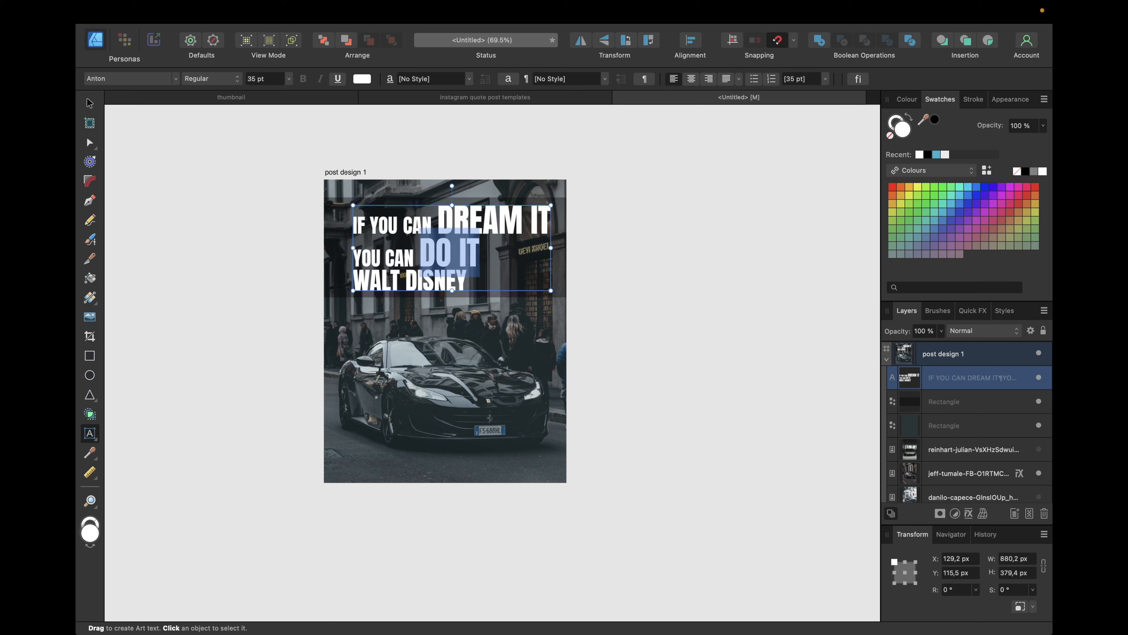
# - Set the WALT DISNEY line to 15 pt
pyautogui.moveTo(470, 280); pyautogui.dragTo(355, 279)
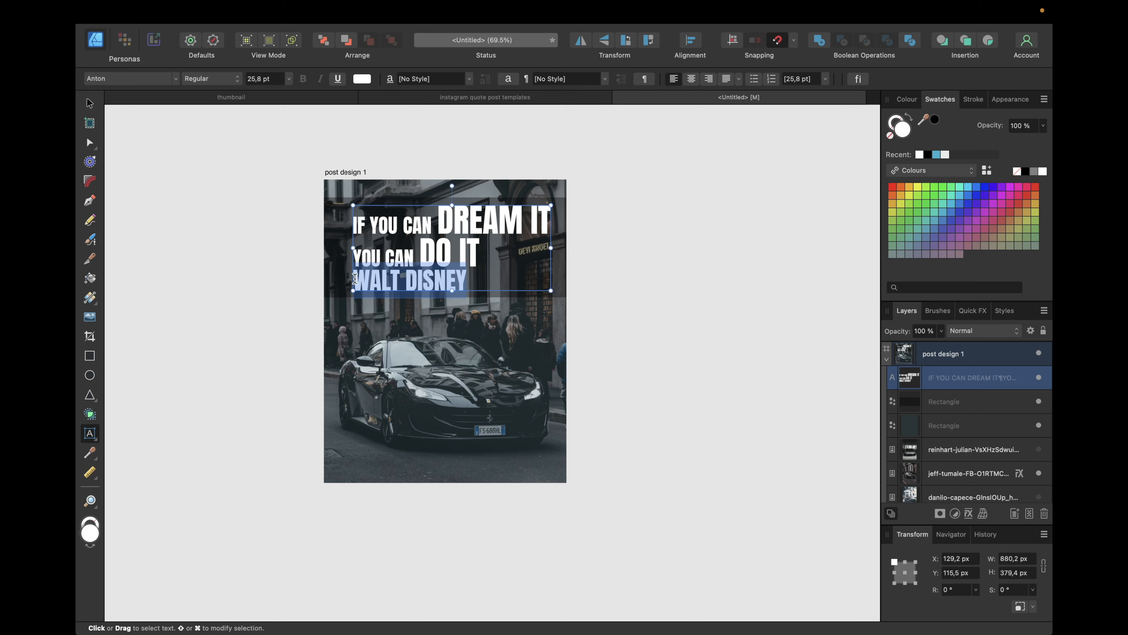
pyautogui.click(254, 81)
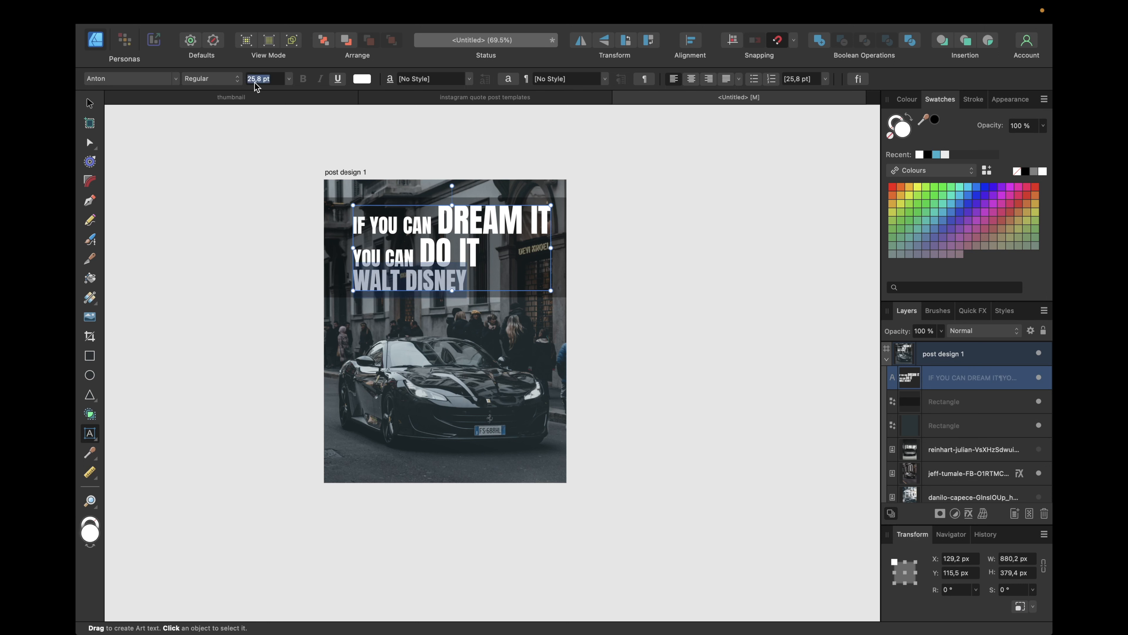
pyautogui.write('15')
pyautogui.press('Return')
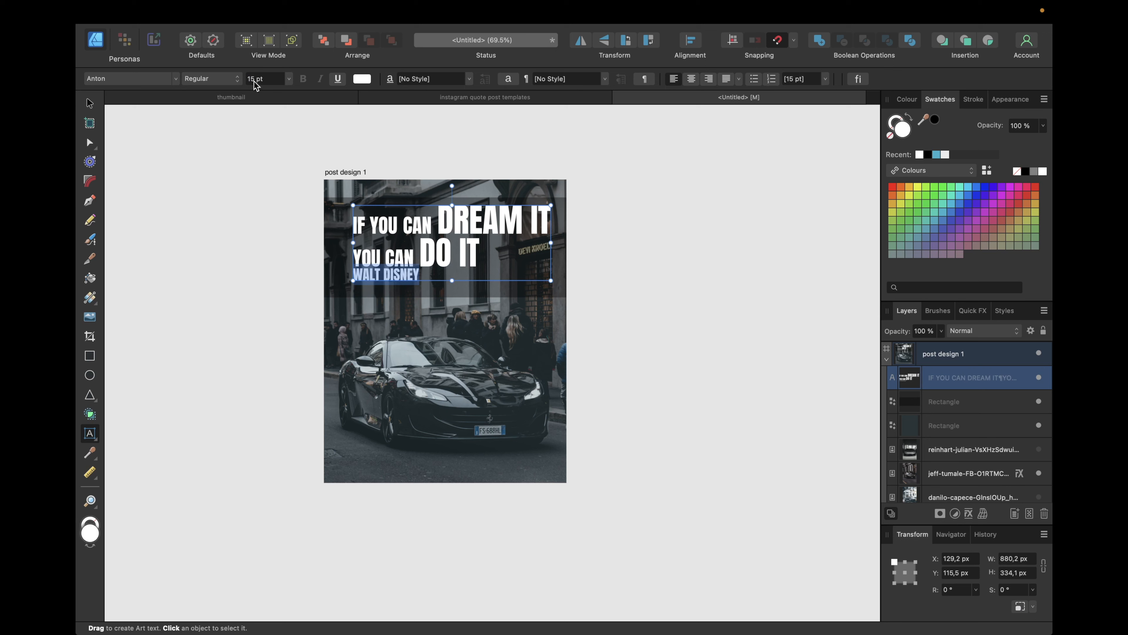
# - Try an empty line between the DO IT line and WALT DISNEY, and remove it
pyautogui.click(486, 245)
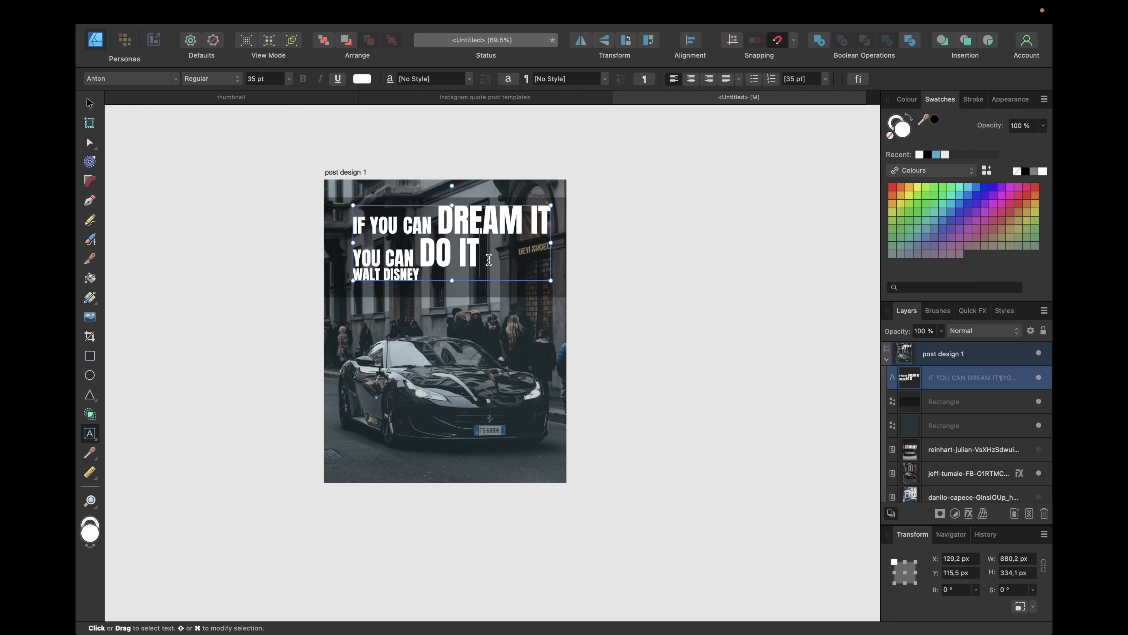
pyautogui.press('Return')
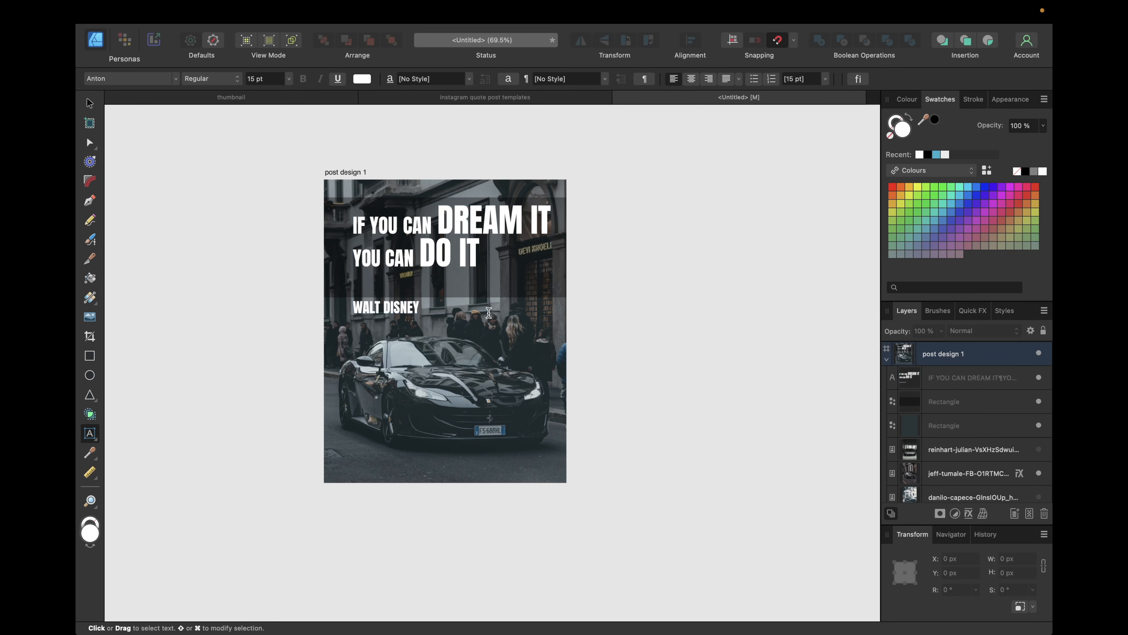
pyautogui.press('BackSpace')
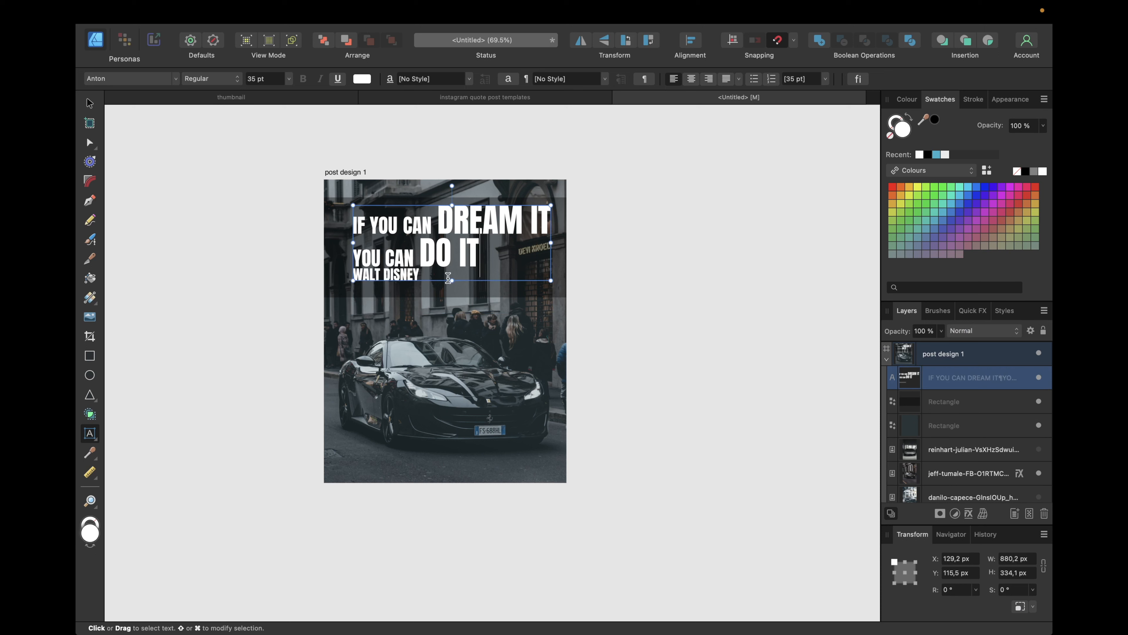
# - Set the space before the WALT DISNEY paragraph to 10 pt and close the paragraph settings
pyautogui.moveTo(435, 271); pyautogui.dragTo(356, 270)
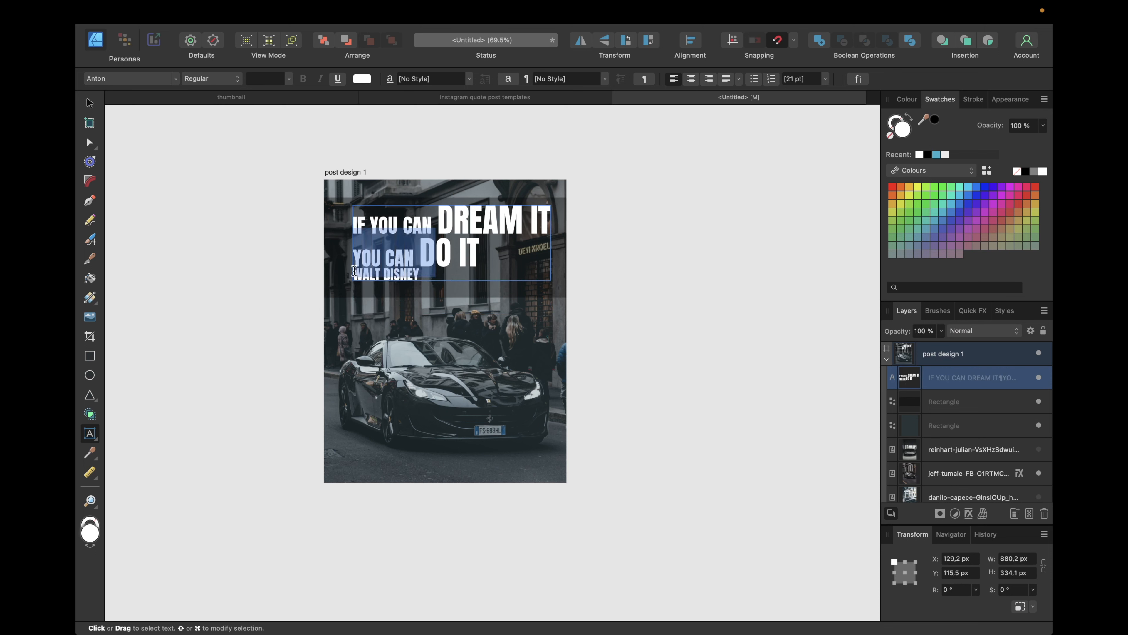
pyautogui.click(408, 275)
pyautogui.moveTo(430, 273); pyautogui.dragTo(384, 275)
pyautogui.click(387, 275)
pyautogui.click(384, 275)
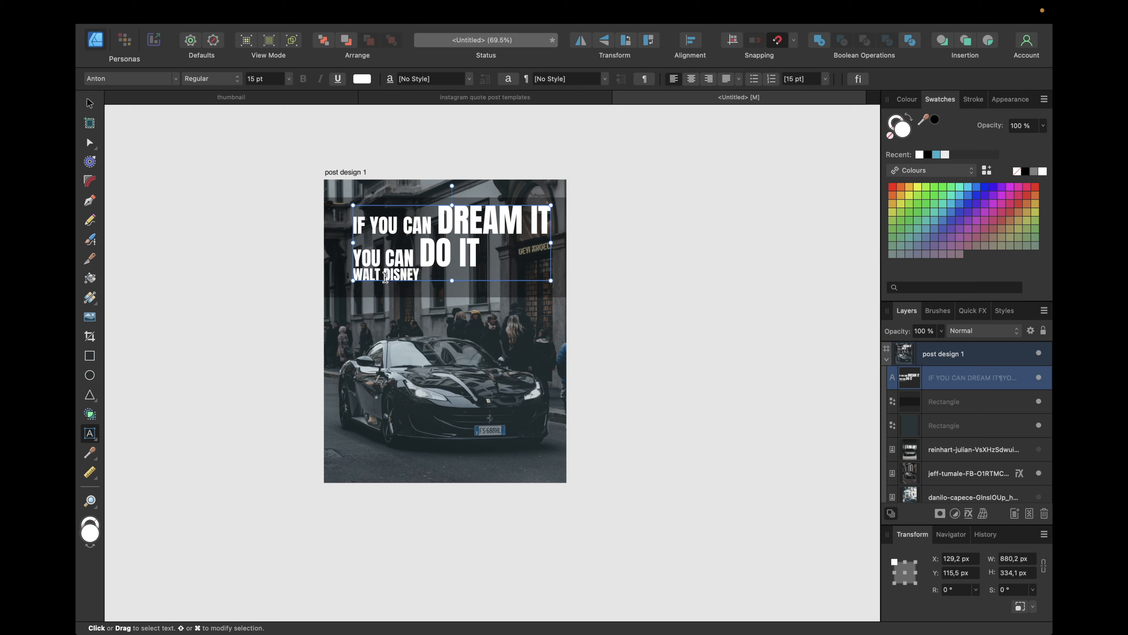
pyautogui.moveTo(356, 274); pyautogui.dragTo(417, 278)
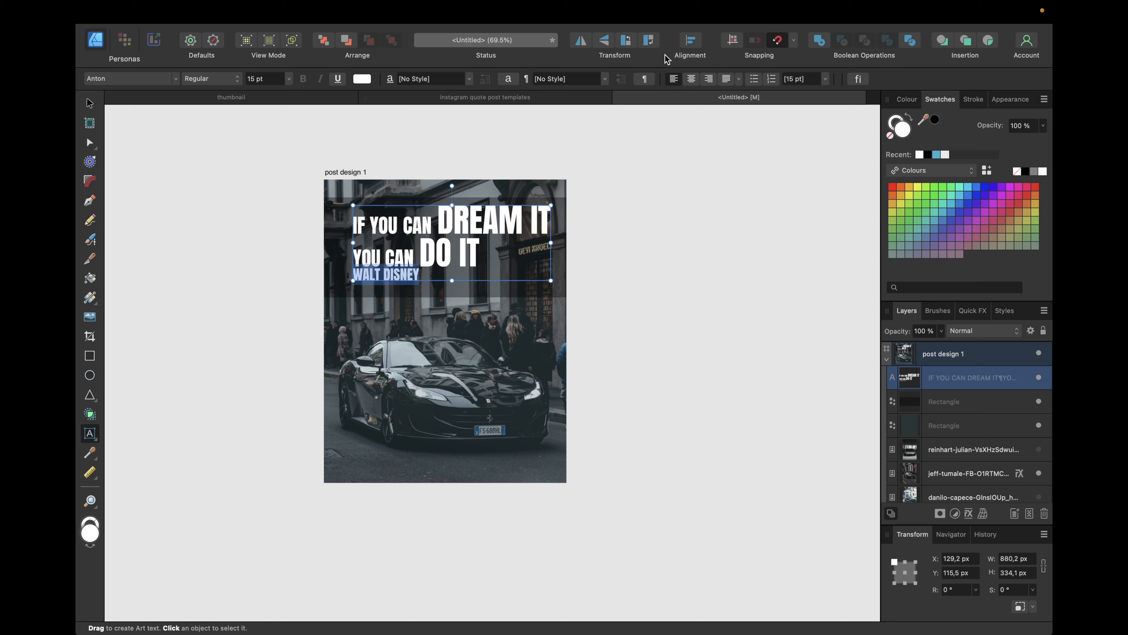
pyautogui.click(646, 79)
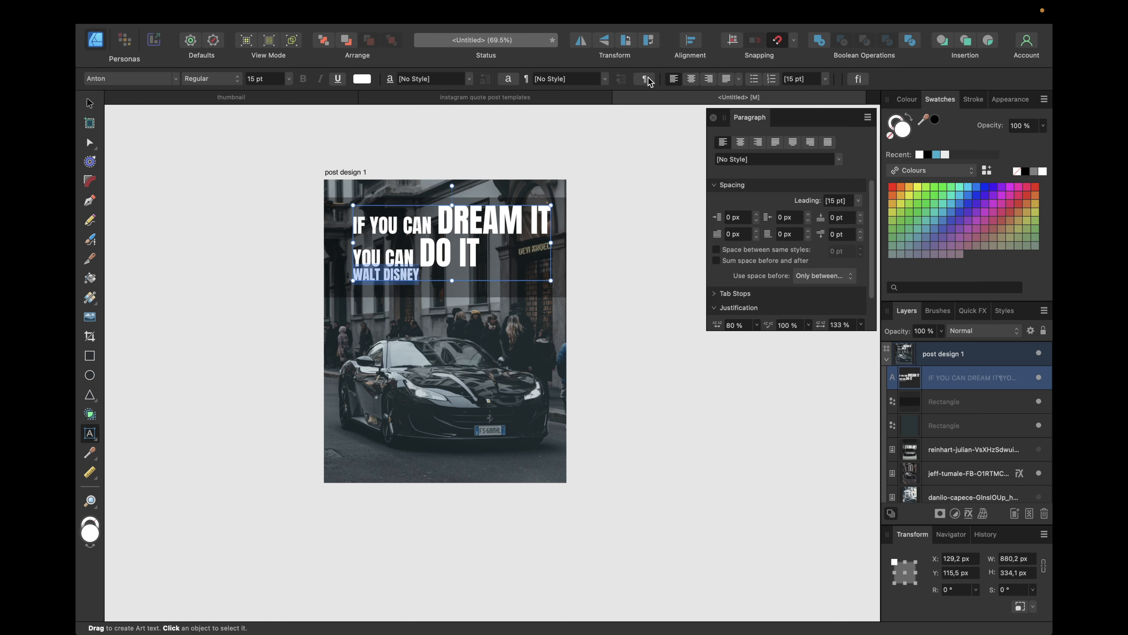
pyautogui.click(833, 216)
pyautogui.write('1')
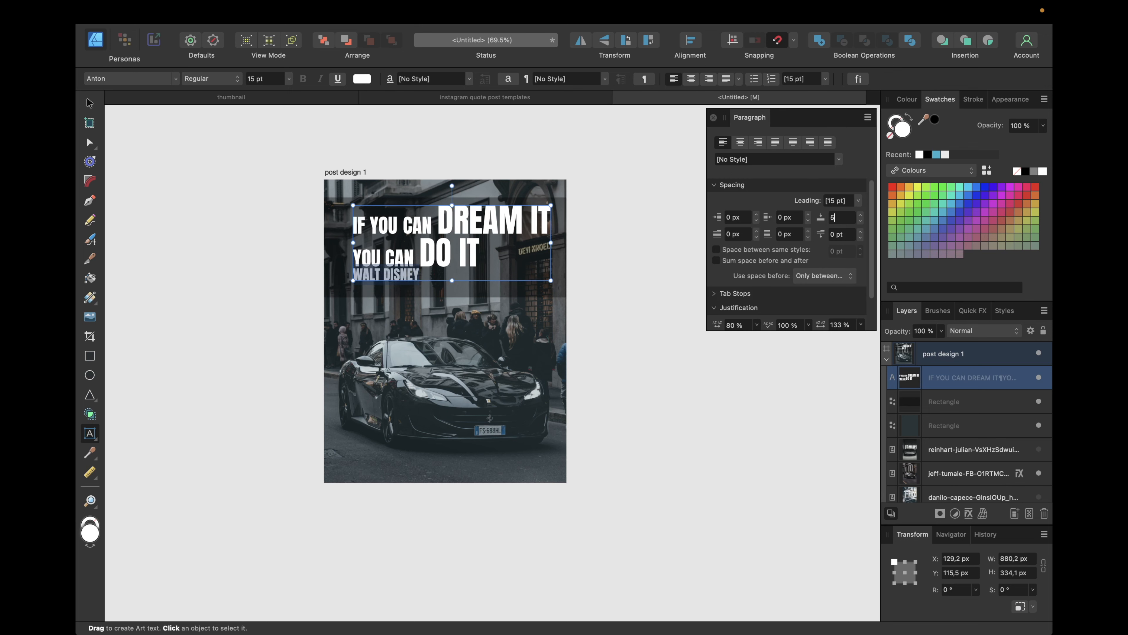
pyautogui.write('0')
pyautogui.press('Return')
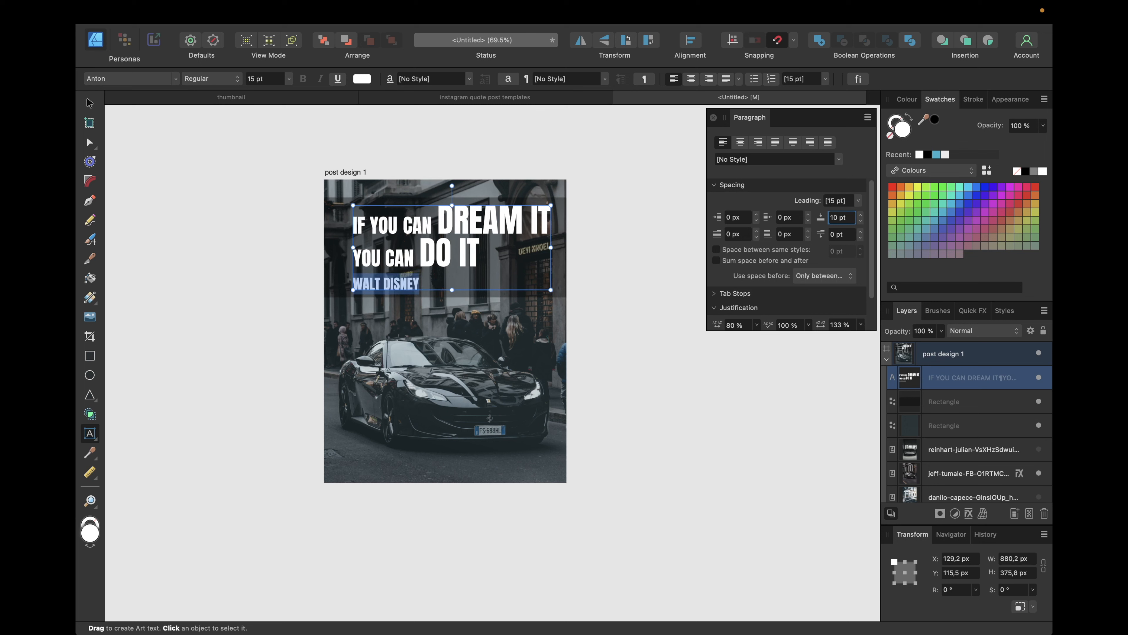
pyautogui.click(663, 274)
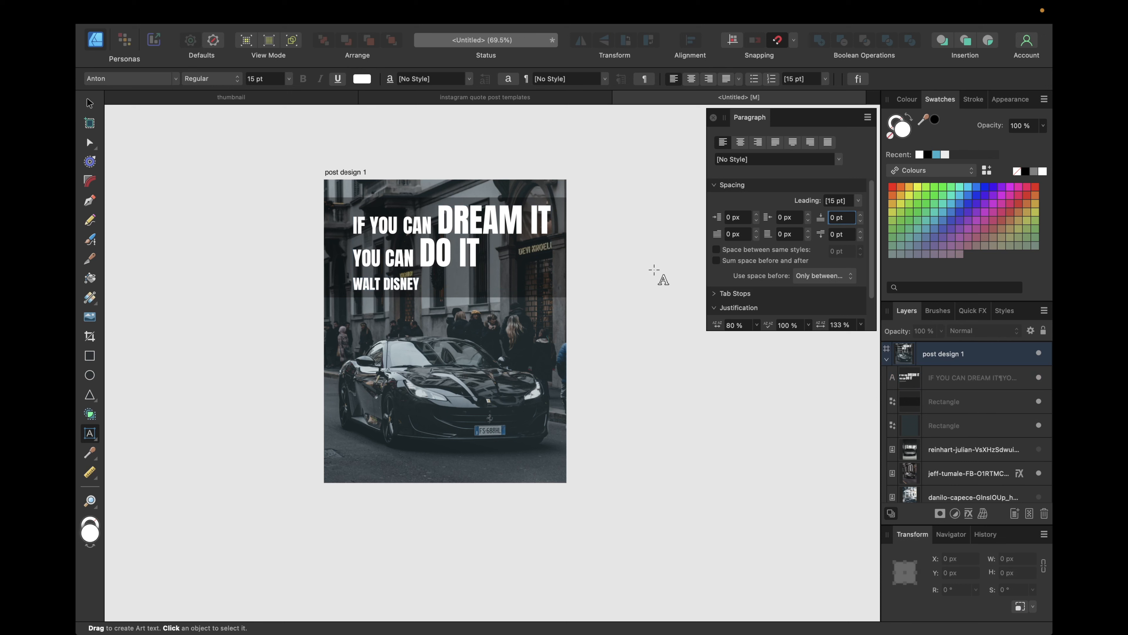
pyautogui.click(713, 117)
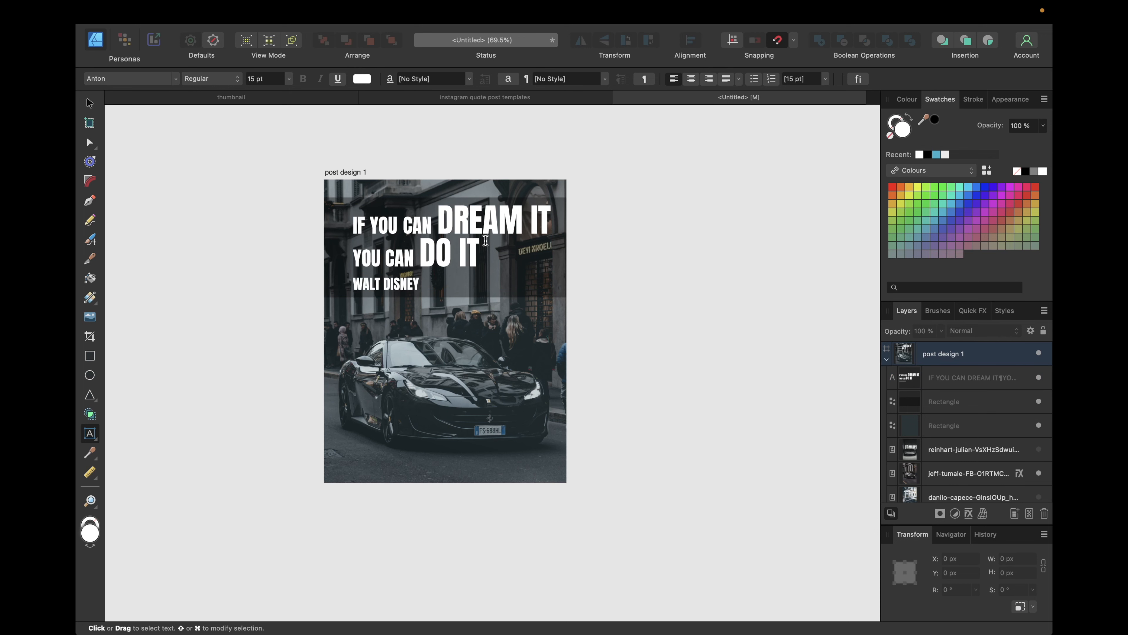
# - Colour the words DREAM IT light blue (33B1CC)
pyautogui.click(94, 107)
pyautogui.click(429, 234)
pyautogui.doubleClick(447, 214)
pyautogui.click(441, 215)
pyautogui.moveTo(441, 215); pyautogui.dragTo(551, 221)
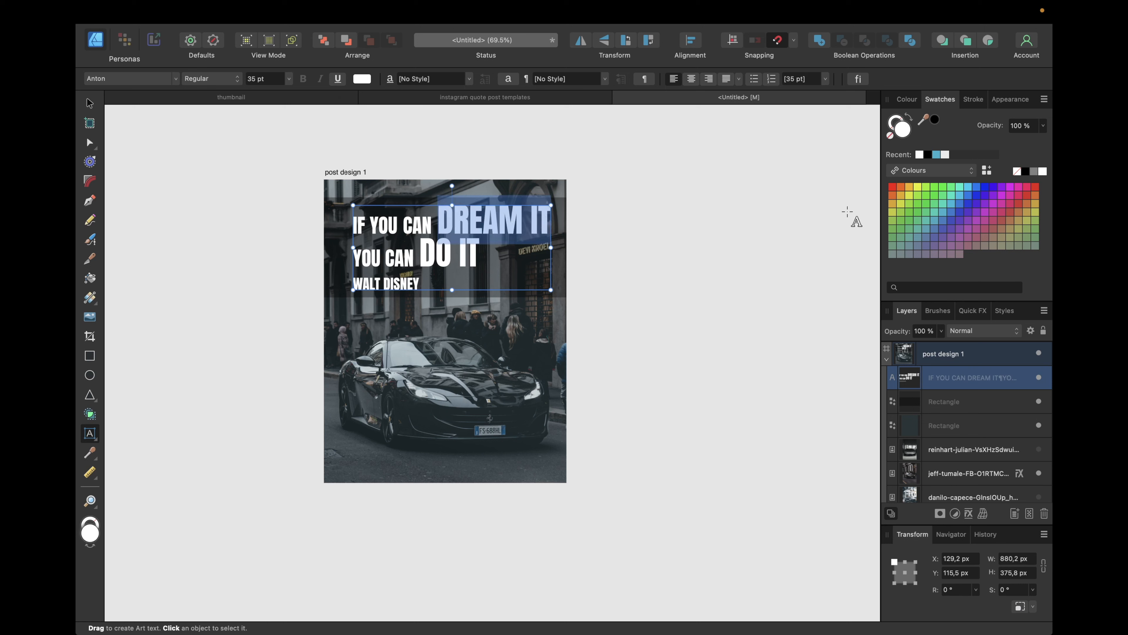
pyautogui.click(942, 208)
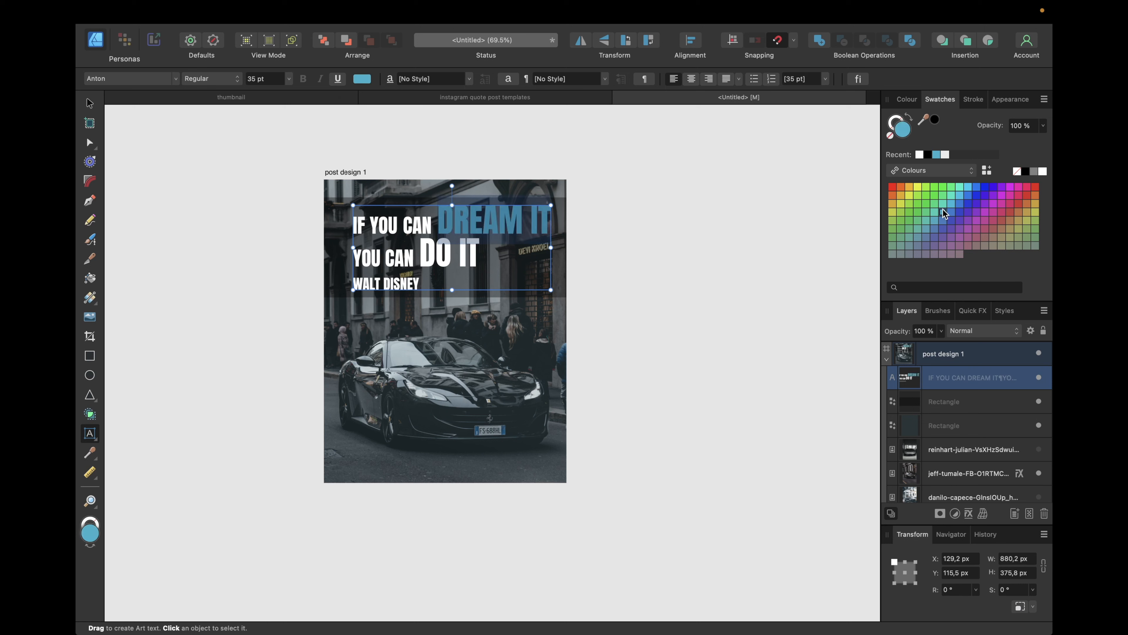
# - Colour the words DO IT the same light blue and check the colour's values
pyautogui.moveTo(427, 249); pyautogui.dragTo(482, 251)
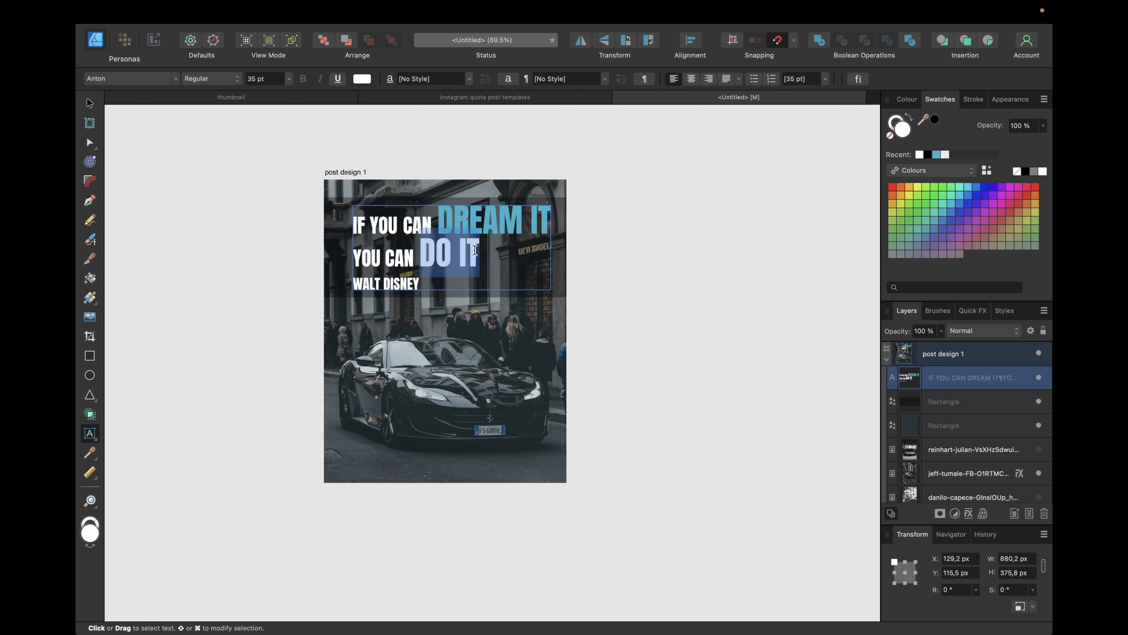
pyautogui.click(944, 209)
pyautogui.doubleClick(897, 135)
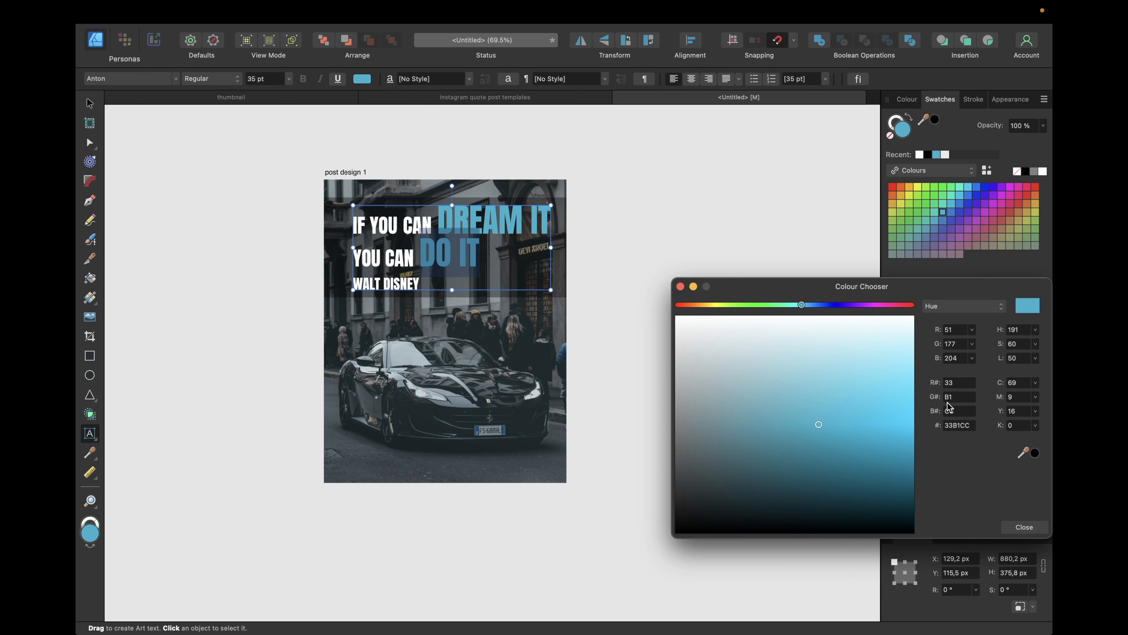
pyautogui.click(679, 286)
# - Add a comma directly after DO IT in the second line of the quote
pyautogui.click(496, 252)
pyautogui.write(',')
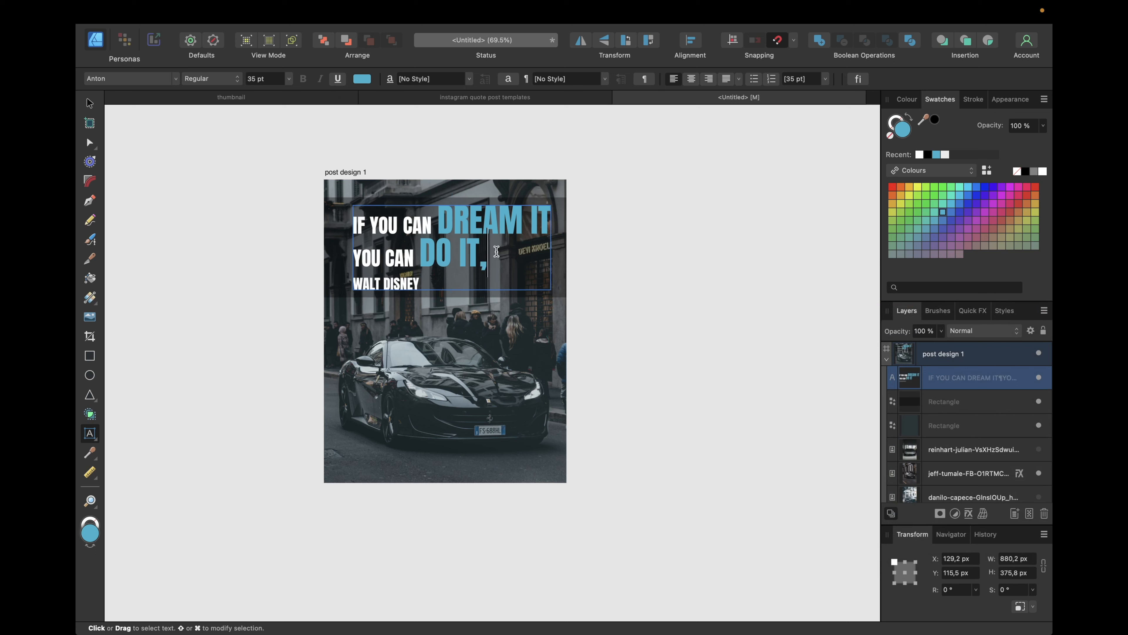
# - Move the comma from after DO IT to directly after DREAM IT in the first line of the quote
pyautogui.press('BackSpace')
pyautogui.click(548, 228)
pyautogui.write(',')
pyautogui.press('Escape')
pyautogui.click(681, 239)
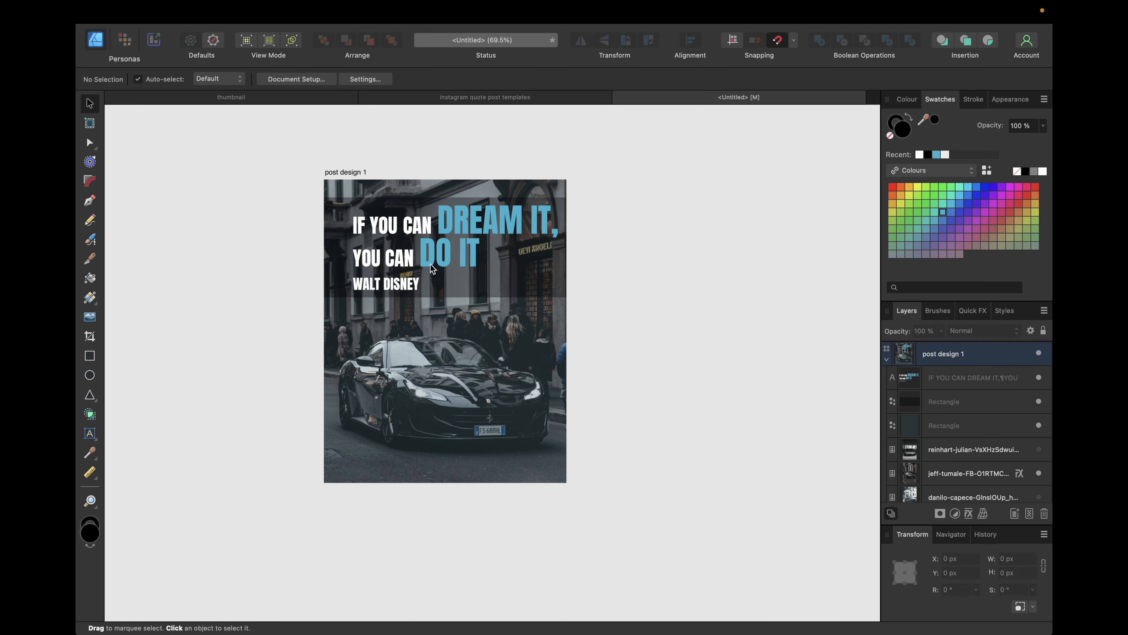
pyautogui.click(461, 260)
pyautogui.doubleClick(472, 261)
pyautogui.click(480, 259)
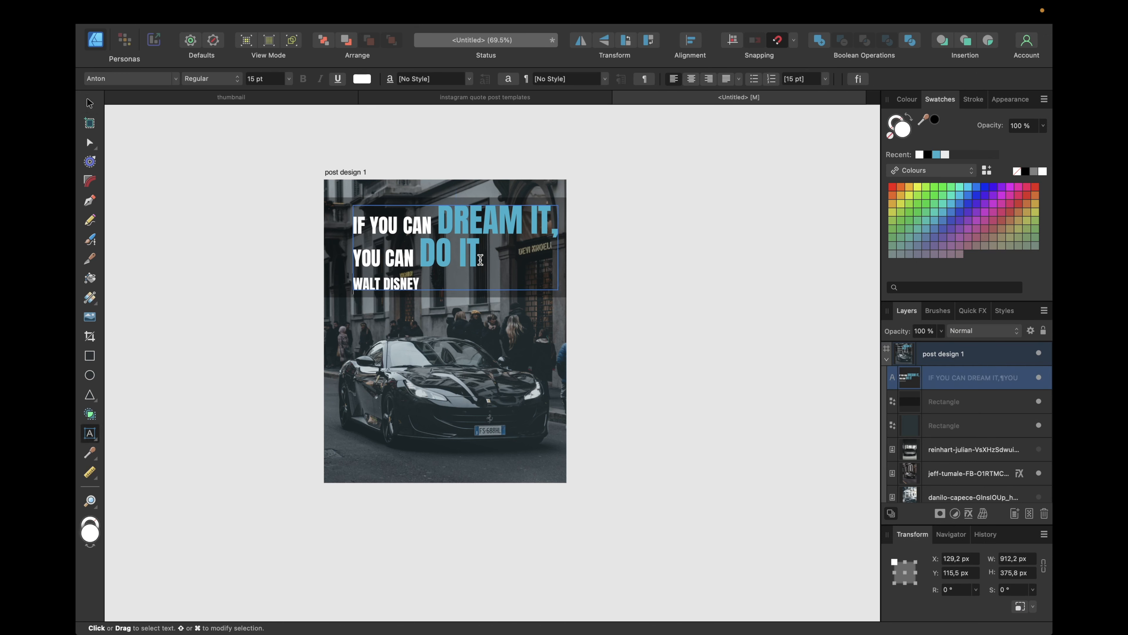
pyautogui.press('Escape')
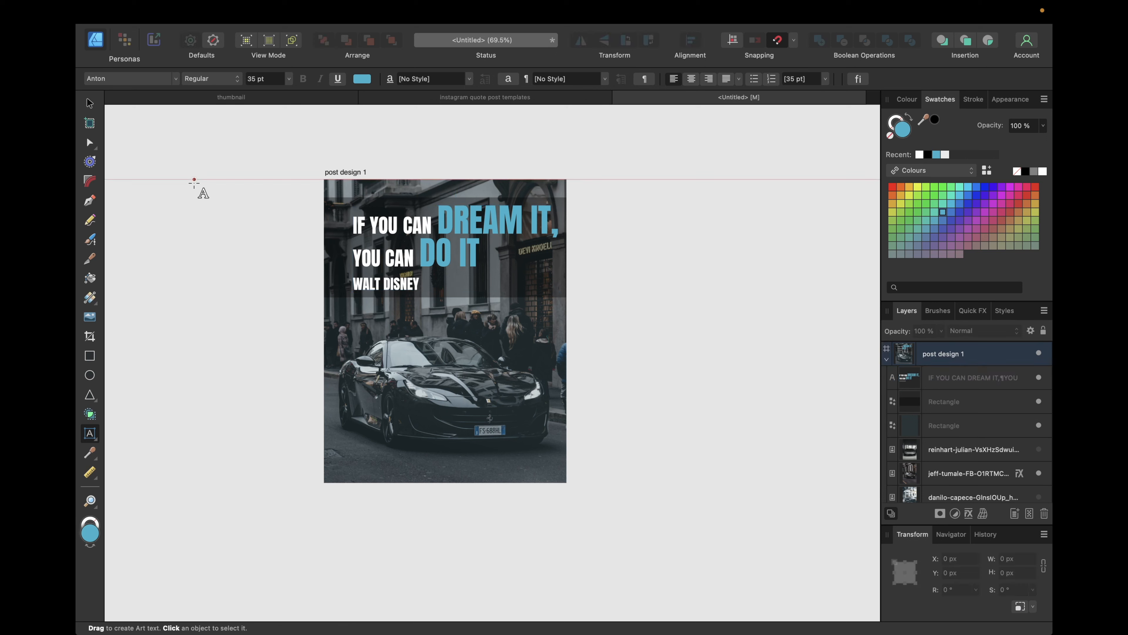
# - Shift the quote text block so it sits horizontally centred on the artboard, at about X 84 px, Y 114 px
pyautogui.press('v')
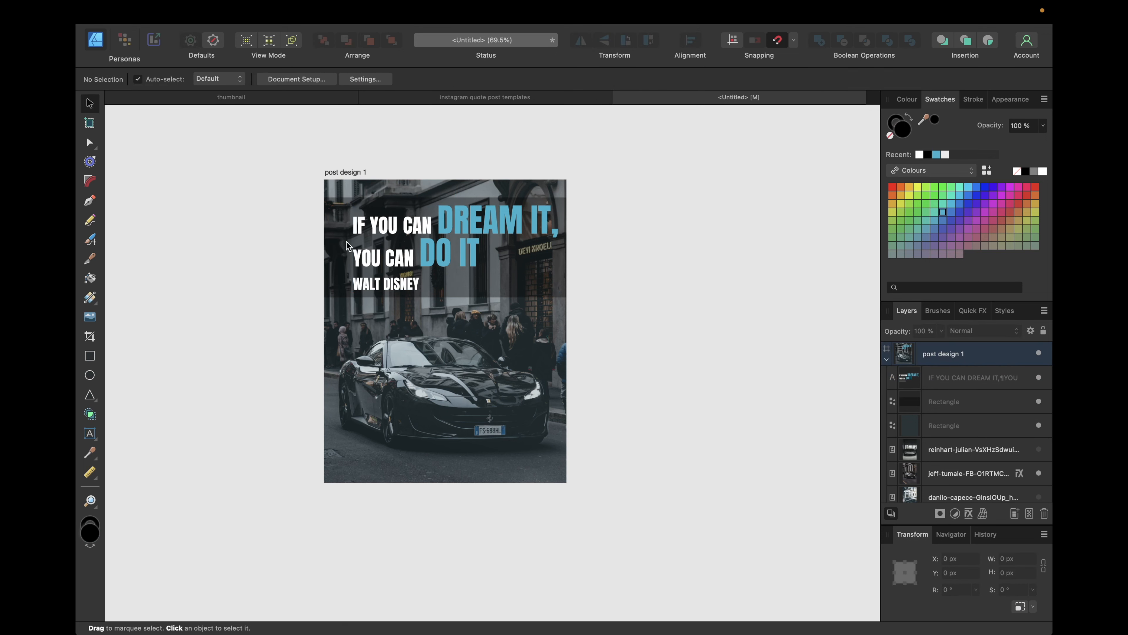
pyautogui.click(459, 246)
pyautogui.moveTo(458, 240); pyautogui.dragTo(453, 241)
pyautogui.click(642, 280)
# - Compare left and centre alignment on the quote text and keep its lines centre-aligned
pyautogui.click(451, 217)
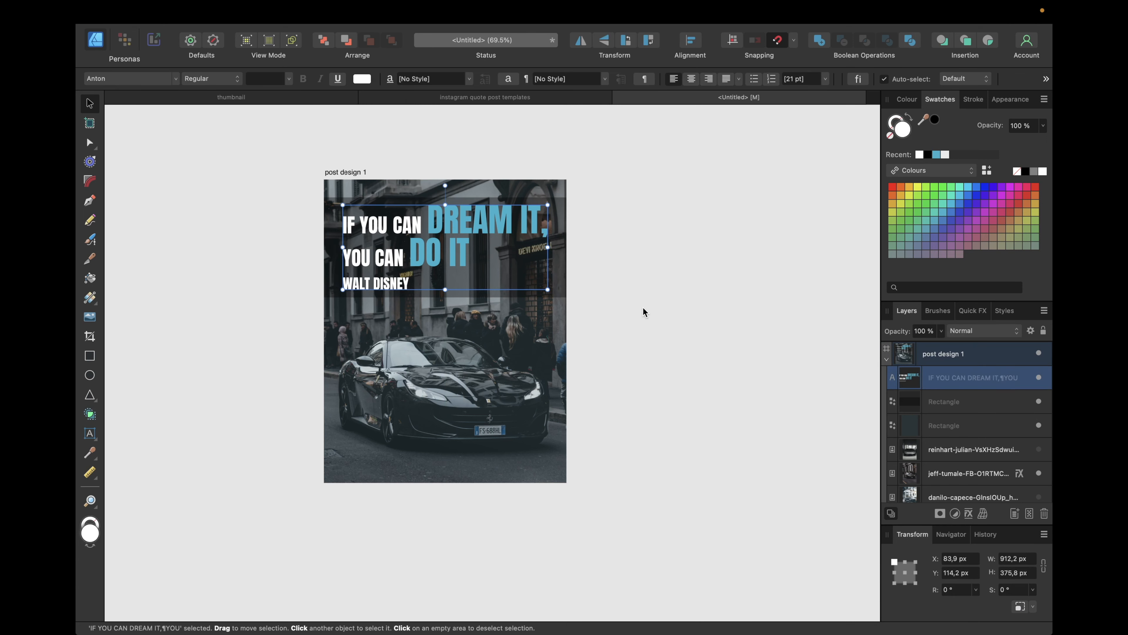
pyautogui.click(691, 79)
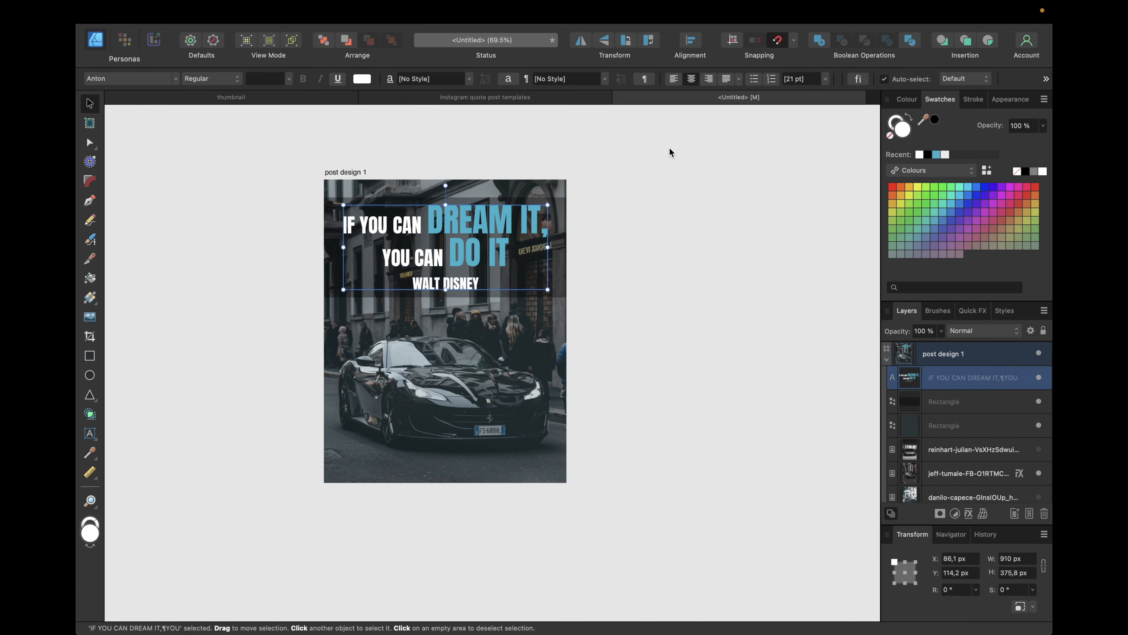
pyautogui.click(674, 79)
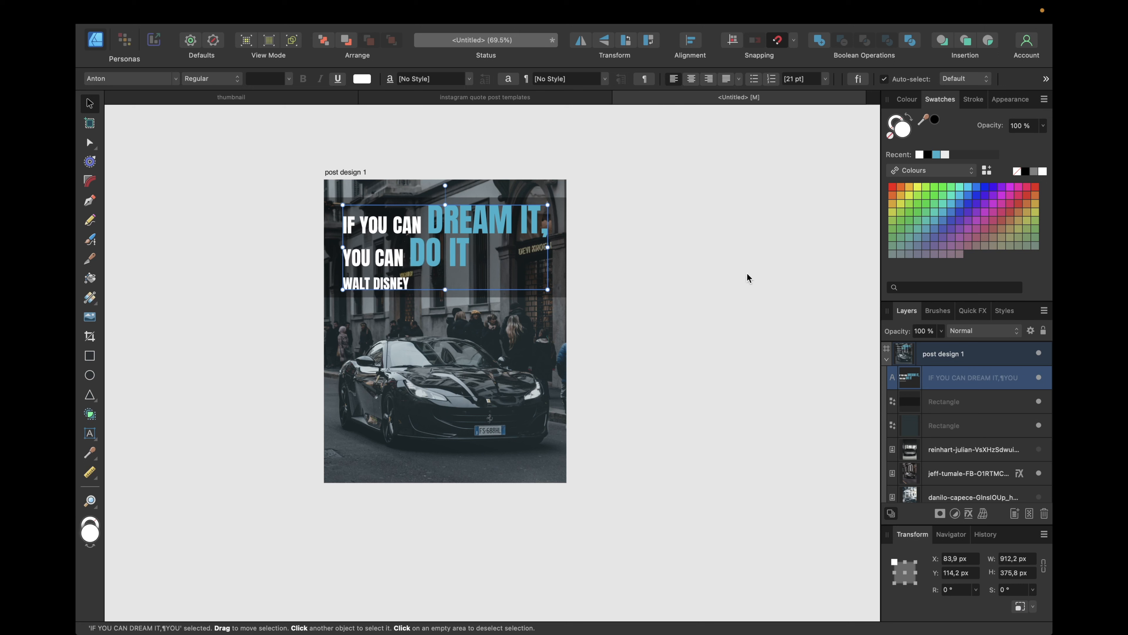
pyautogui.click(692, 80)
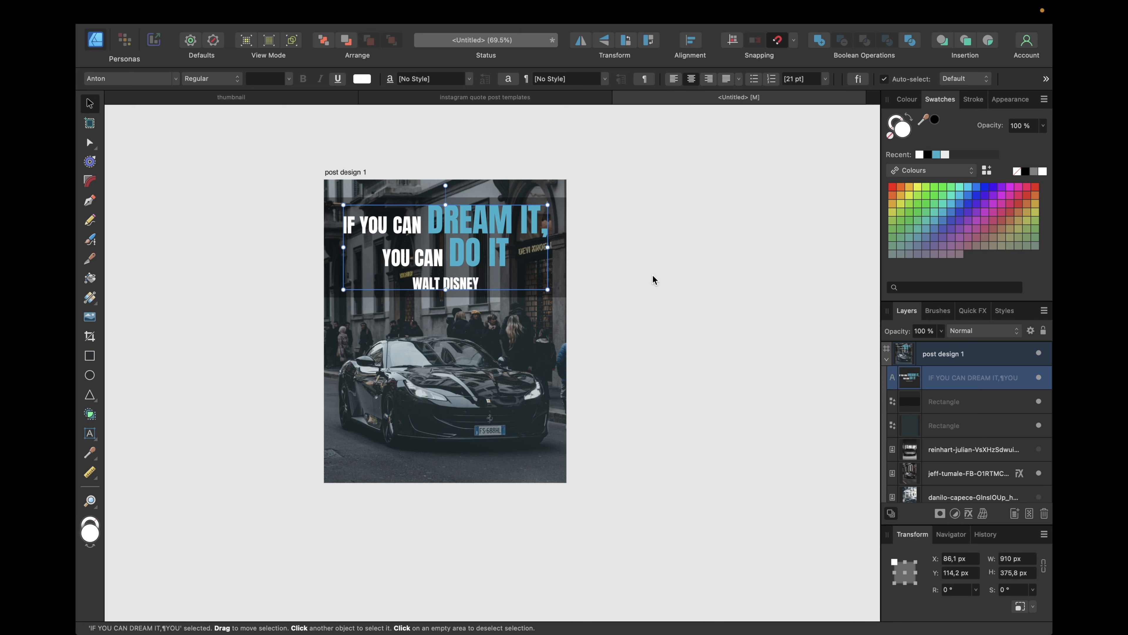
# - Set the quote text's opacity to 95 % and deselect it
pyautogui.click(925, 331)
pyautogui.write('95')
pyautogui.press('Return')
pyautogui.click(665, 288)
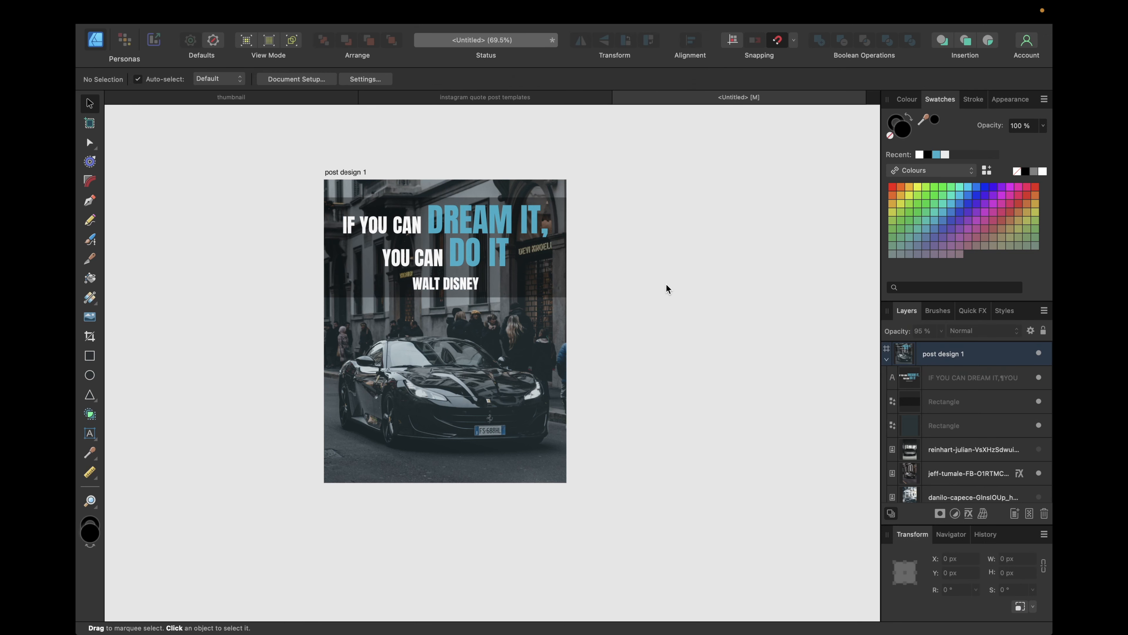
# - Collapse the post design 1 layers and compare the design with the instagram quote post templates document
pyautogui.hscroll(3, 666, 288)
pyautogui.scroll(-2, 666, 288)
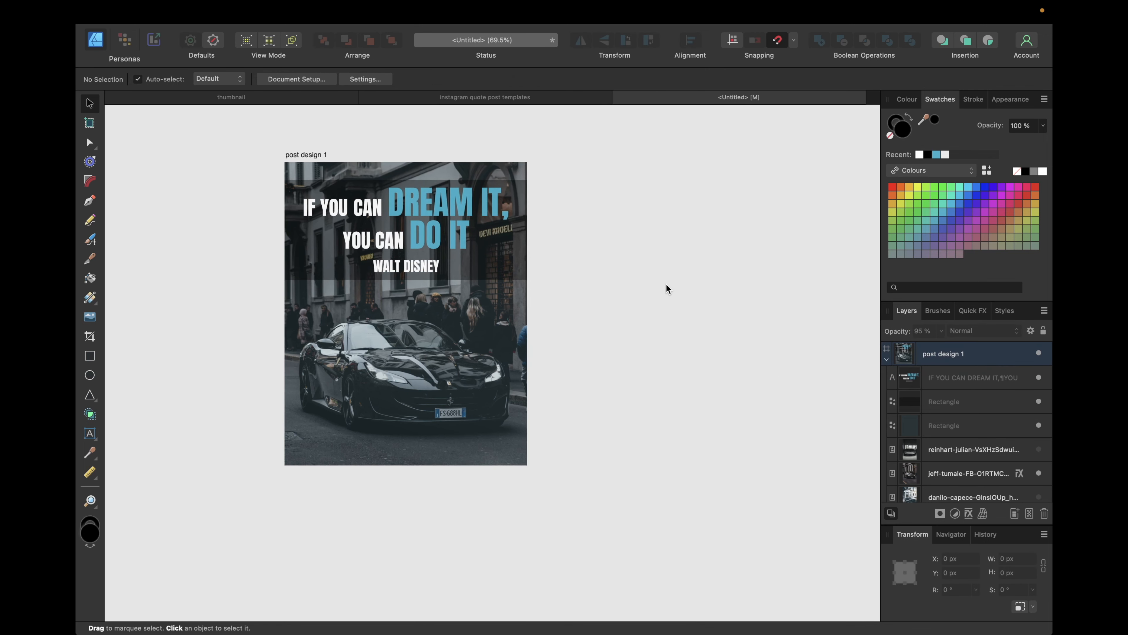
pyautogui.click(887, 360)
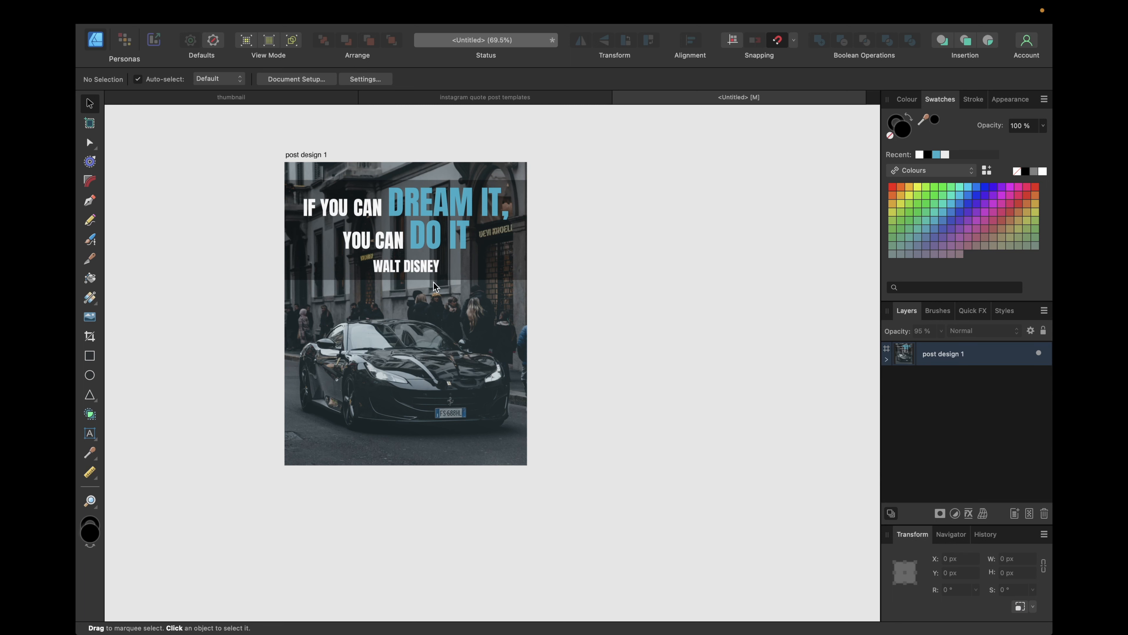
pyautogui.click(438, 98)
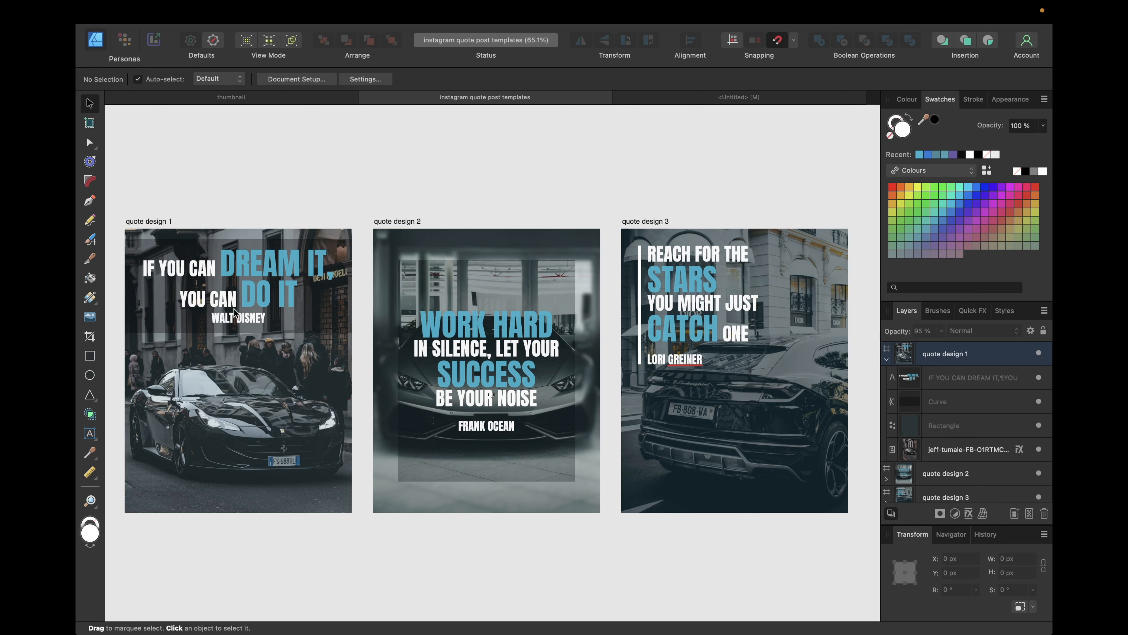
pyautogui.click(709, 99)
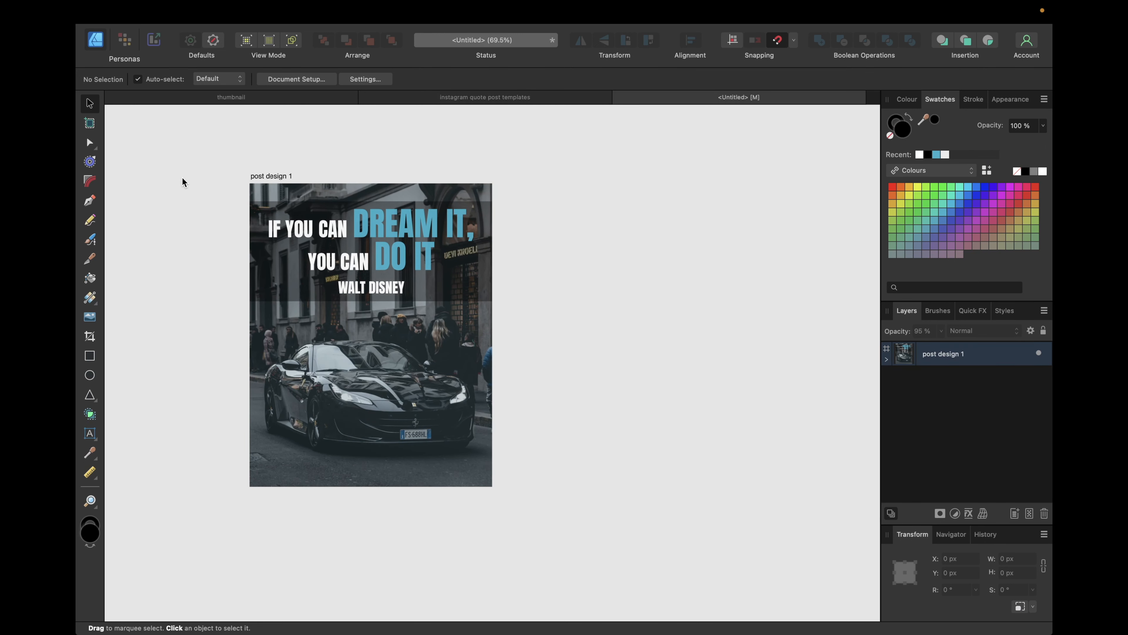
# - Duplicate the post design 1 artboard and place the copy beside it at X 1180 px, Y 0 px
pyautogui.click(277, 176)
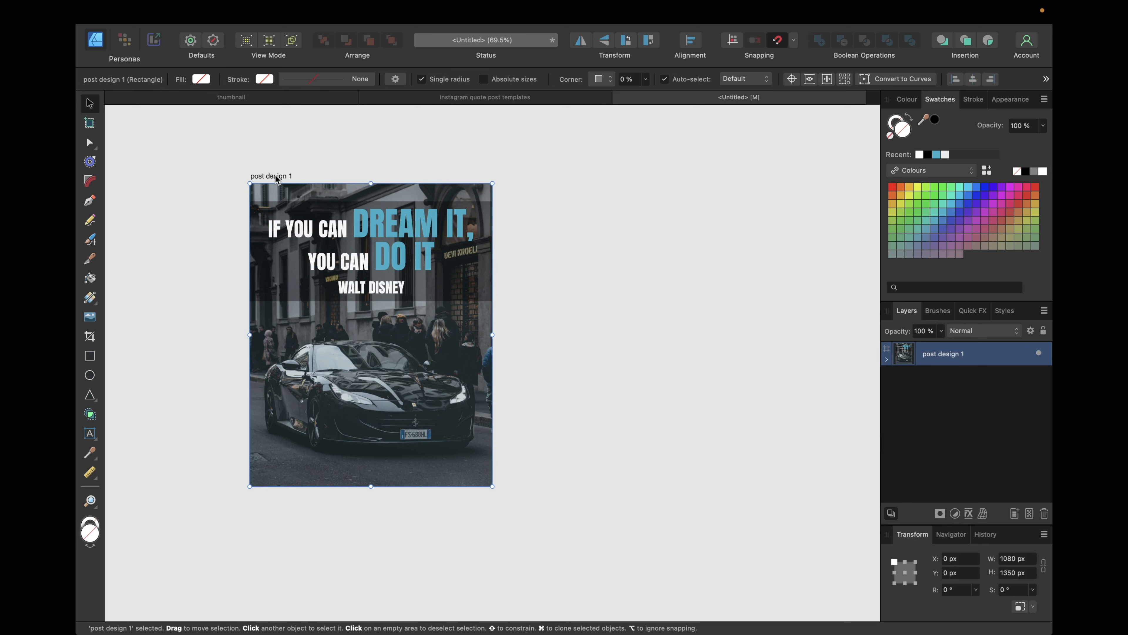
pyautogui.press('super+j')
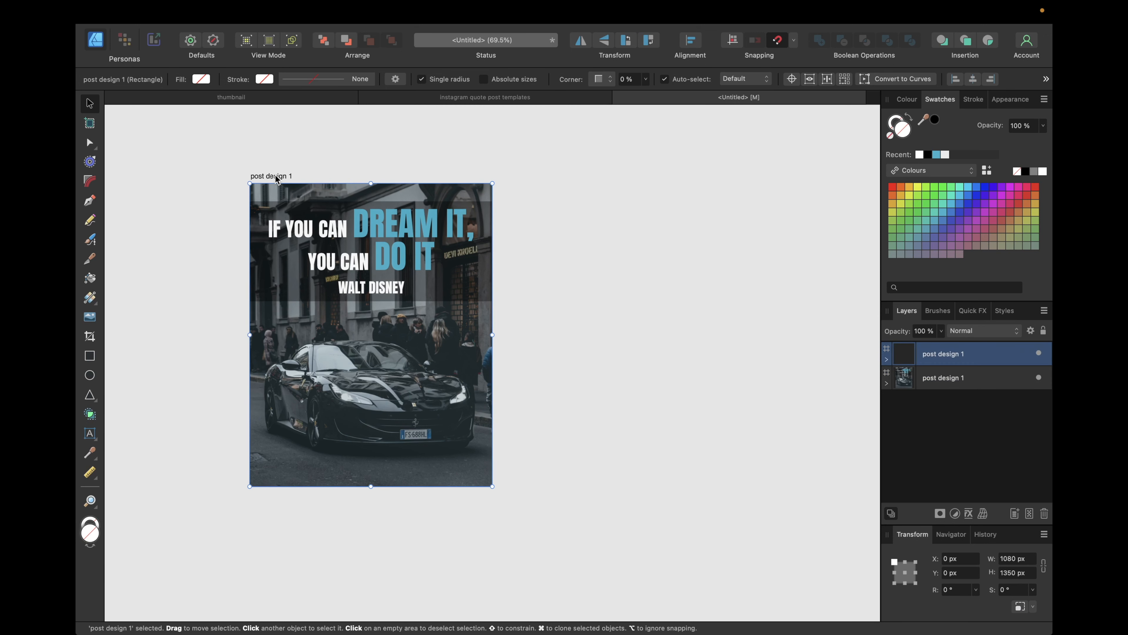
pyautogui.moveTo(279, 187); pyautogui.dragTo(522, 184)
pyautogui.hotkey('shift', 'Right')
pyautogui.hotkey('shift', 'Right')
pyautogui.hotkey('shift', 'Right')
pyautogui.hotkey('shift', 'Right')
pyautogui.hotkey('shift', 'Right')
pyautogui.hotkey('shift', 'Right')
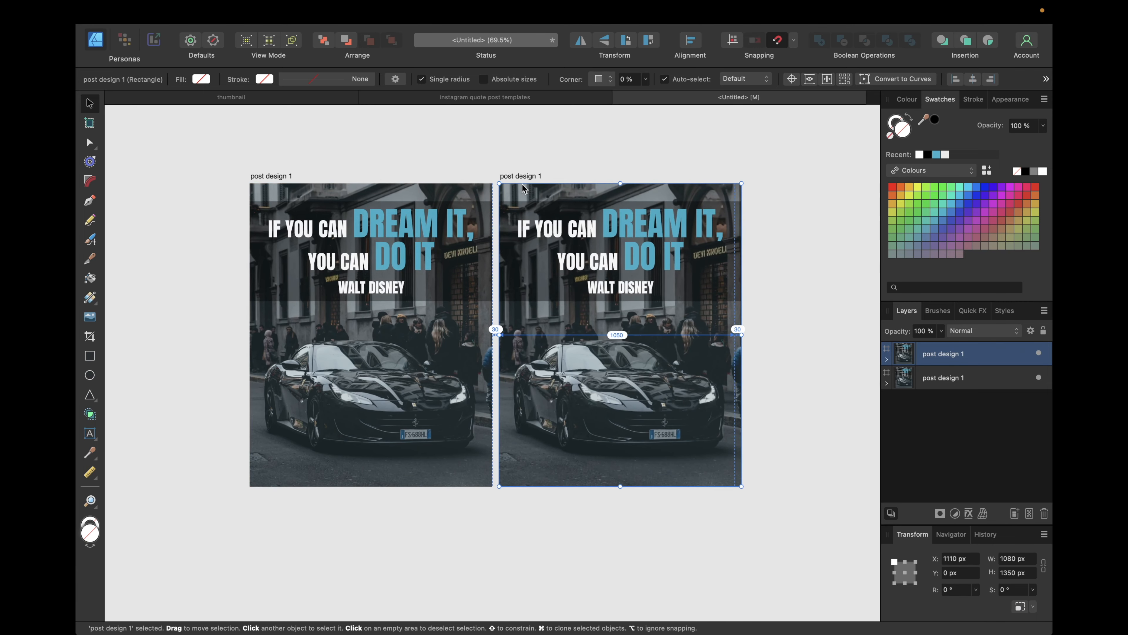
pyautogui.hotkey('shift', 'Right')
pyautogui.hotkey('shift', 'Right')
pyautogui.hotkey('shift', 'Right')
pyautogui.hotkey('shift', 'Right')
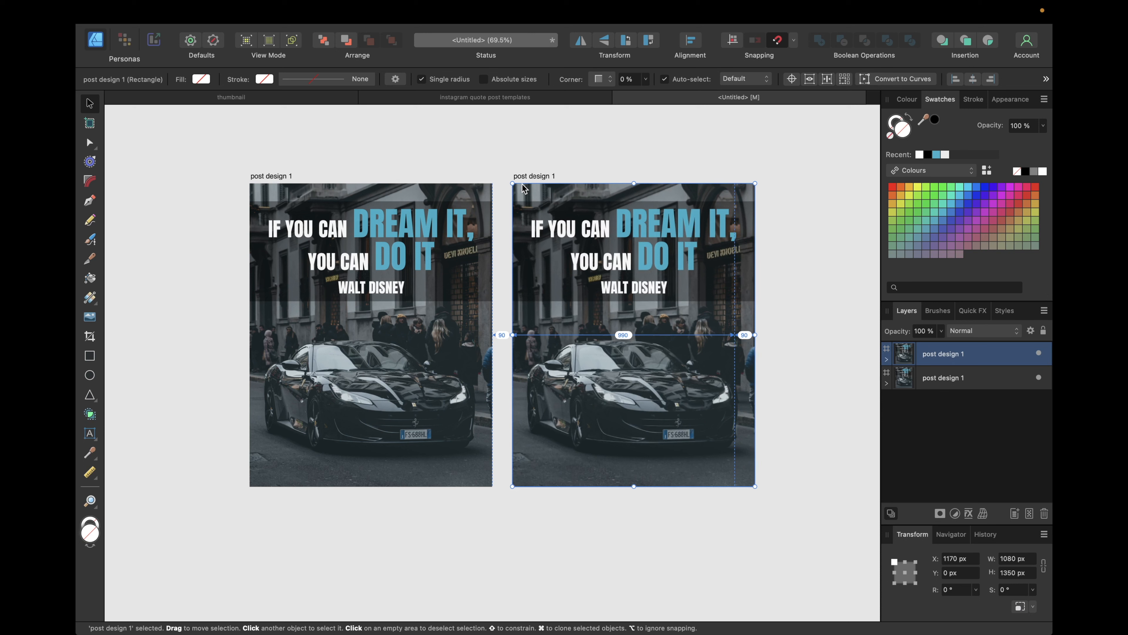
# - Place the duplicated artboard below post design 1 in the layer order and rename it post design 2
pyautogui.moveTo(921, 353); pyautogui.dragTo(933, 418)
pyautogui.doubleClick(963, 378)
pyautogui.press('Return')
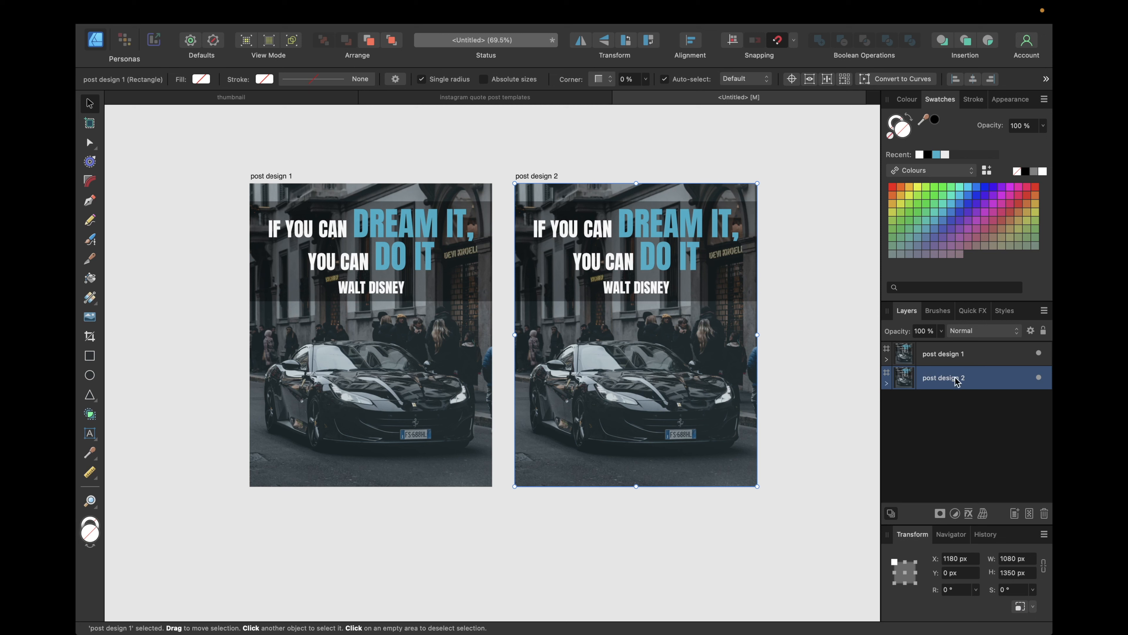
# - Delete the quote text and the dark band rectangle from post design 2
pyautogui.click(887, 383)
pyautogui.scroll(-1, 963, 397)
pyautogui.click(945, 371)
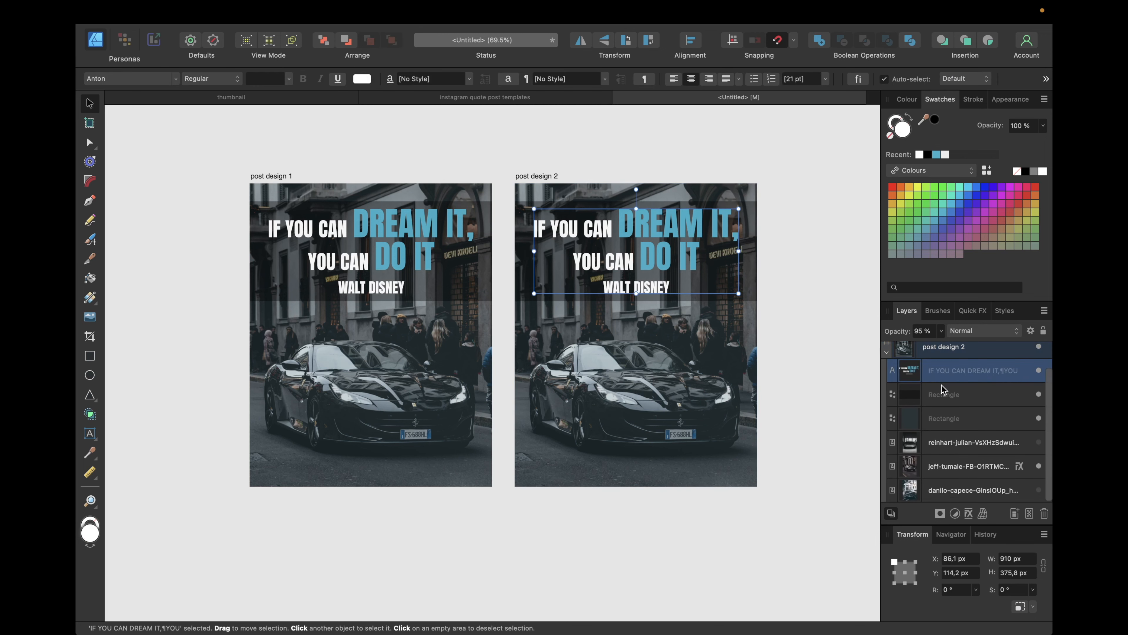
pyautogui.keyDown('shift'); pyautogui.click(937, 392); pyautogui.keyUp('shift')
pyautogui.press('Delete')
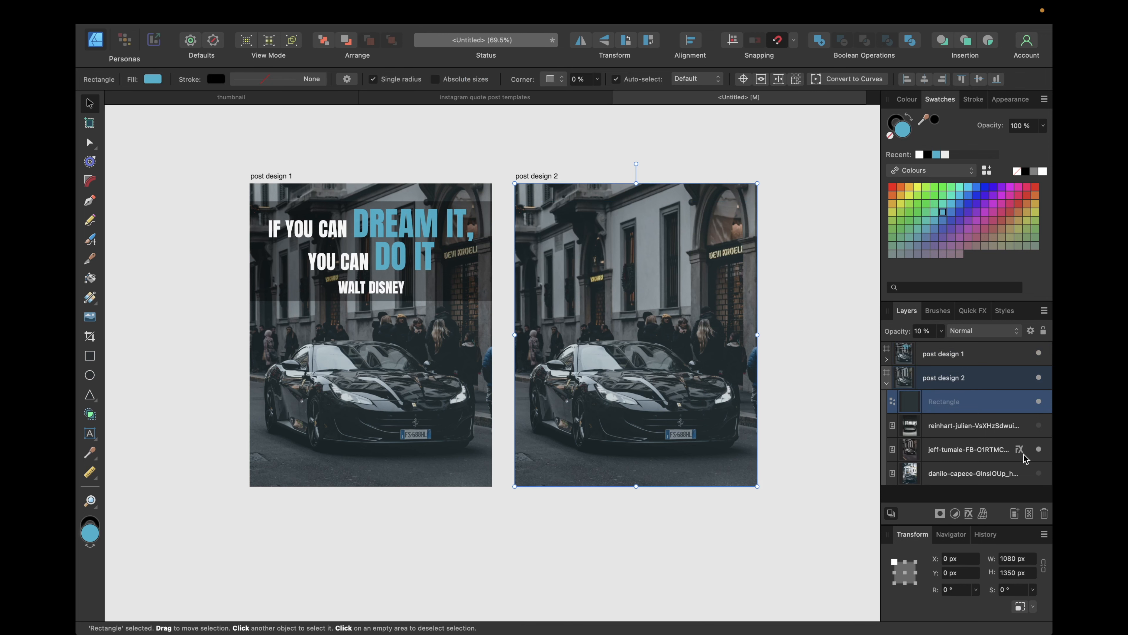
# - Swap post design 2's street photo for the hidden front-view car photo, scaled to about 1159 × 1739 px and horizontally centred to cover the artboard
pyautogui.click(1038, 449)
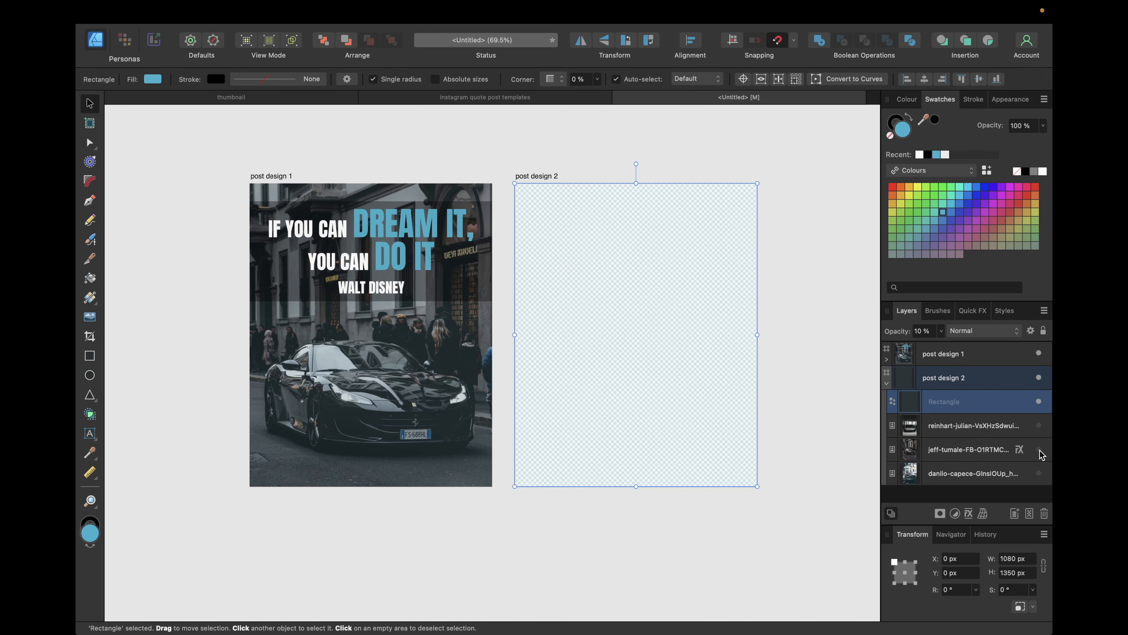
pyautogui.click(1039, 425)
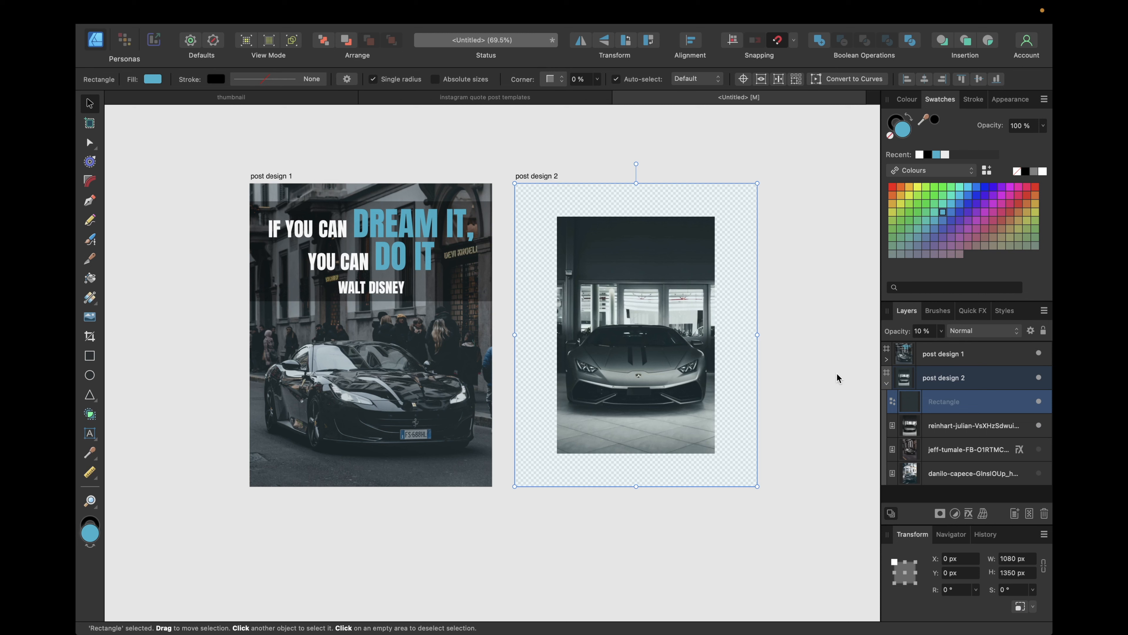
pyautogui.click(949, 425)
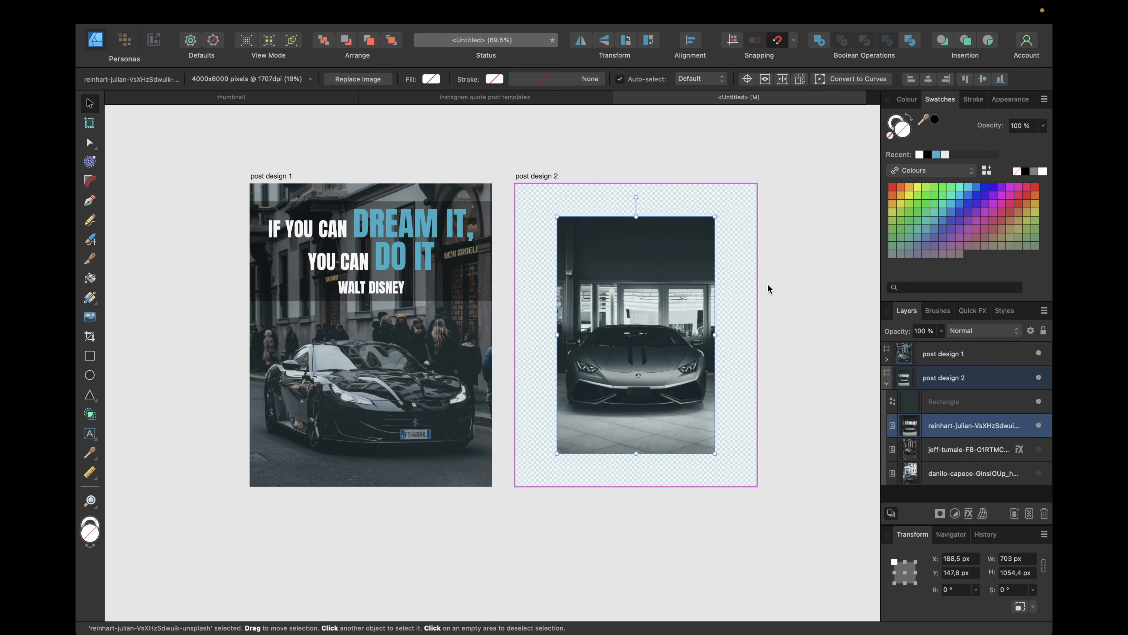
pyautogui.moveTo(715, 218); pyautogui.dragTo(785, 111)
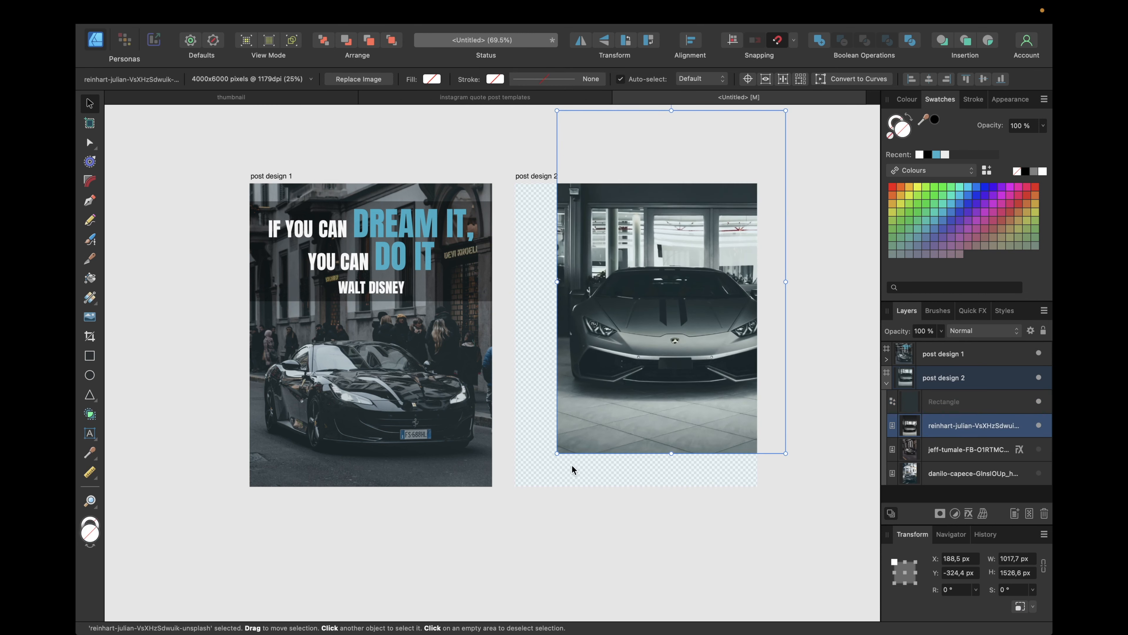
pyautogui.moveTo(559, 454); pyautogui.dragTo(497, 527)
pyautogui.moveTo(667, 418); pyautogui.dragTo(652, 416)
pyautogui.moveTo(775, 526); pyautogui.dragTo(749, 503)
pyautogui.moveTo(664, 418)
pyautogui.mouseDown()
pyautogui.moveTo(672, 430)
pyautogui.moveTo(672, 419)
pyautogui.mouseUp()
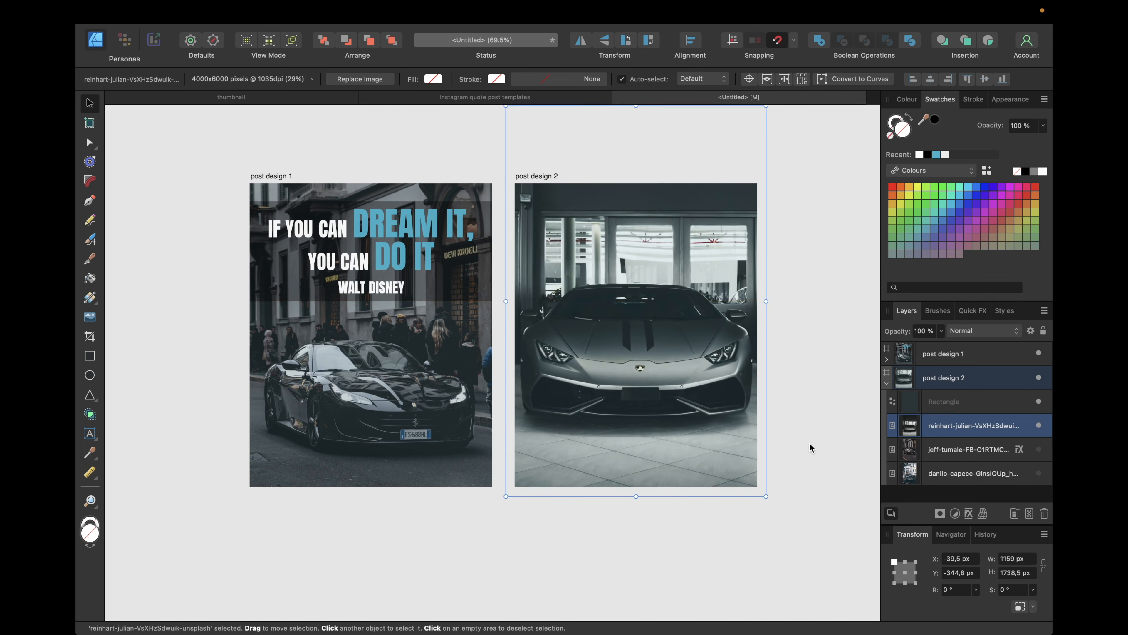
# - Apply a black Colour Overlay effect at 15 % opacity to the front-view car photo
pyautogui.click(973, 310)
pyautogui.click(901, 381)
pyautogui.click(1024, 424)
pyautogui.write('15')
pyautogui.press('Return')
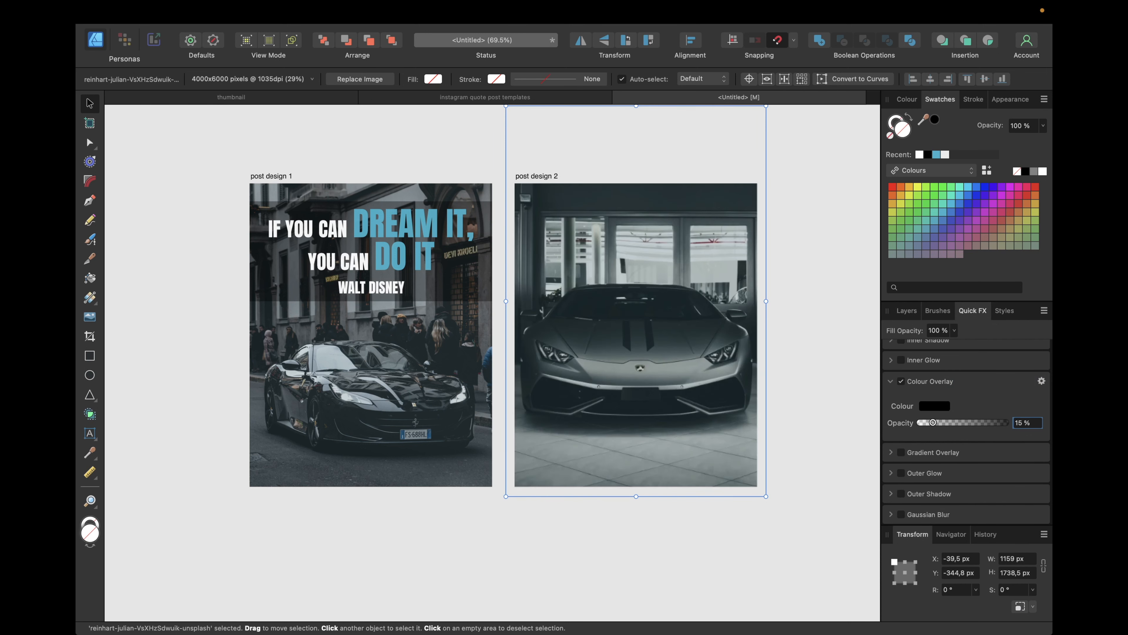
pyautogui.click(915, 312)
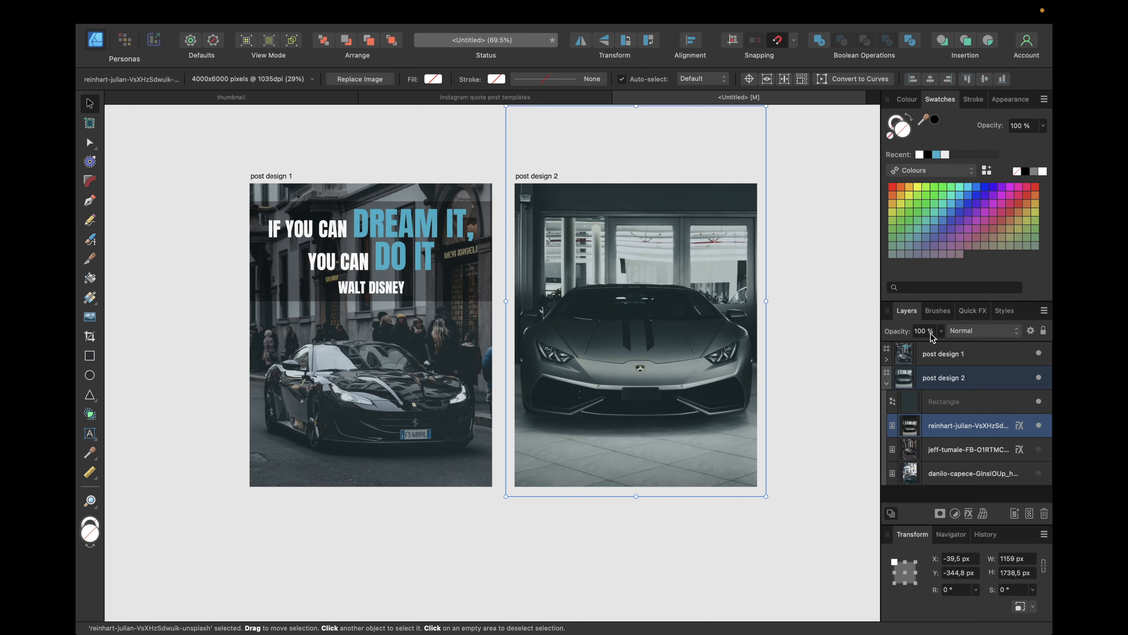
pyautogui.click(935, 402)
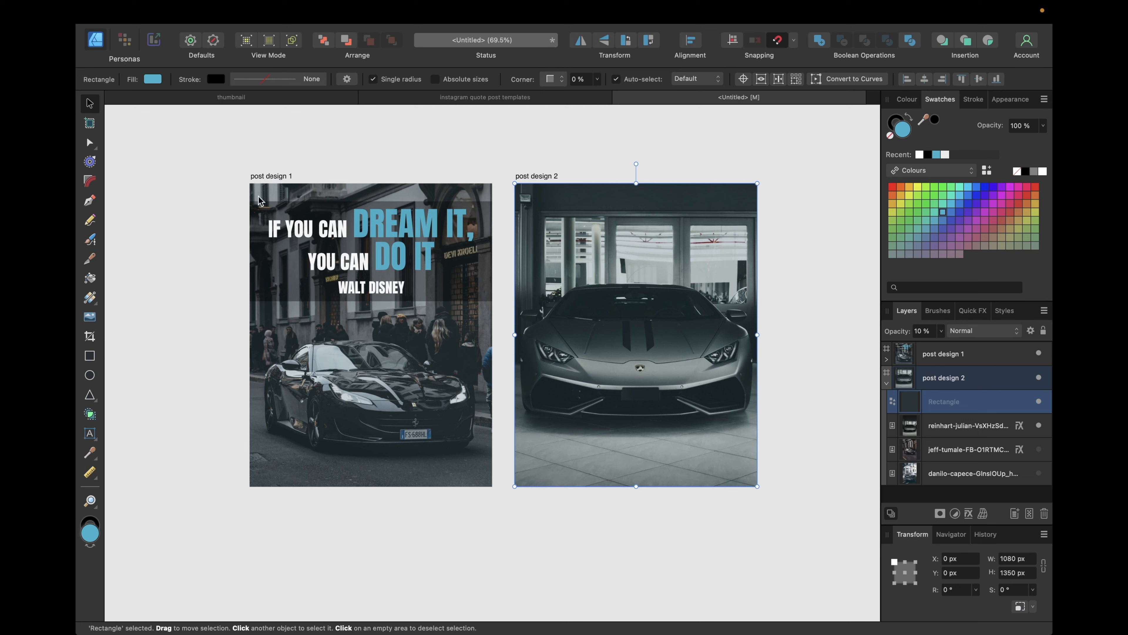
pyautogui.click(834, 306)
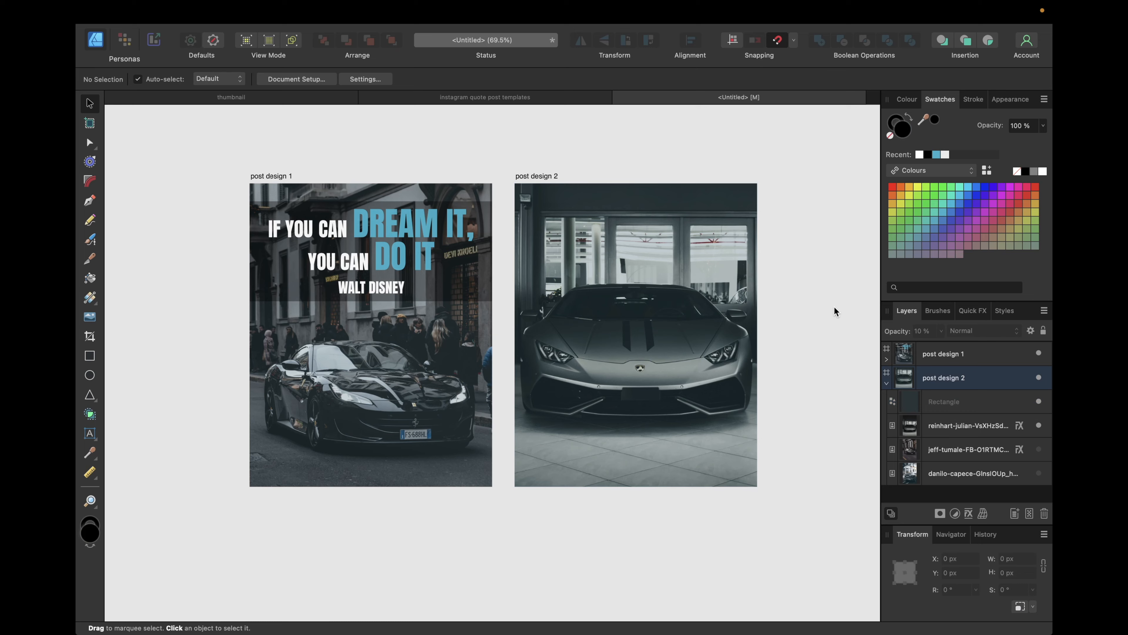
# - Draw a black rectangle covering the whole post design 2 artboard, 1080 × 1350 px
pyautogui.hscroll(2, 835, 307)
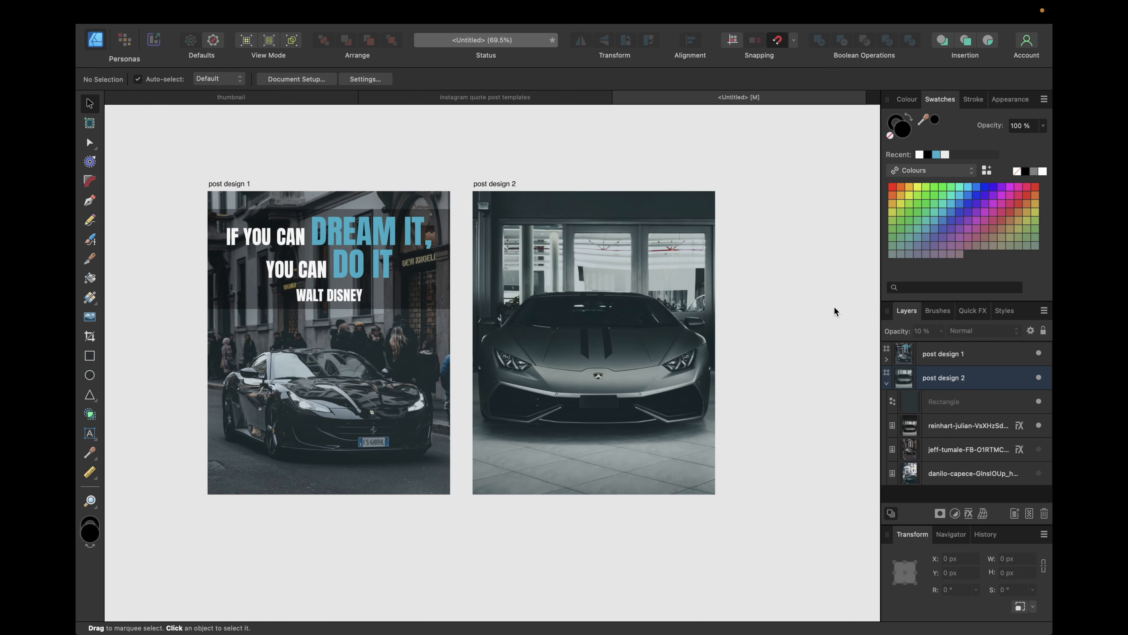
pyautogui.click(89, 357)
pyautogui.moveTo(473, 191); pyautogui.dragTo(711, 490)
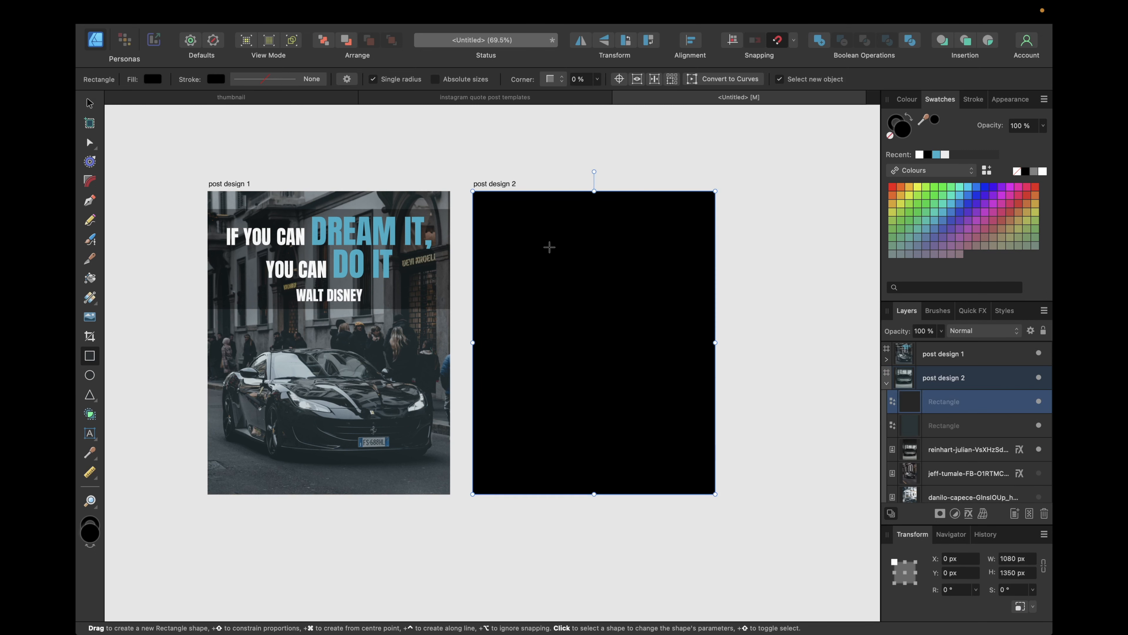
# - Shrink the black rectangle proportionally to slightly under 968 × 1210 px and centre it on post design 2
pyautogui.moveTo(473, 192); pyautogui.dragTo(501, 221)
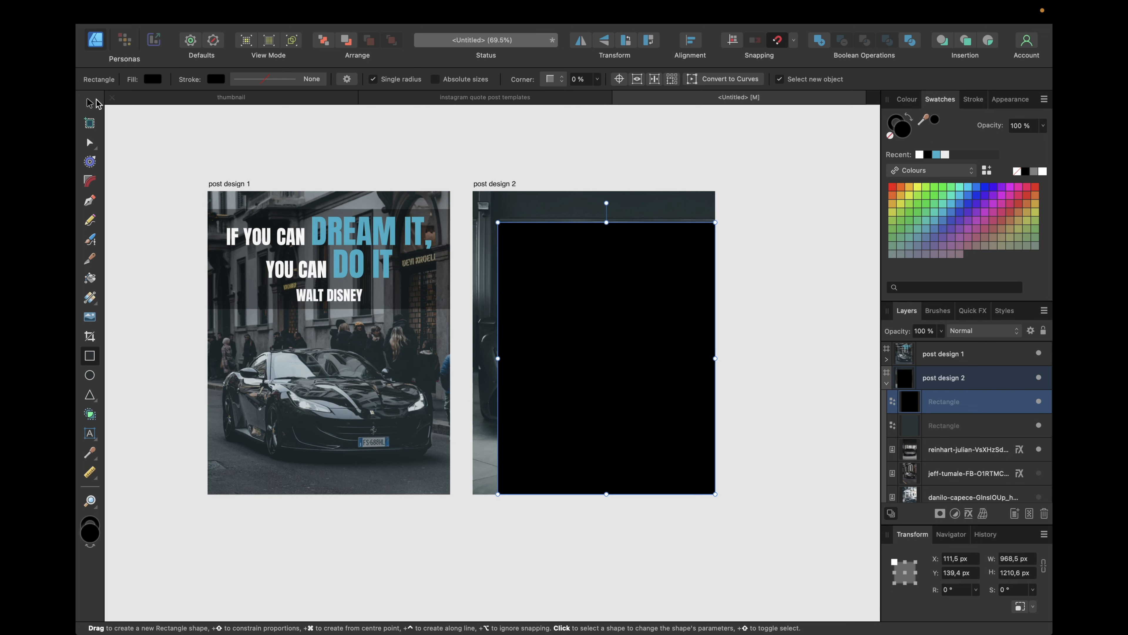
pyautogui.press('v')
pyautogui.moveTo(587, 318); pyautogui.dragTo(576, 303)
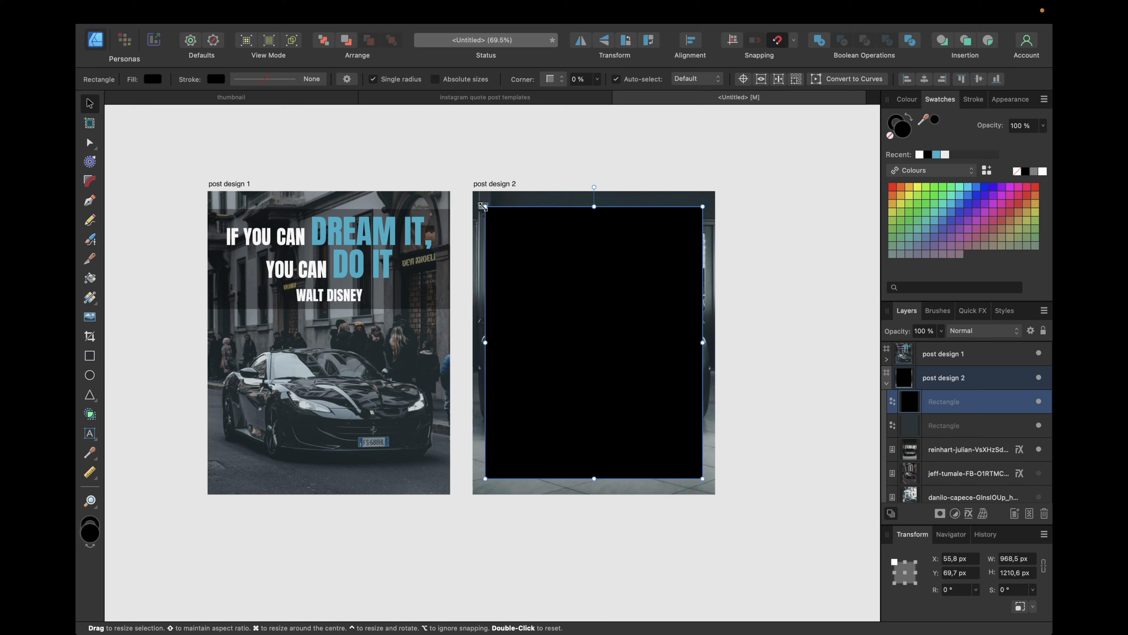
pyautogui.moveTo(485, 207); pyautogui.dragTo(487, 210)
pyautogui.moveTo(569, 273); pyautogui.dragTo(569, 269)
pyautogui.click(811, 277)
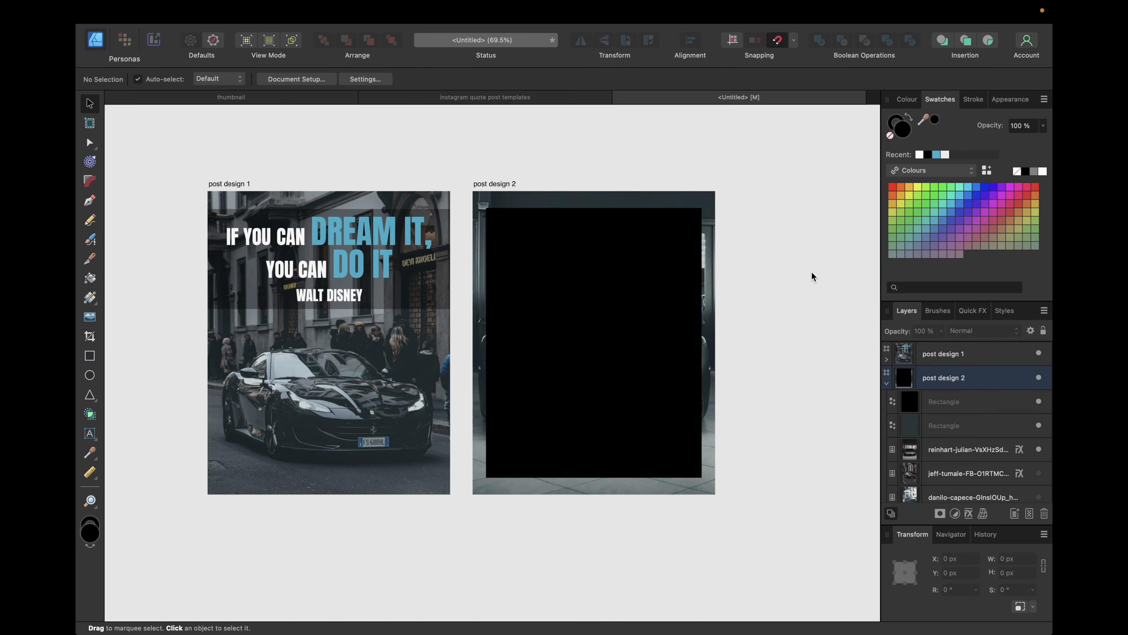
# - Duplicate the front-view car photo and clip the copy inside post design 2's black rectangle
pyautogui.click(943, 448)
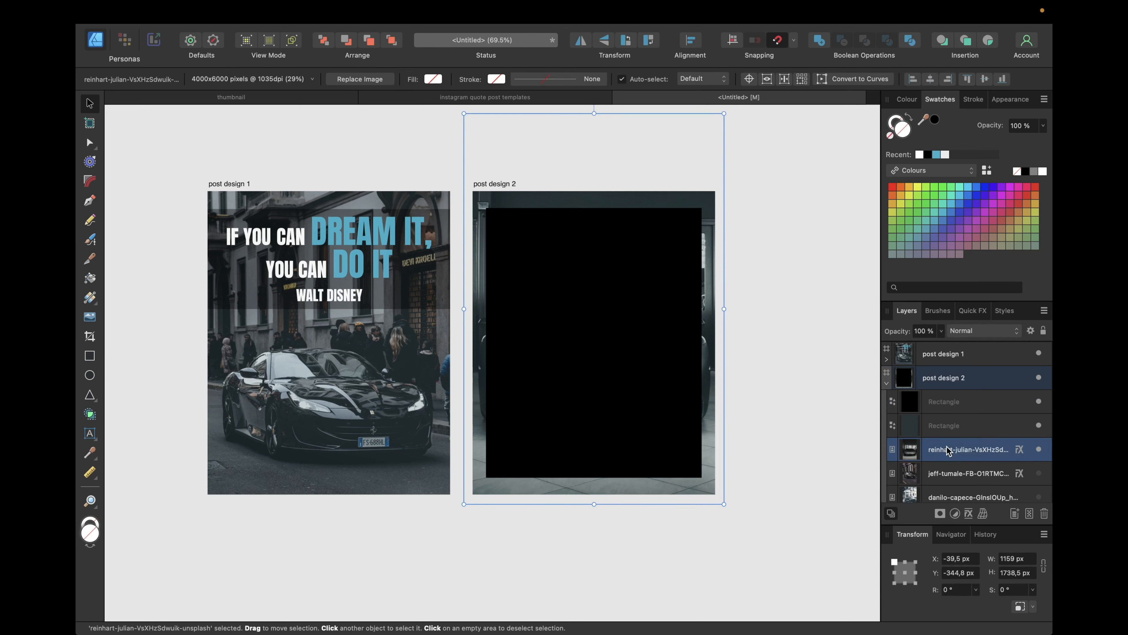
pyautogui.press('super+j')
pyautogui.moveTo(948, 450)
pyautogui.mouseDown()
pyautogui.moveTo(950, 405)
pyautogui.moveTo(950, 440)
pyautogui.mouseUp()
pyautogui.click(893, 430)
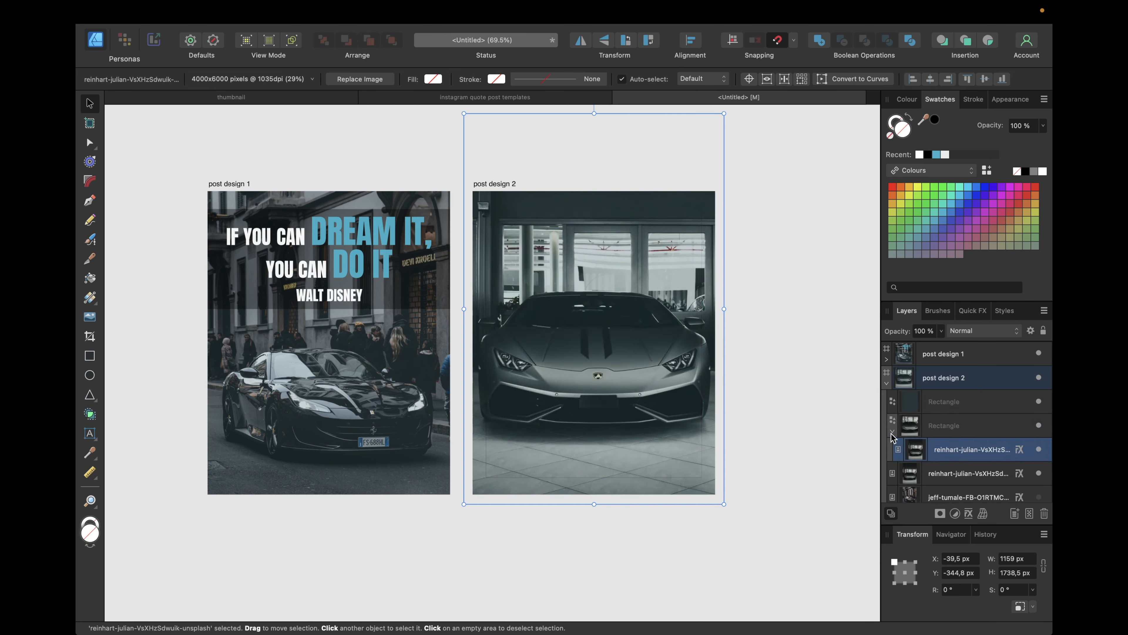
# - Remove the fill and stroke from the rectangle that clips the duplicated car photo
pyautogui.click(931, 426)
pyautogui.click(892, 133)
pyautogui.click(891, 134)
pyautogui.click(906, 132)
pyautogui.click(895, 121)
pyautogui.click(901, 130)
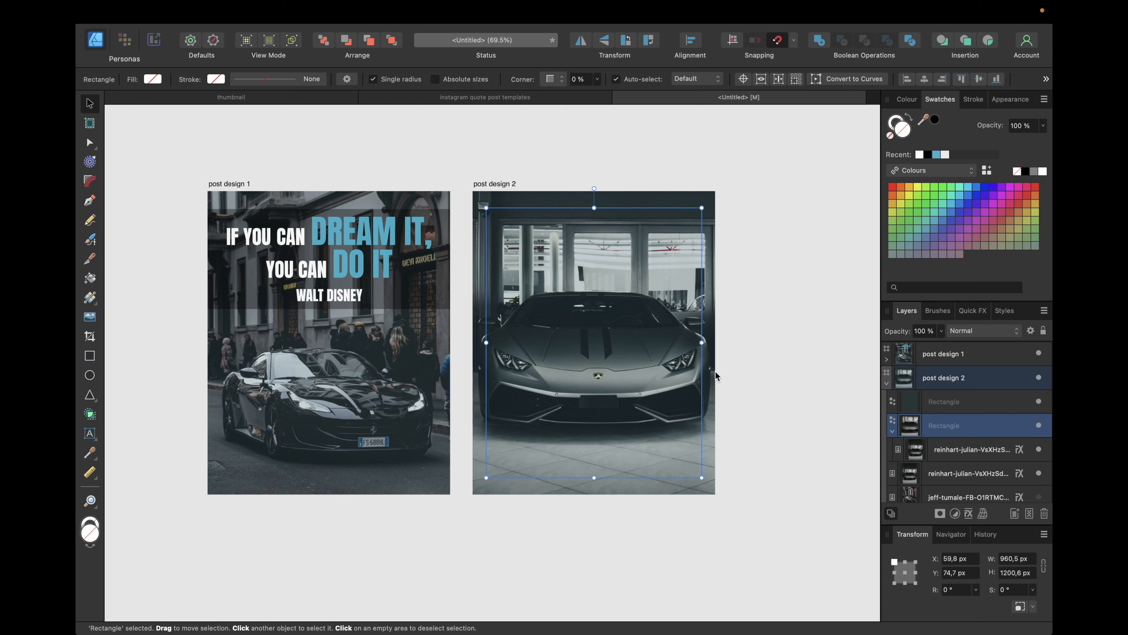
pyautogui.click(766, 305)
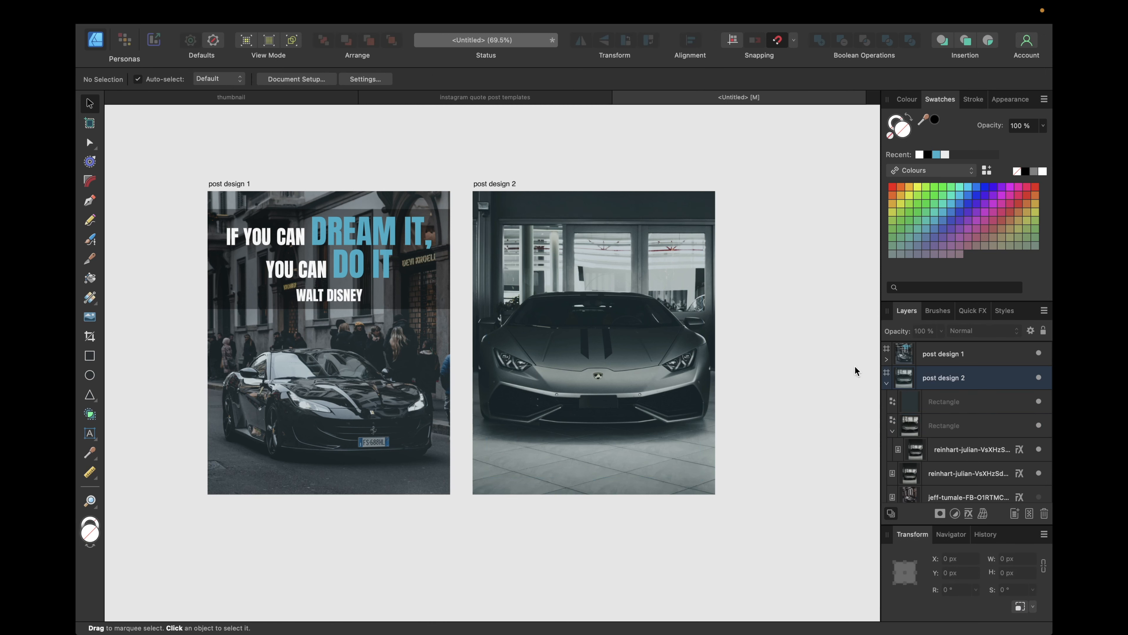
# - Apply an 8 px Gaussian Blur to the unclipped front-view car photo behind the rectangle in post design 2
pyautogui.click(945, 429)
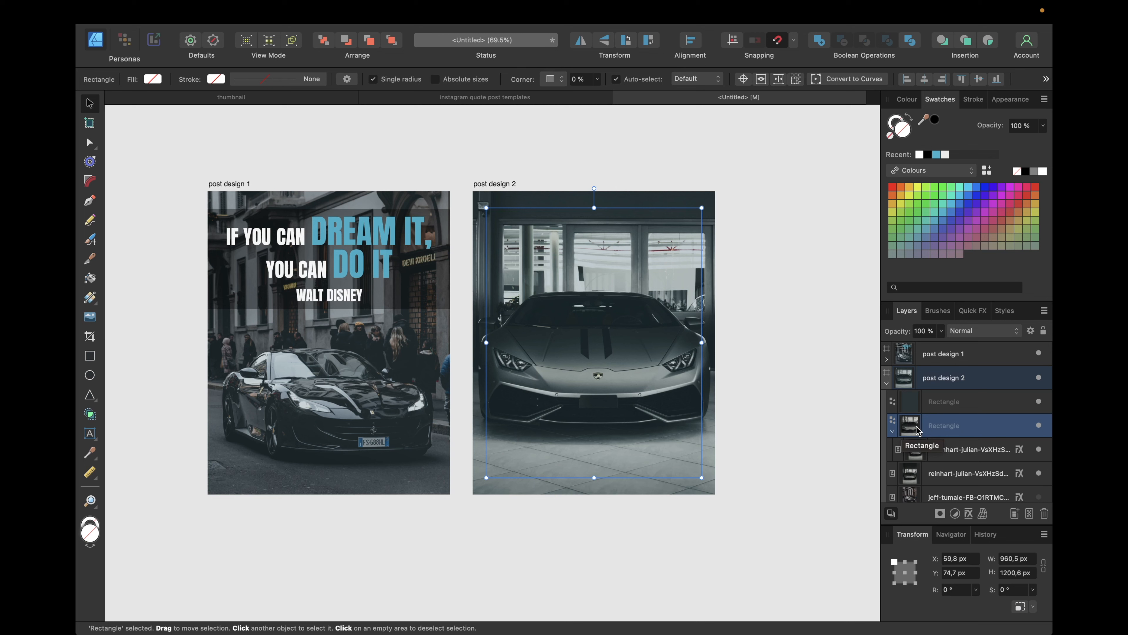
pyautogui.click(892, 430)
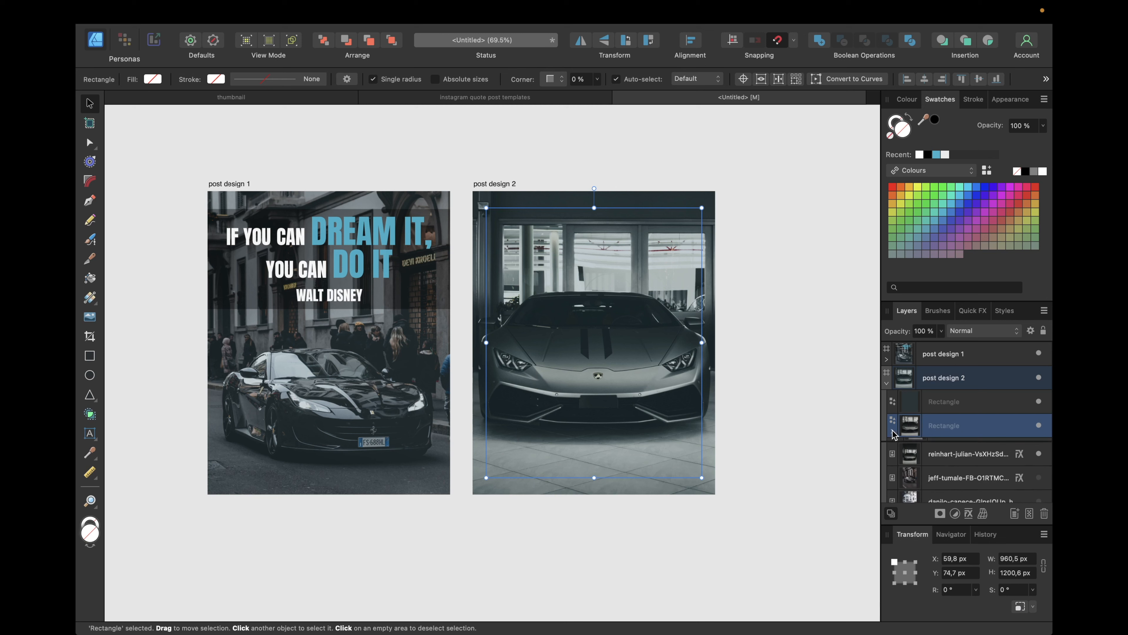
pyautogui.click(940, 453)
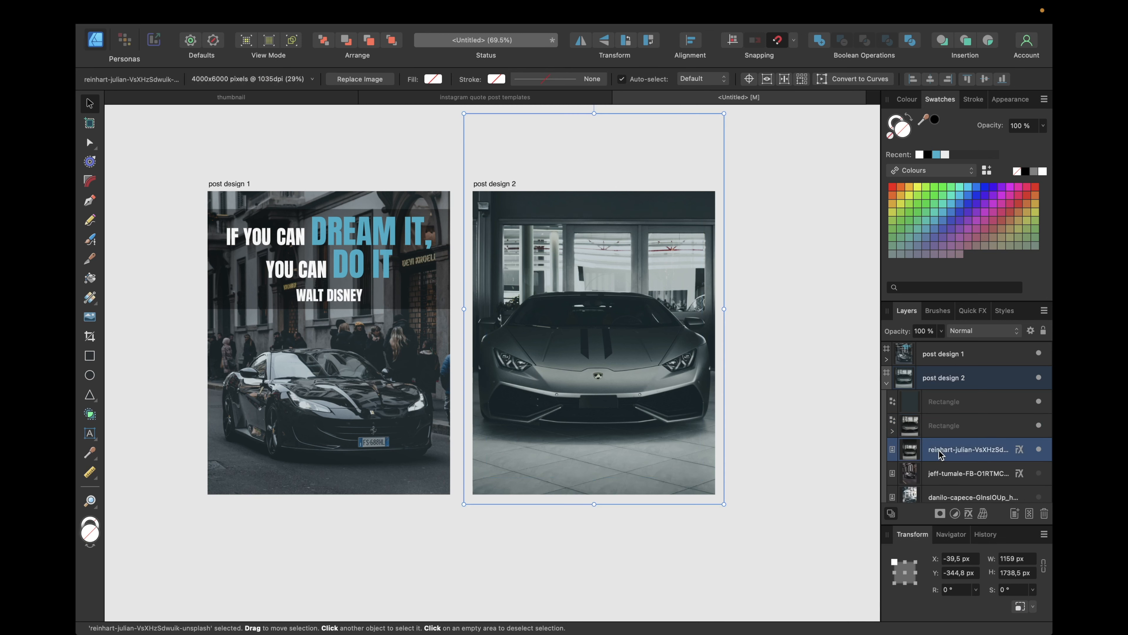
pyautogui.click(979, 312)
pyautogui.scroll(-2, 914, 500)
pyautogui.click(901, 514)
pyautogui.scroll(-2, 904, 515)
pyautogui.moveTo(916, 495); pyautogui.dragTo(953, 496)
pyautogui.click(1026, 497)
pyautogui.write('8')
pyautogui.press('Return')
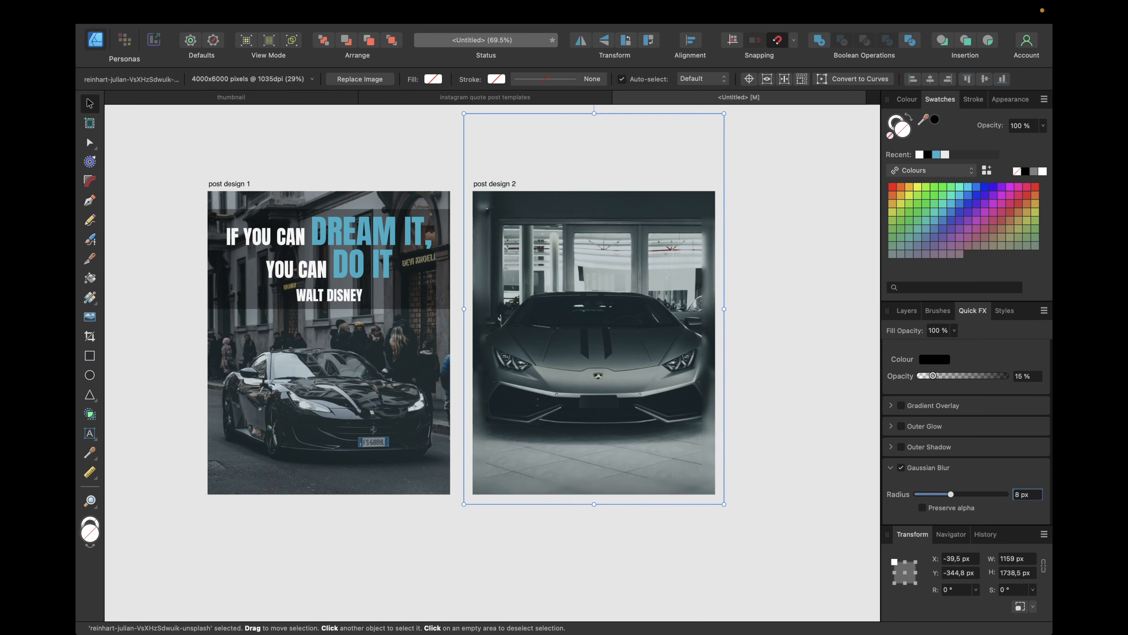
# - Apply a black Colour Overlay effect at 30 % opacity to the photo-filled rectangle in post design 2
pyautogui.click(928, 312)
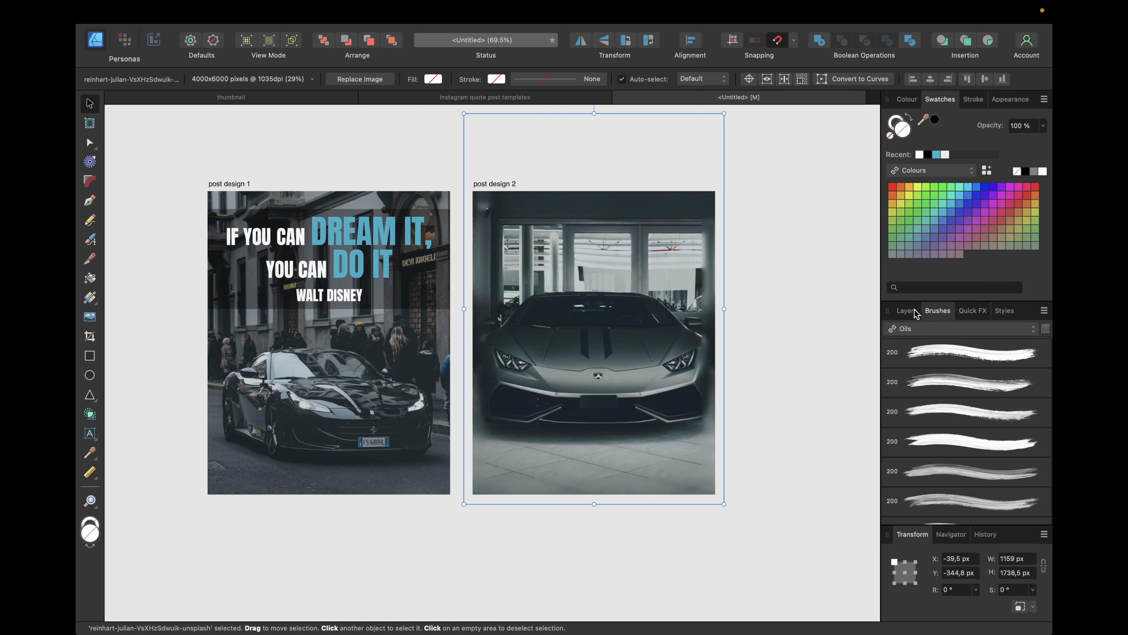
pyautogui.click(914, 311)
pyautogui.click(951, 427)
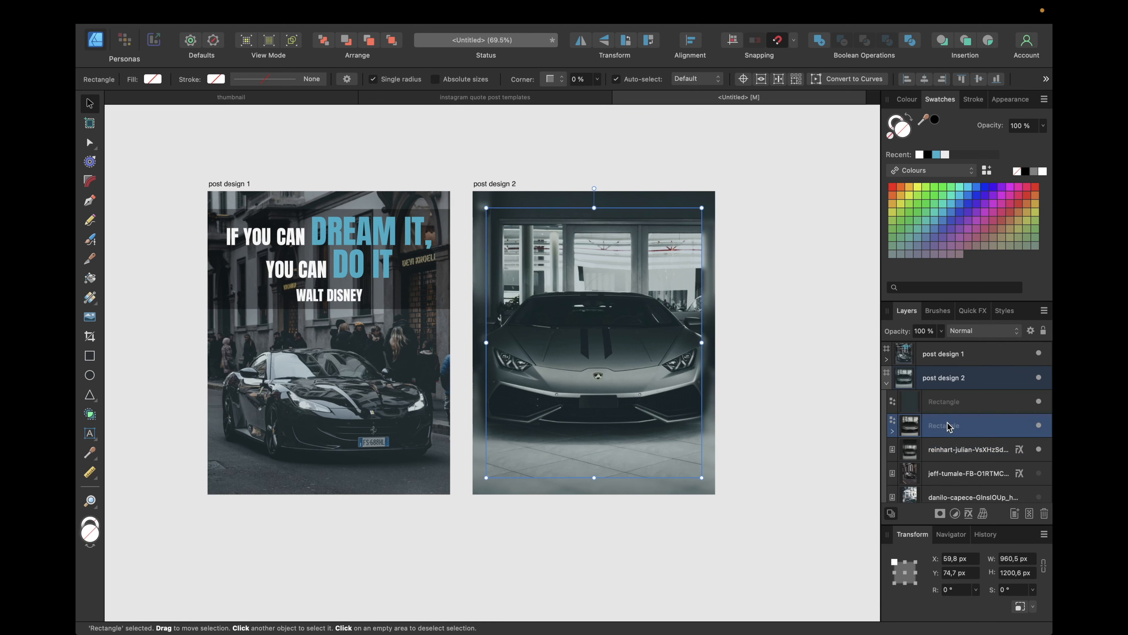
pyautogui.click(977, 311)
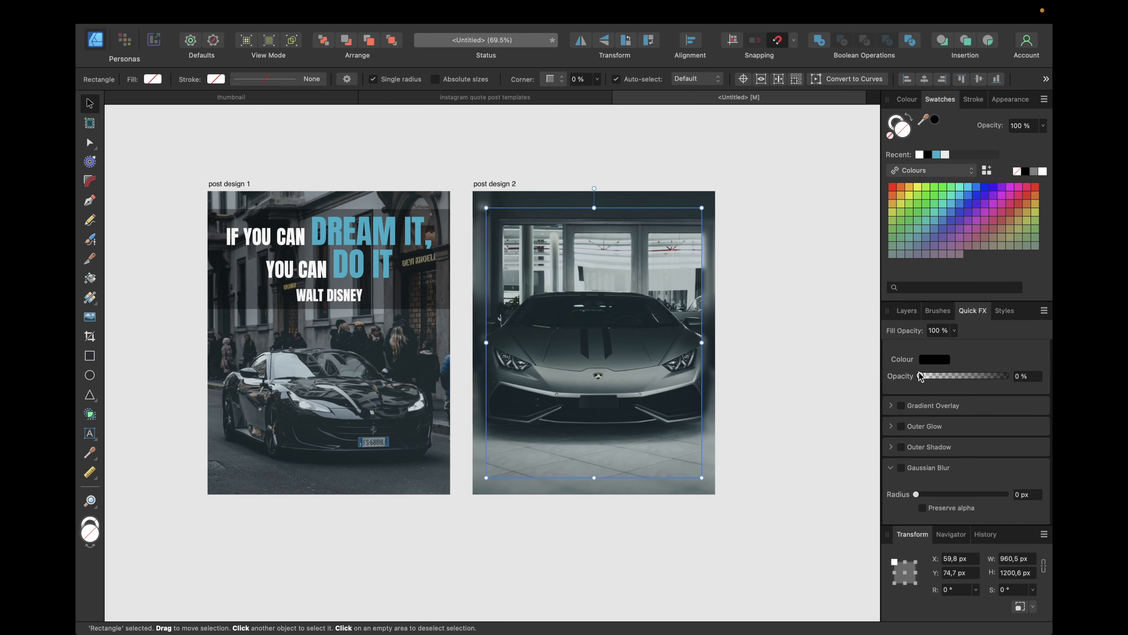
pyautogui.scroll(2, 917, 407)
pyautogui.click(901, 374)
pyautogui.click(1022, 414)
pyautogui.write('30')
pyautogui.press('Return')
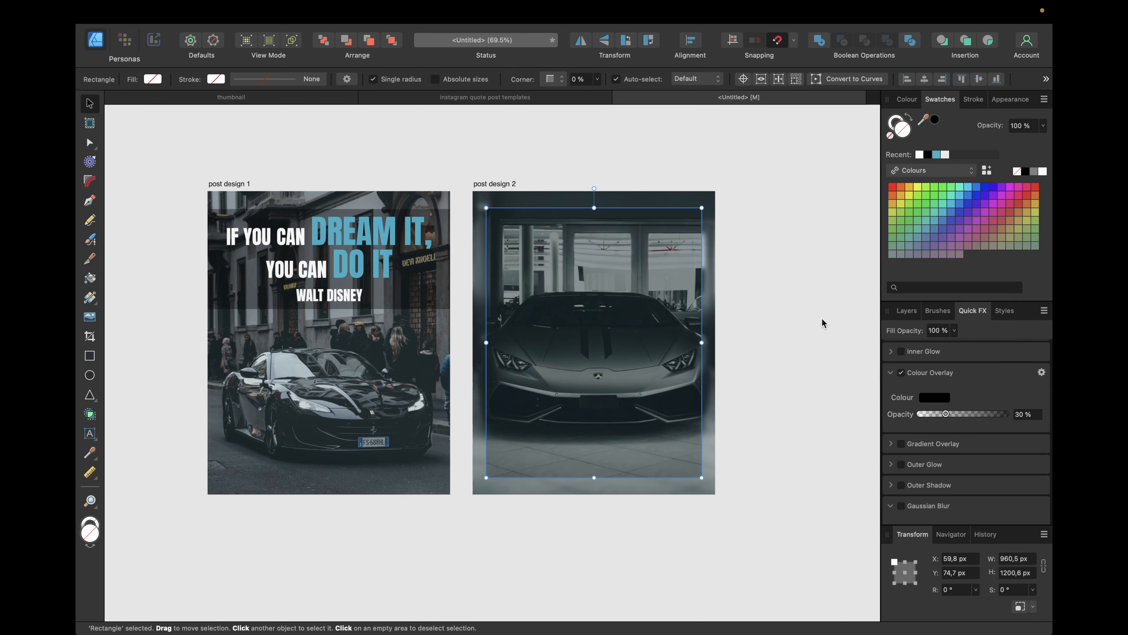
# - Set the photo-filled rectangle's Colour Overlay opacity to 40 %
pyautogui.click(700, 362)
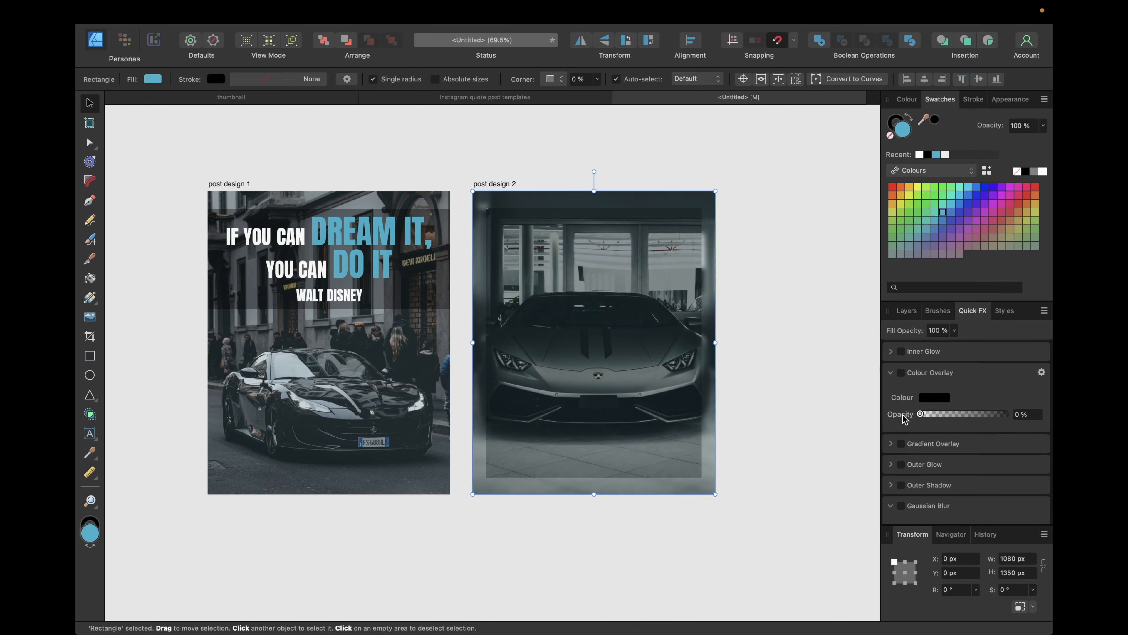
pyautogui.click(908, 312)
pyautogui.click(939, 377)
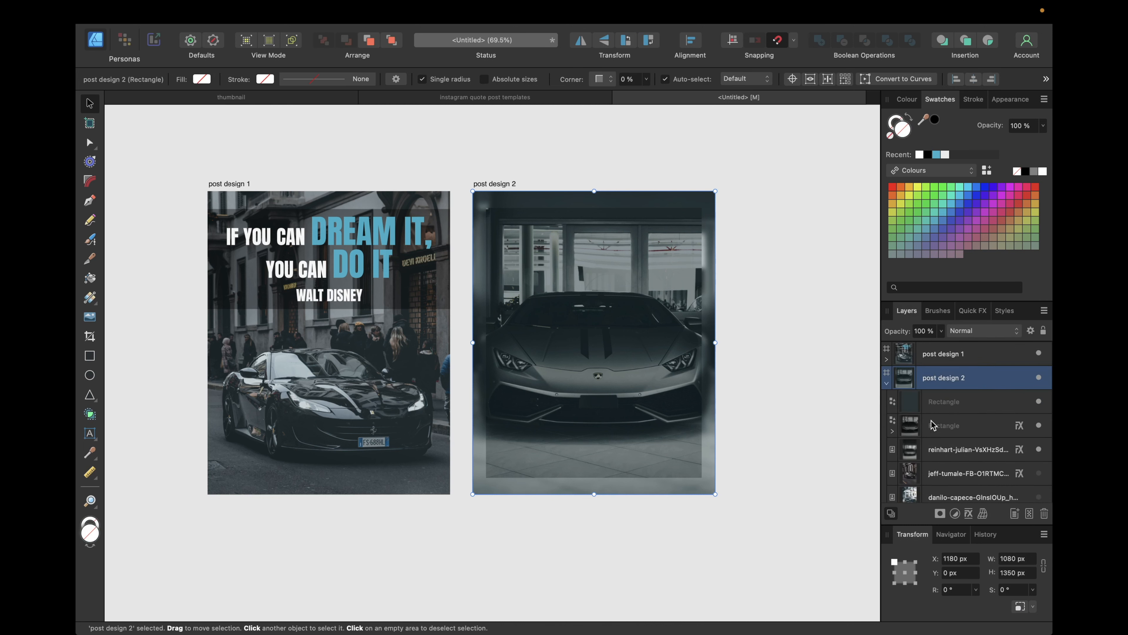
pyautogui.click(931, 421)
pyautogui.click(966, 312)
pyautogui.click(1020, 414)
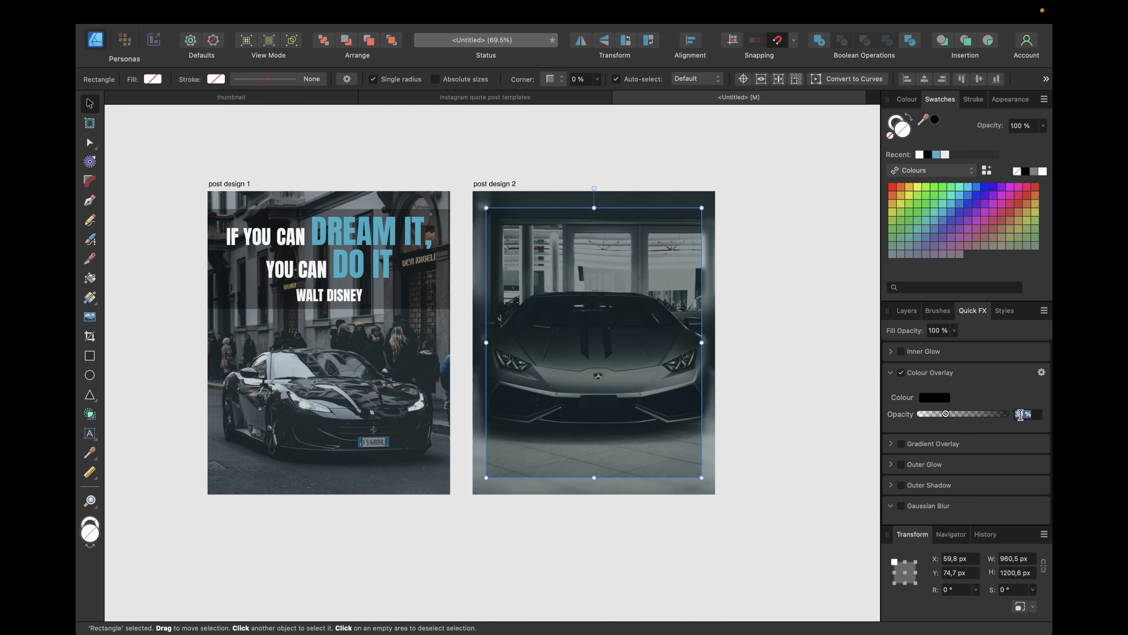
pyautogui.write('40')
pyautogui.press('Return')
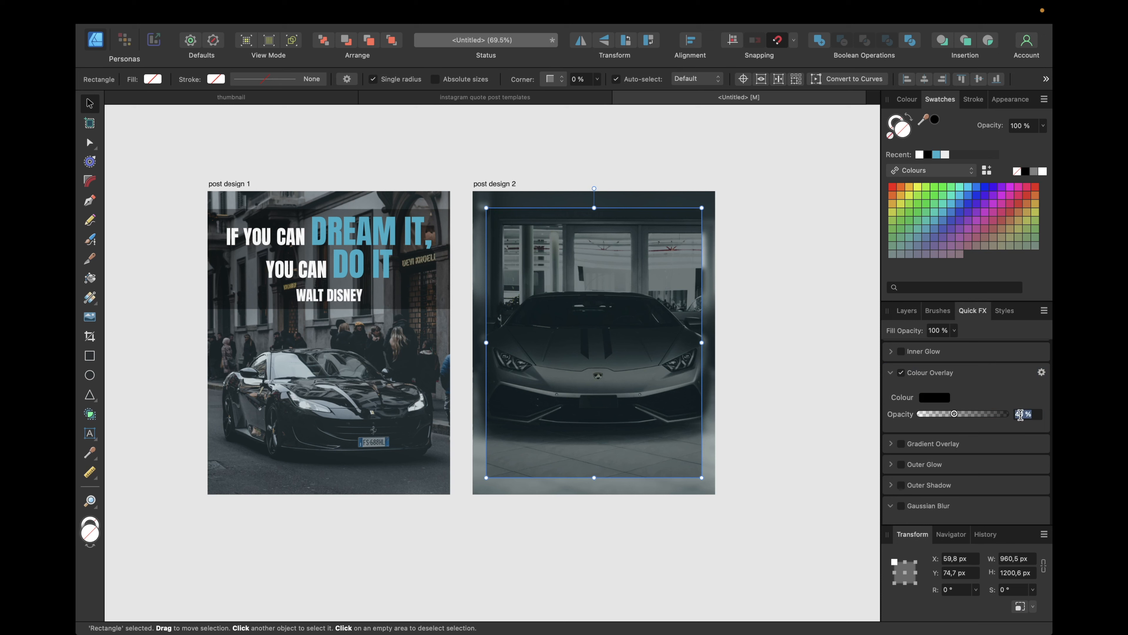
pyautogui.click(763, 324)
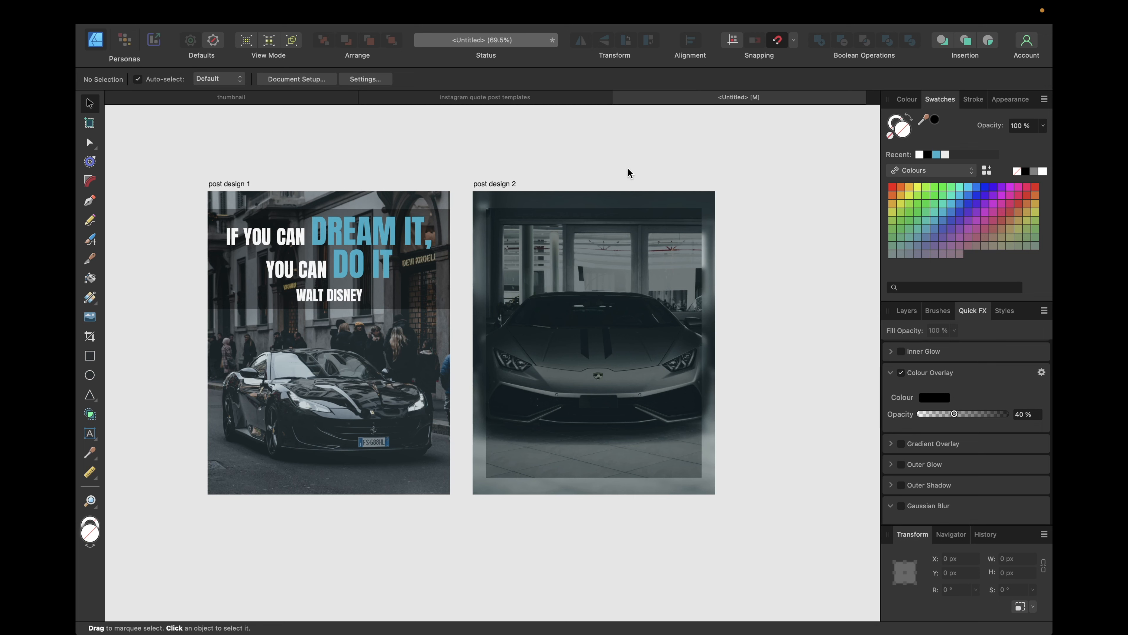
# - Check the finished quote templates document, then shrink post design 2's photo-filled rectangle proportionally to about 880 × 1100 px, keeping it centred
pyautogui.click(467, 97)
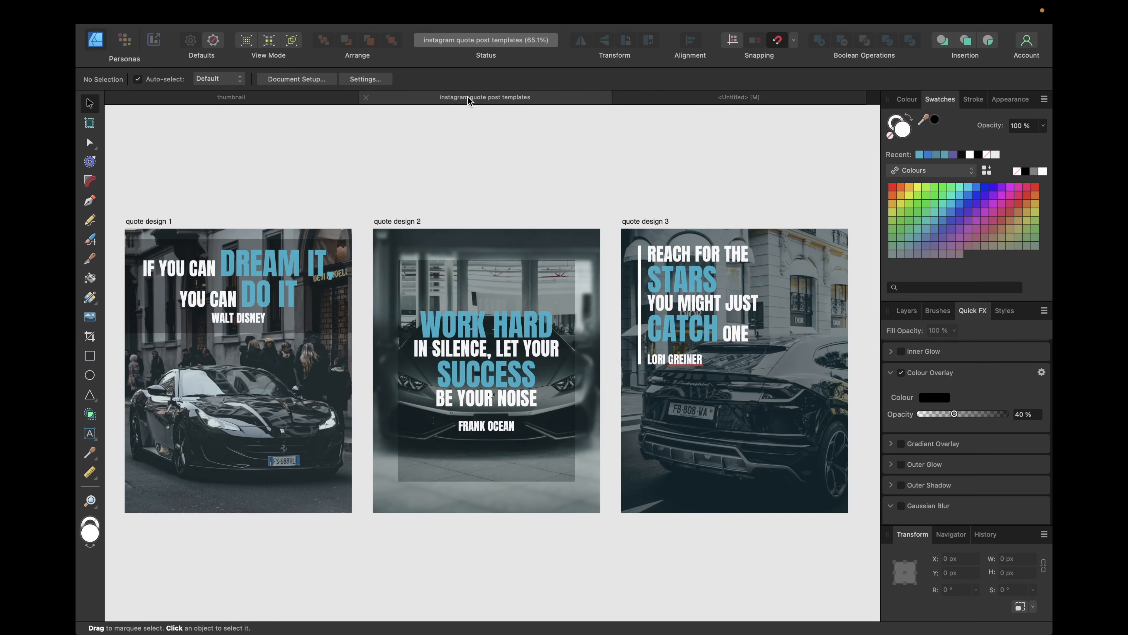
pyautogui.click(684, 102)
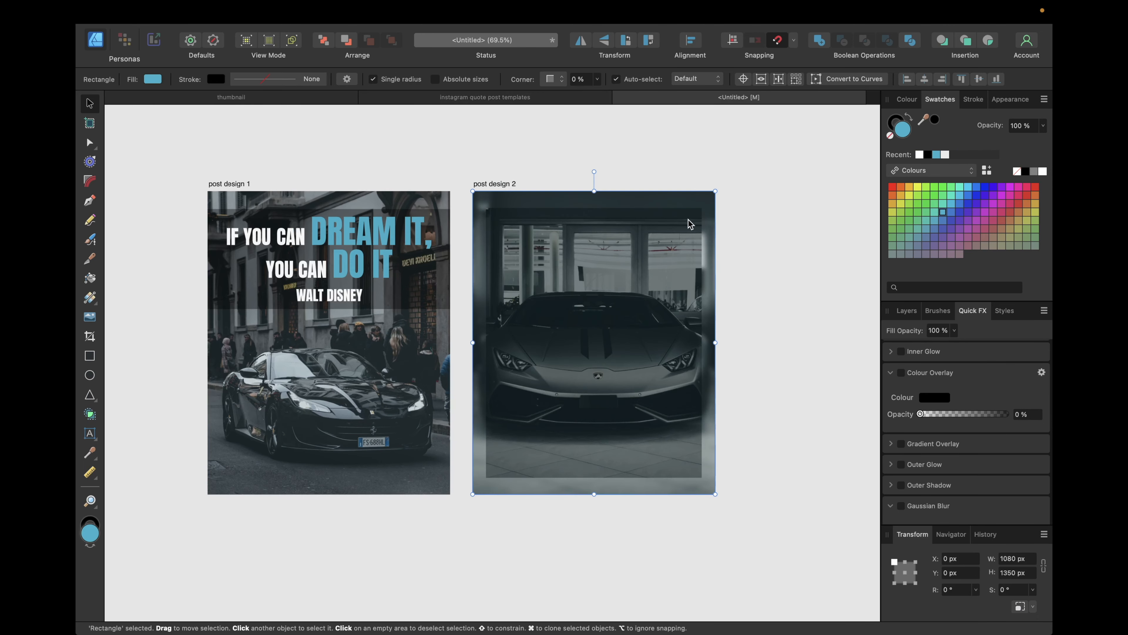
pyautogui.click(918, 311)
pyautogui.click(953, 426)
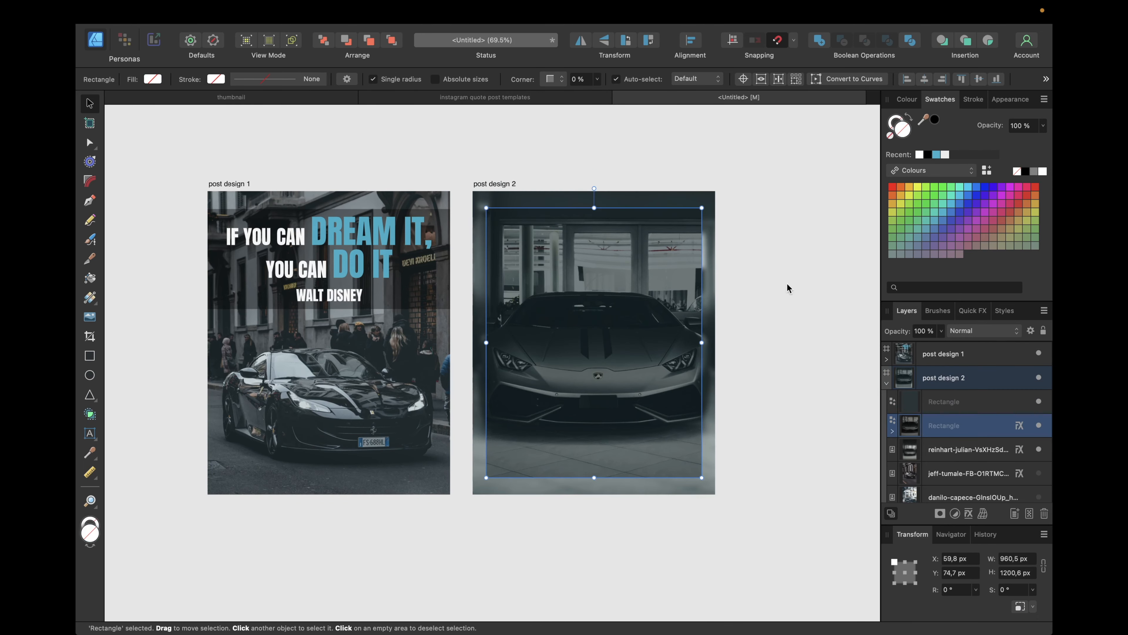
pyautogui.moveTo(703, 206); pyautogui.dragTo(684, 230)
pyautogui.moveTo(615, 299); pyautogui.dragTo(624, 287)
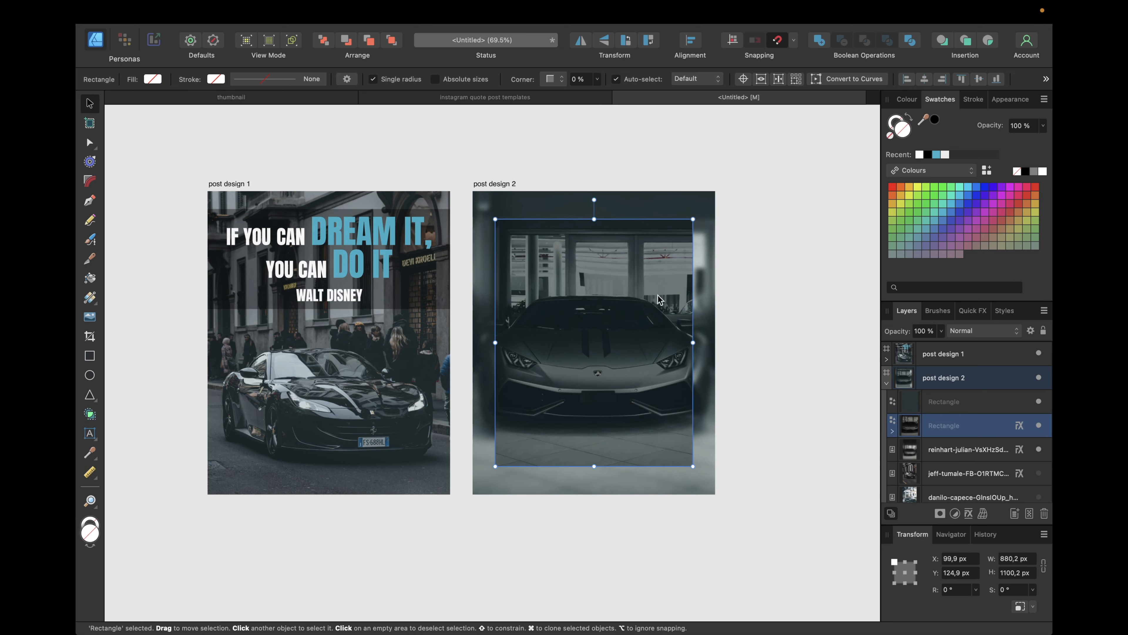
pyautogui.click(831, 287)
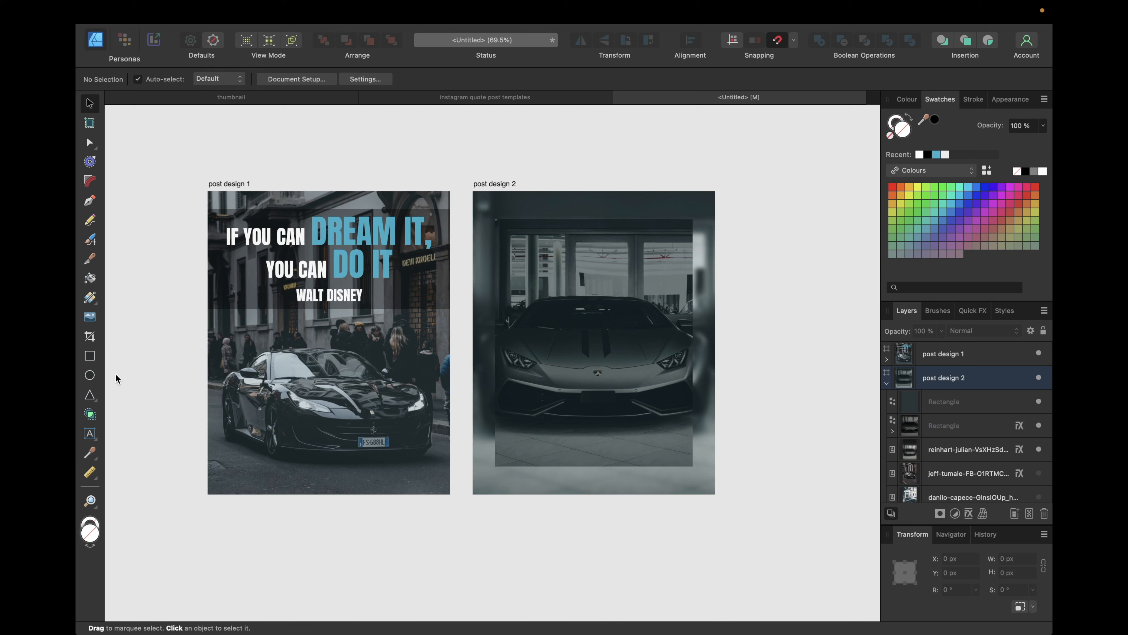
# - Add artistic text on post design 2 with "WORK HARD" and "IN SILENCE" on two lines, following the template document's second quote
pyautogui.click(89, 434)
pyautogui.click(563, 294)
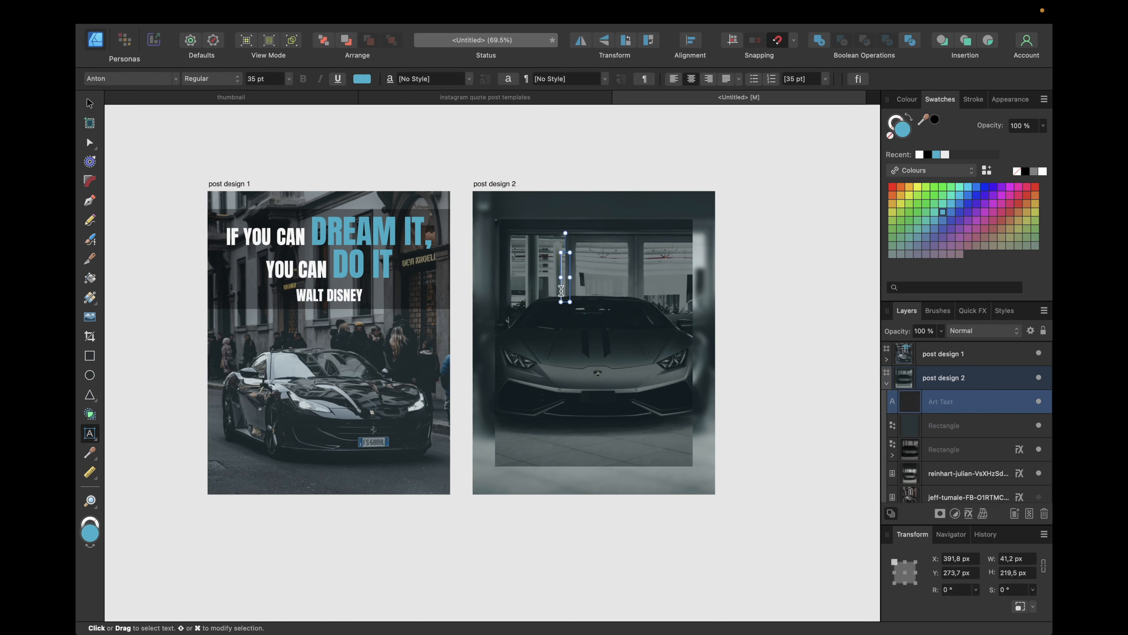
pyautogui.click(455, 100)
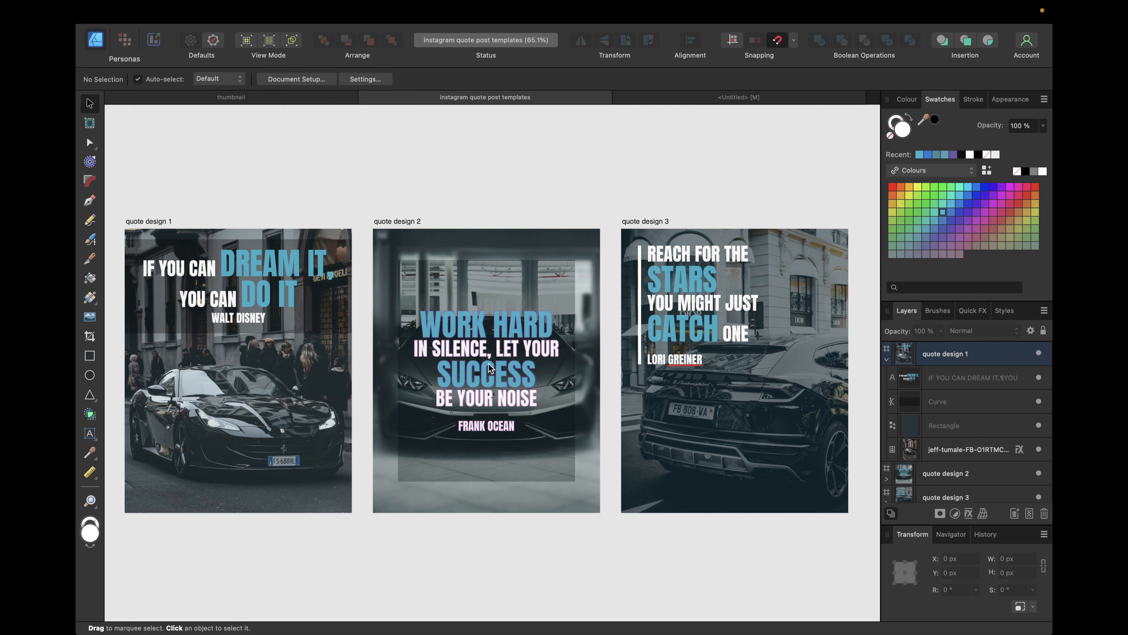
pyautogui.click(673, 100)
pyautogui.write('WORK')
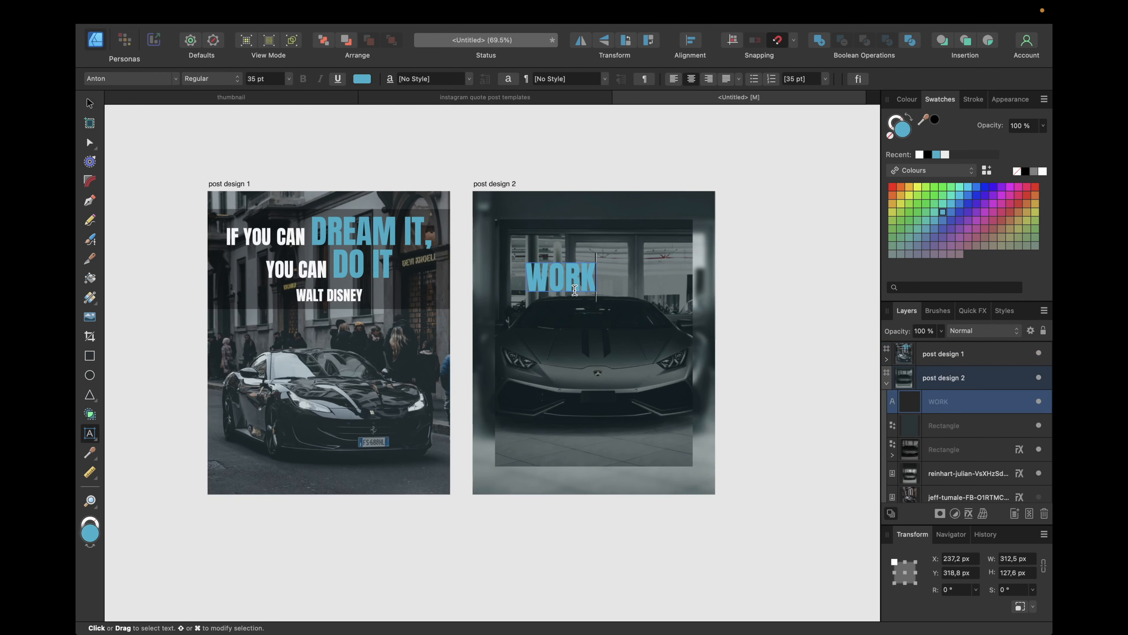
pyautogui.write(' HARD')
pyautogui.press('Return')
pyautogui.write('IN SILENCE')
pyautogui.press('Escape')
# - Check the template's wording and extend the second quote line with ", LET YOUR"
pyautogui.click(415, 99)
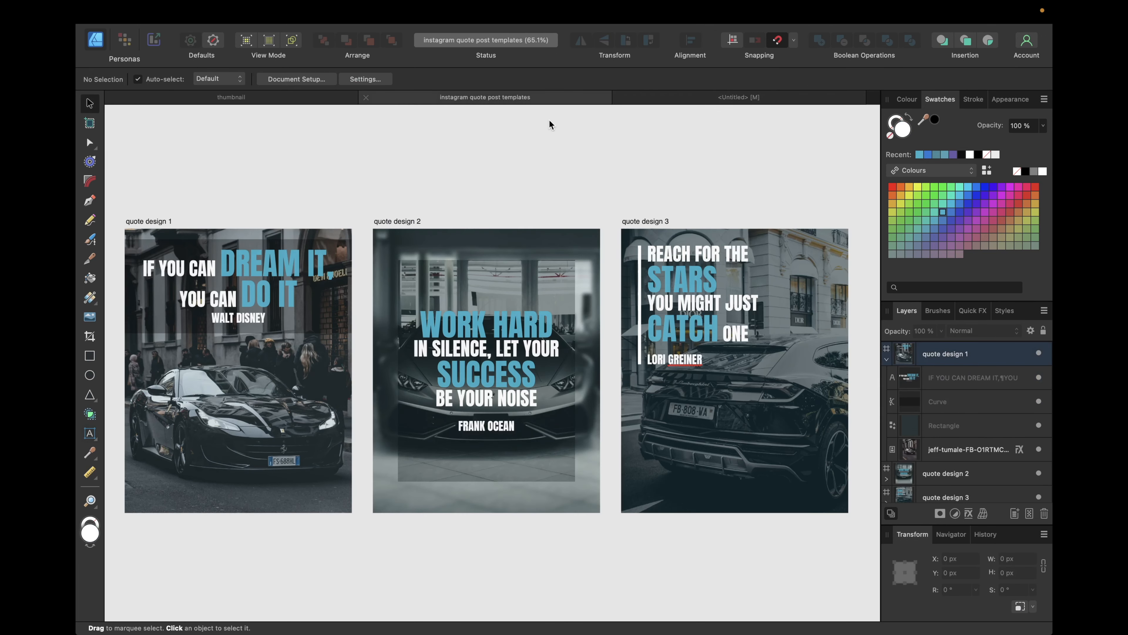
pyautogui.click(660, 93)
pyautogui.write(', LET YOR')
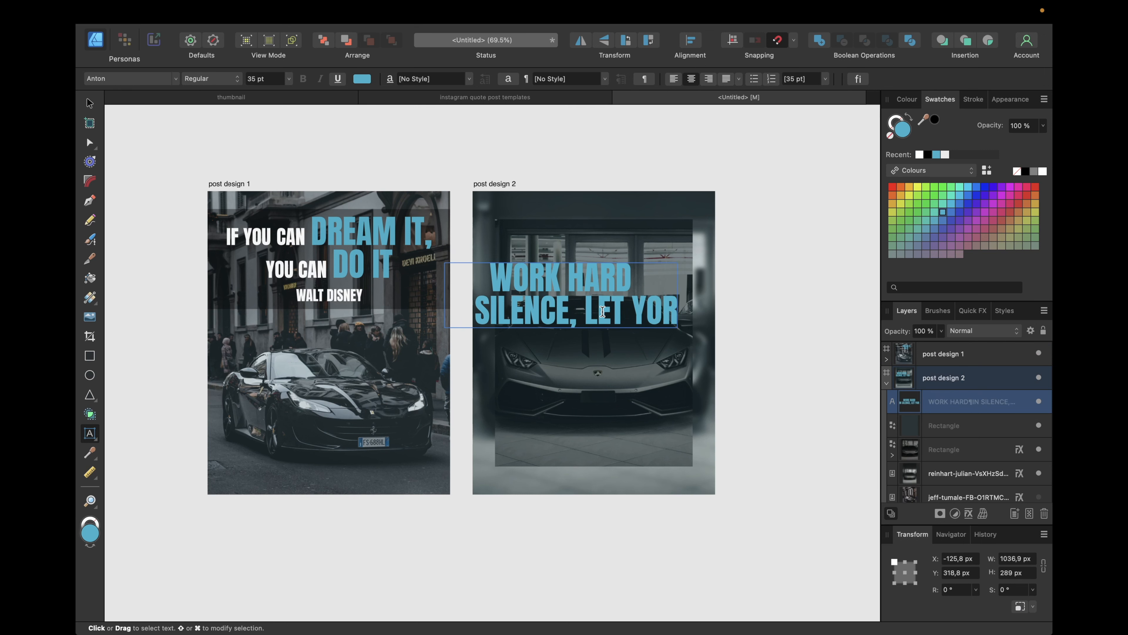
pyautogui.press('BackSpace')
pyautogui.write('UR')
pyautogui.press('Escape')
pyautogui.press('Escape')
# - Check the template and add the lines "SUCCESS" and "BE YOUR NOISE" below the existing quote text
pyautogui.click(472, 98)
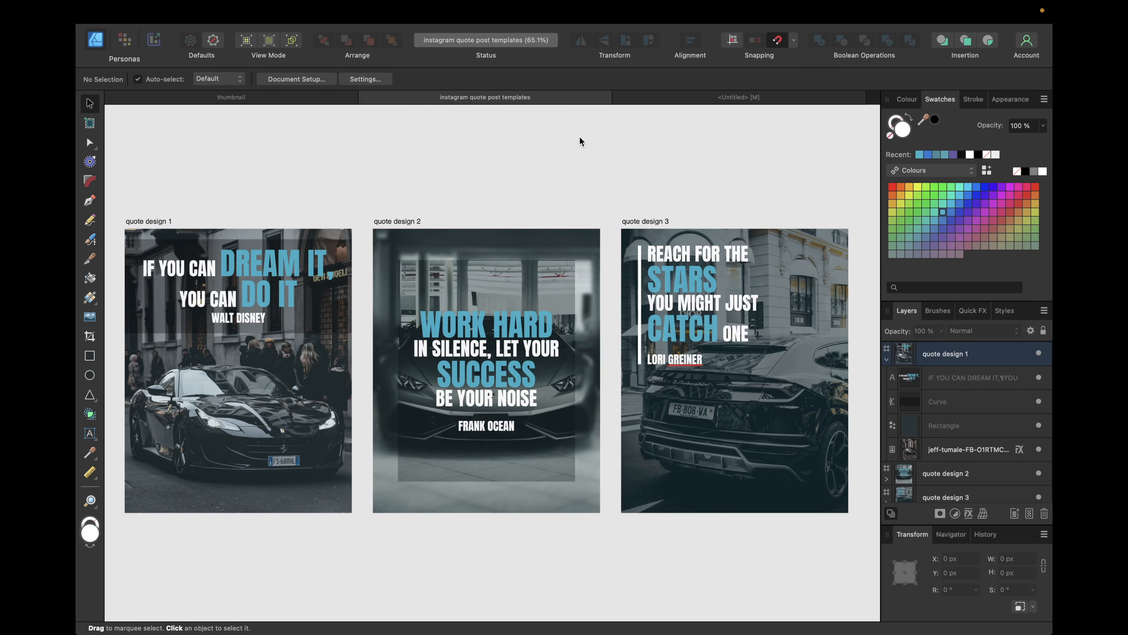
pyautogui.click(687, 98)
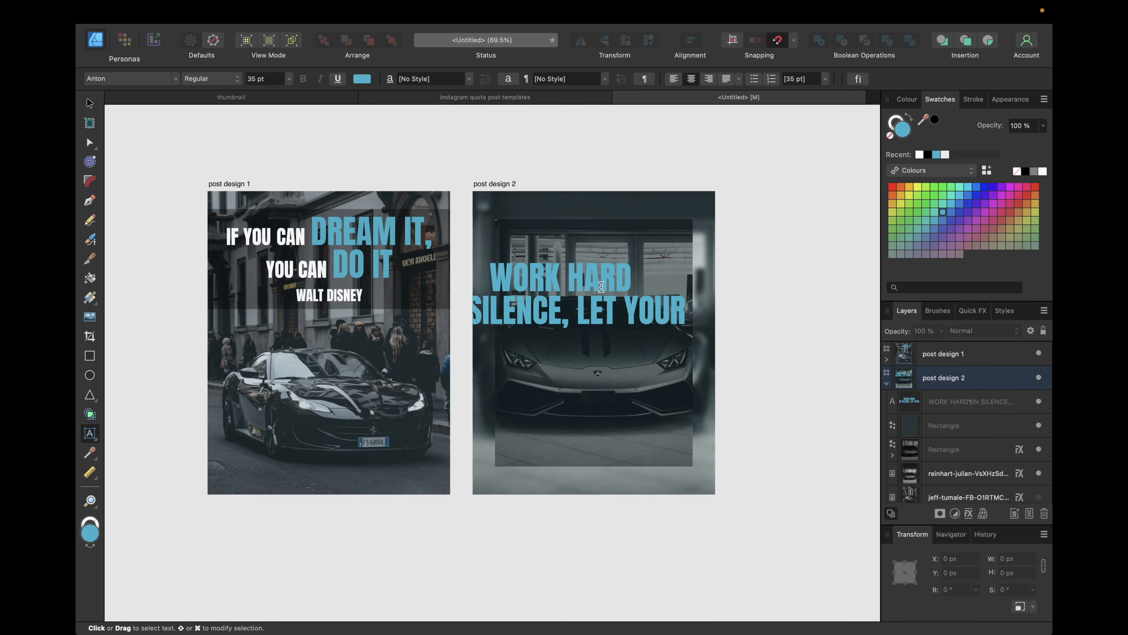
pyautogui.click(592, 344)
pyautogui.write('SUCCESS')
pyautogui.press('Return')
pyautogui.write('BE YOUR NOISE')
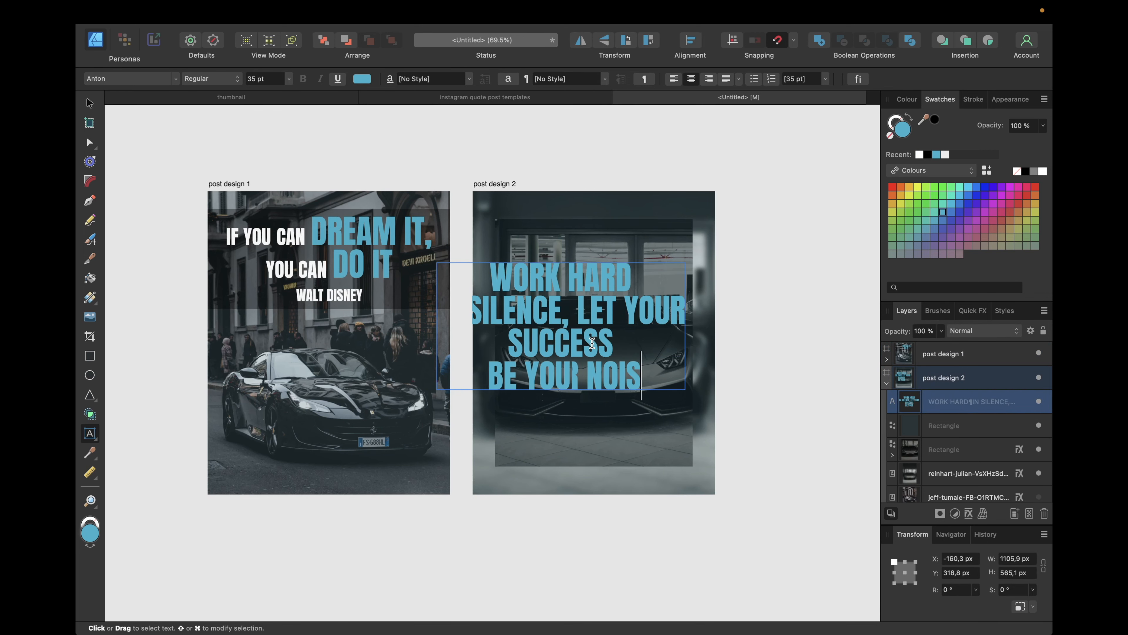
pyautogui.press('Escape')
# - Add the attribution "FRANK OCEAN" beneath the quote, separated by a blank line, as in the template
pyautogui.click(456, 98)
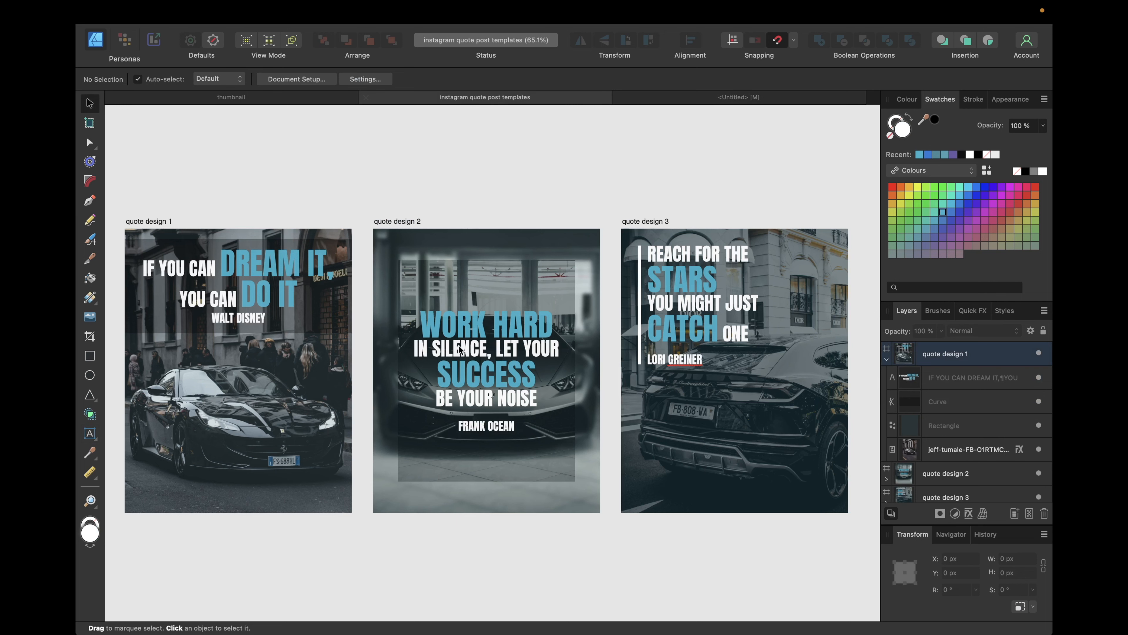
pyautogui.click(691, 100)
pyautogui.press('Return')
pyautogui.write('FRANK OCEAN')
pyautogui.press('Escape')
# - Format the "FRANK OCEAN" attribution and the blank line above it as 15 pt white text
pyautogui.moveTo(649, 445); pyautogui.dragTo(534, 391)
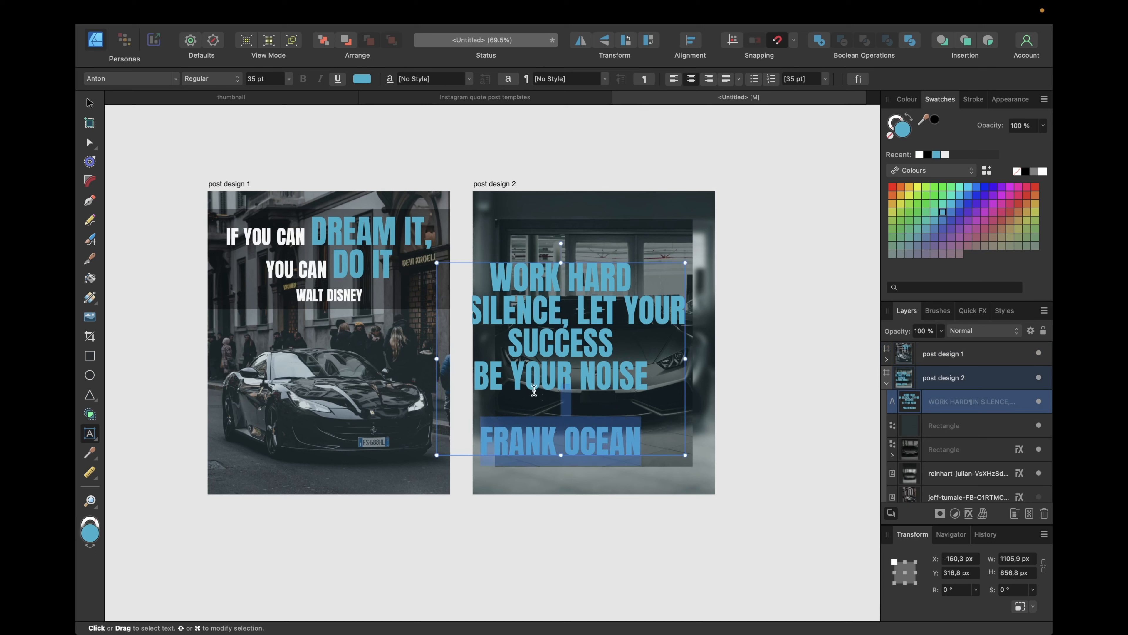
pyautogui.click(256, 79)
pyautogui.write('15')
pyautogui.press('Return')
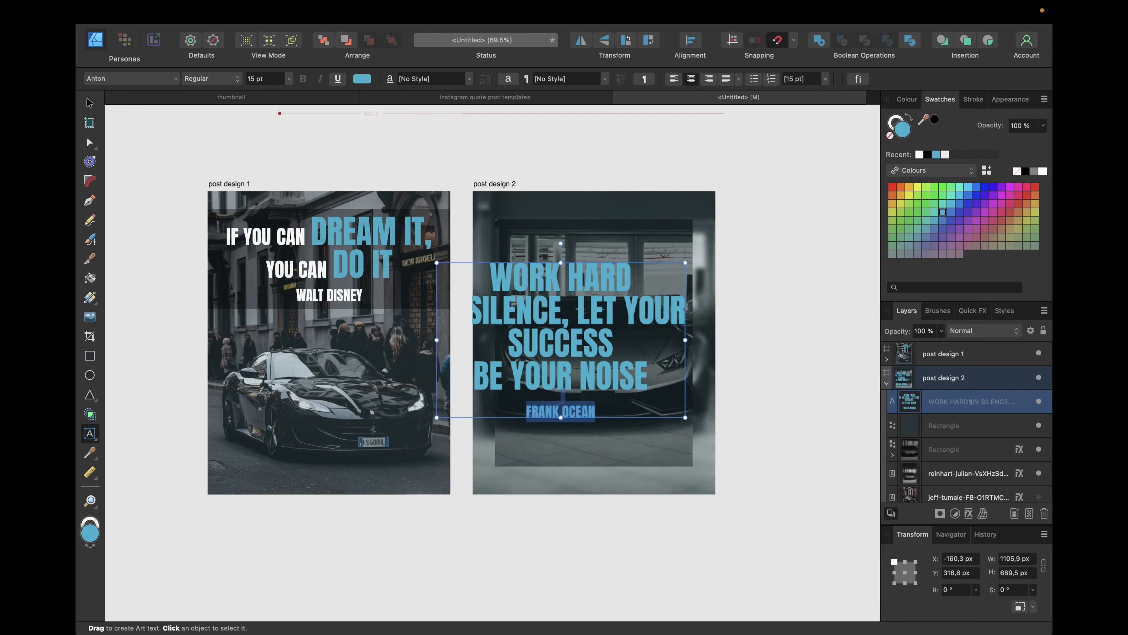
pyautogui.click(1042, 172)
# - Format the "BE YOUR NOISE" line as 21 pt white text
pyautogui.moveTo(649, 378); pyautogui.dragTo(449, 379)
pyautogui.click(255, 79)
pyautogui.write('21')
pyautogui.press('Return')
pyautogui.click(1042, 171)
# - Set the "IN SILENCE, LET YOUR" line's font size to 21 pt
pyautogui.click(580, 349)
pyautogui.click(661, 308)
pyautogui.click(682, 308)
pyautogui.moveTo(682, 308); pyautogui.dragTo(429, 311)
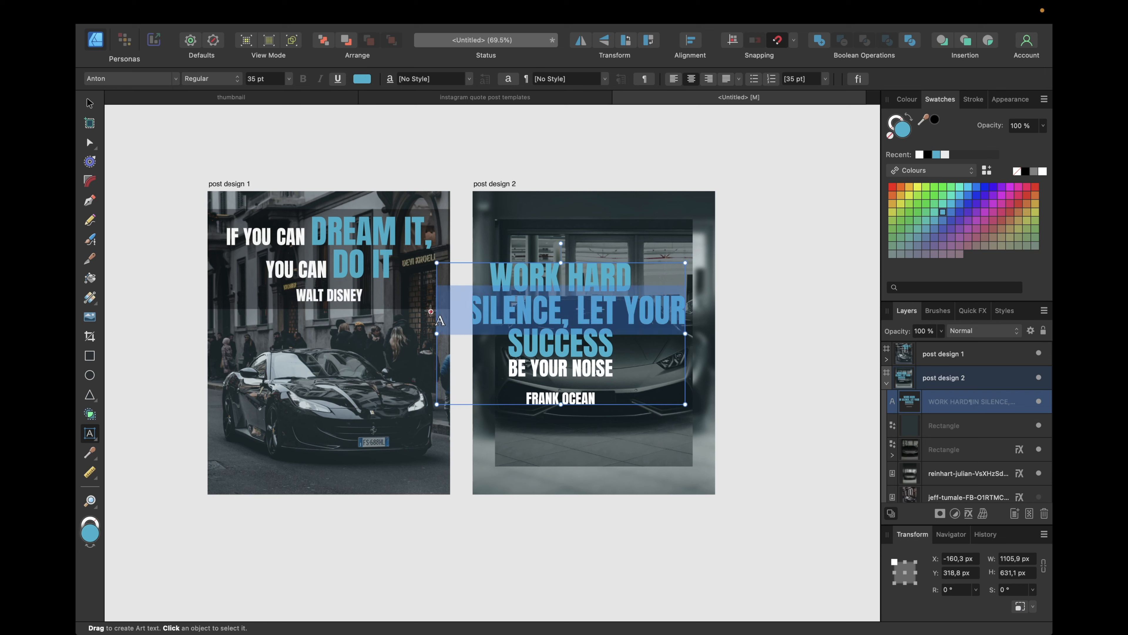
pyautogui.click(257, 79)
pyautogui.write('21')
pyautogui.press('Return')
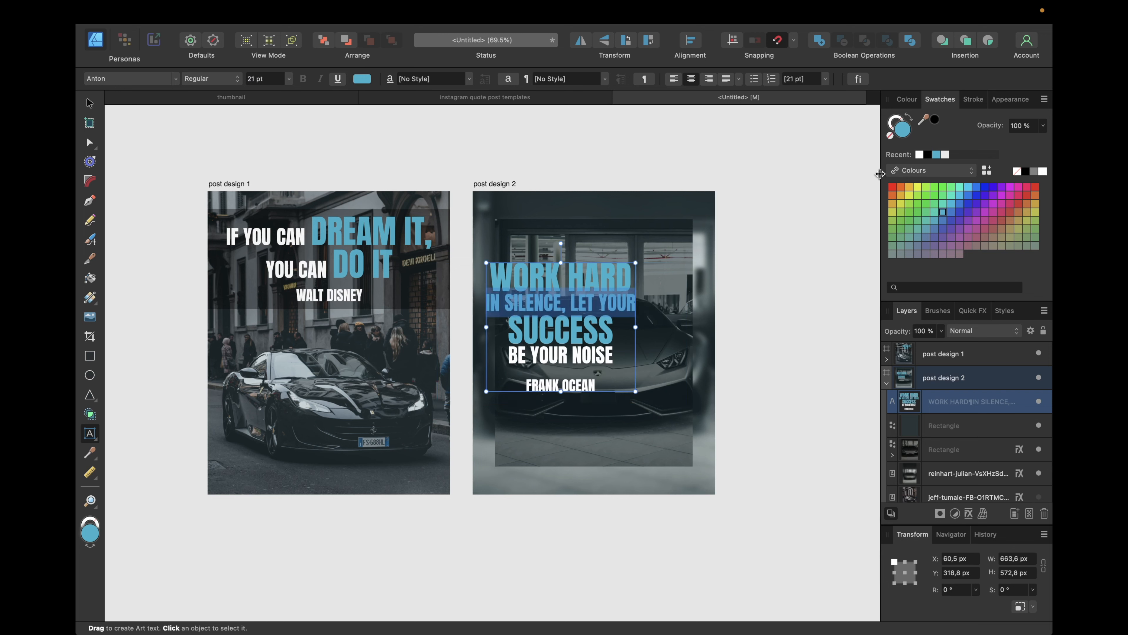